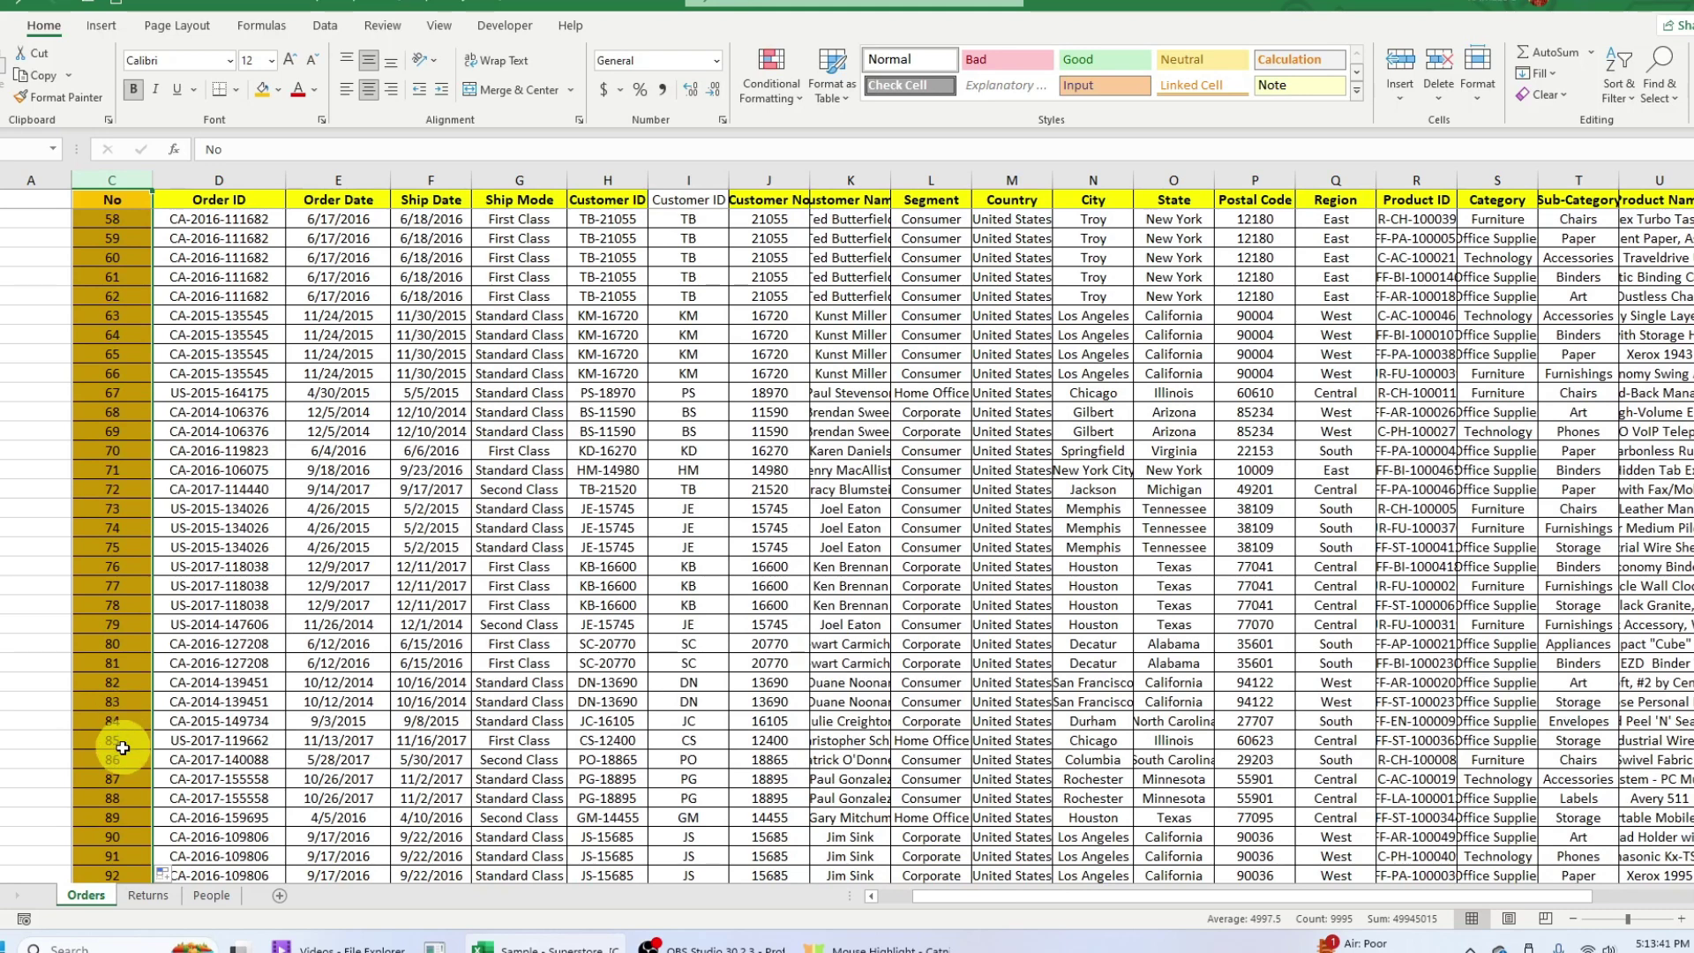
# Step: Look through the serial numbers in the No column of the Orders sheet, back up to the first record
pyautogui.scroll(-2, 121, 730)
pyautogui.scroll(2, 113, 574)
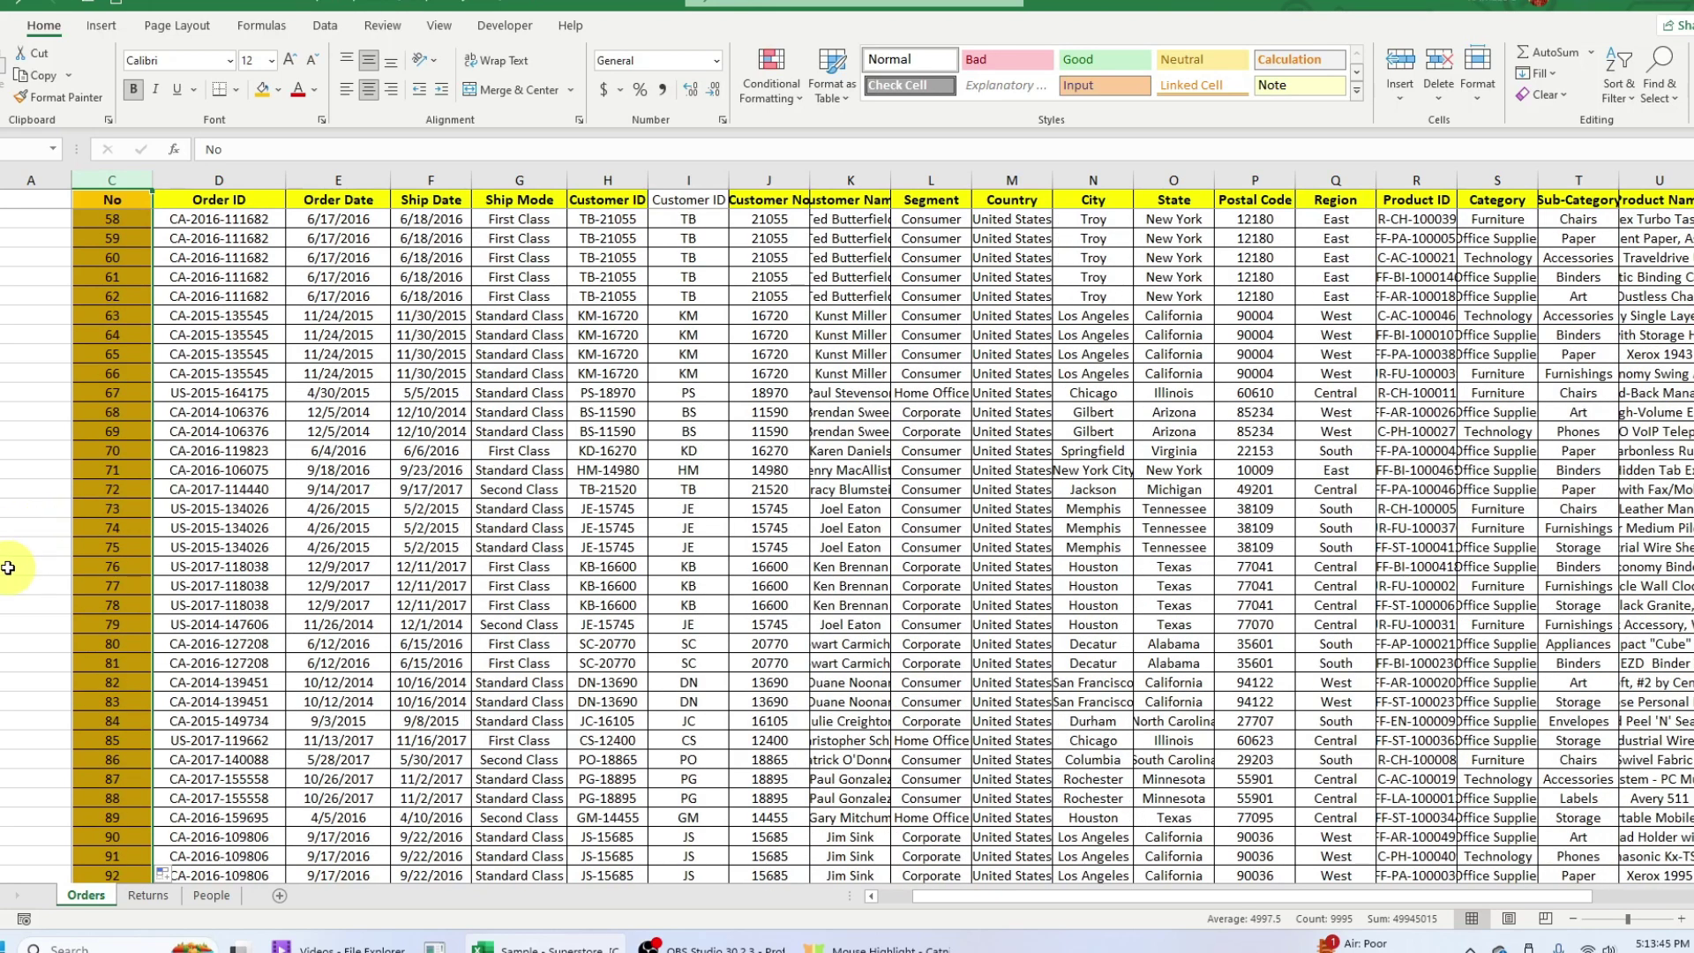
pyautogui.scroll(3, 106, 604)
pyautogui.scroll(12, 106, 604)
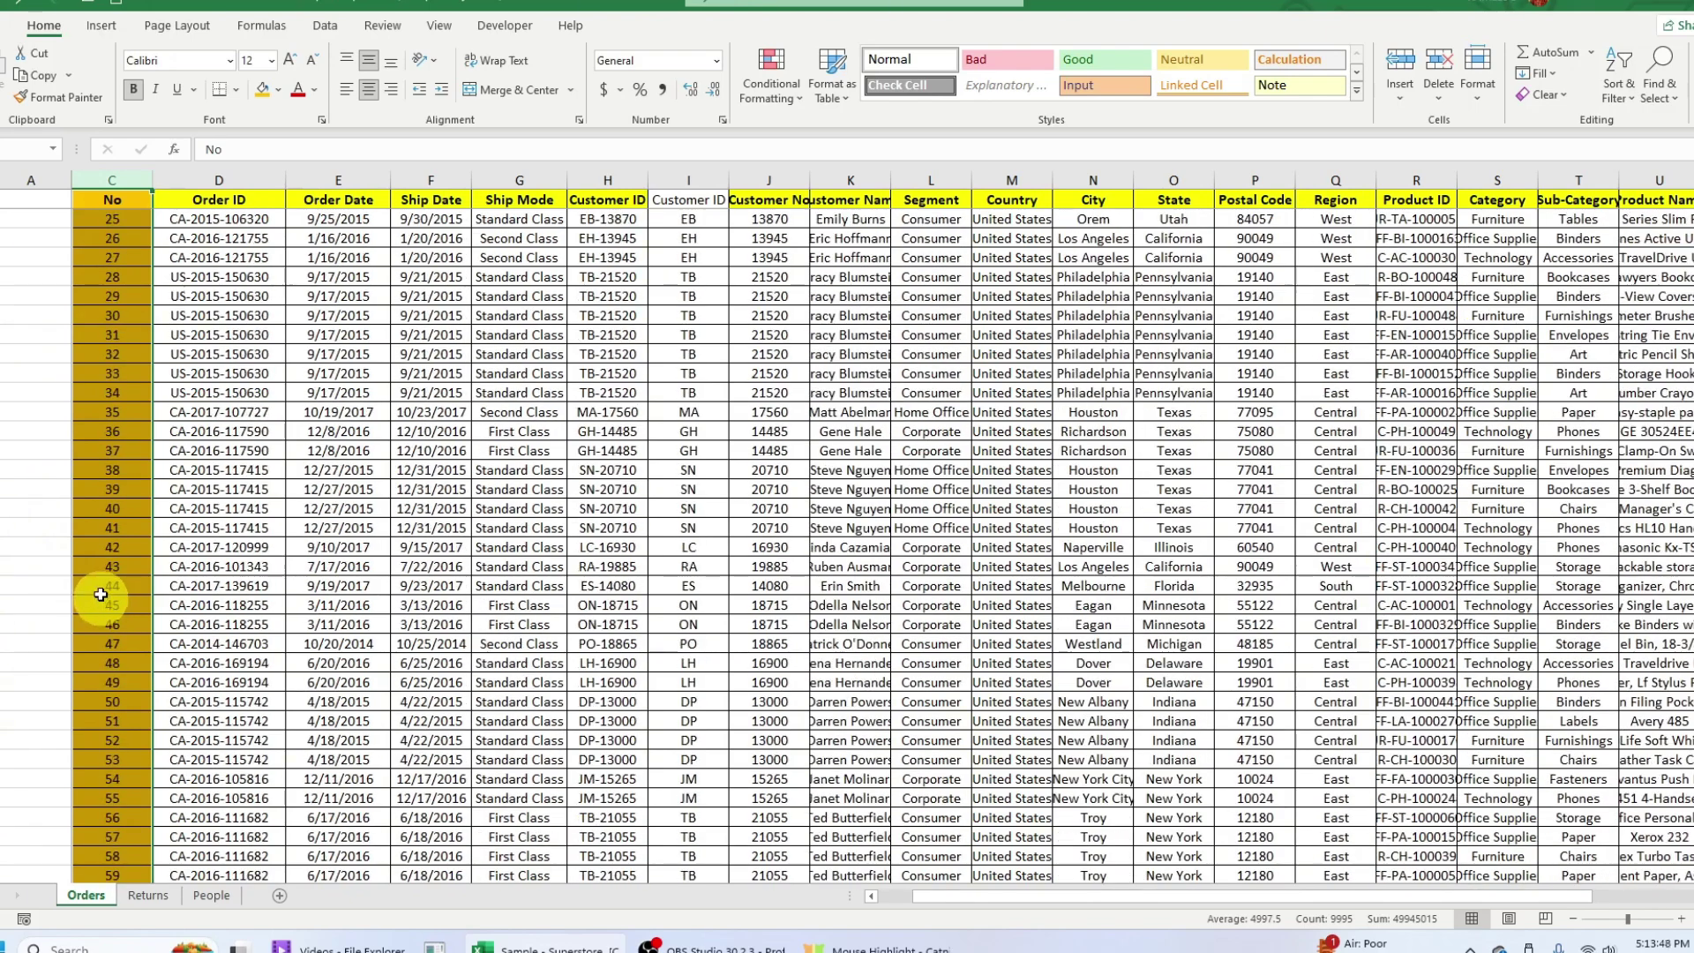
pyautogui.scroll(4, 88, 543)
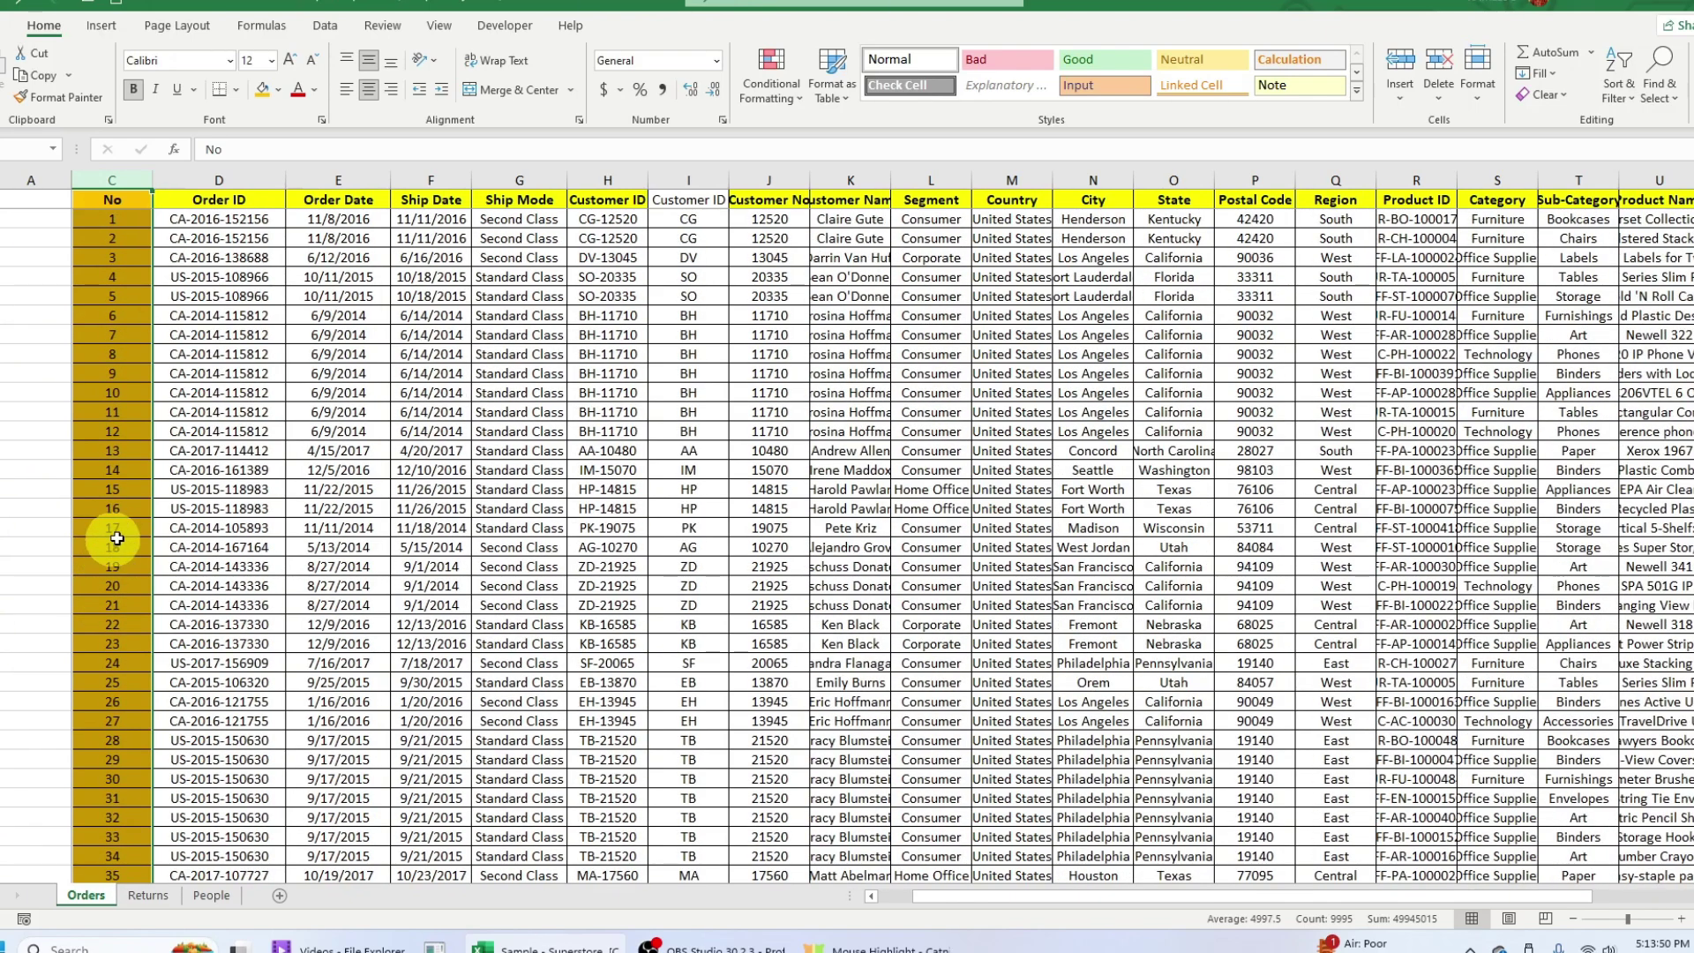
pyautogui.click(110, 239)
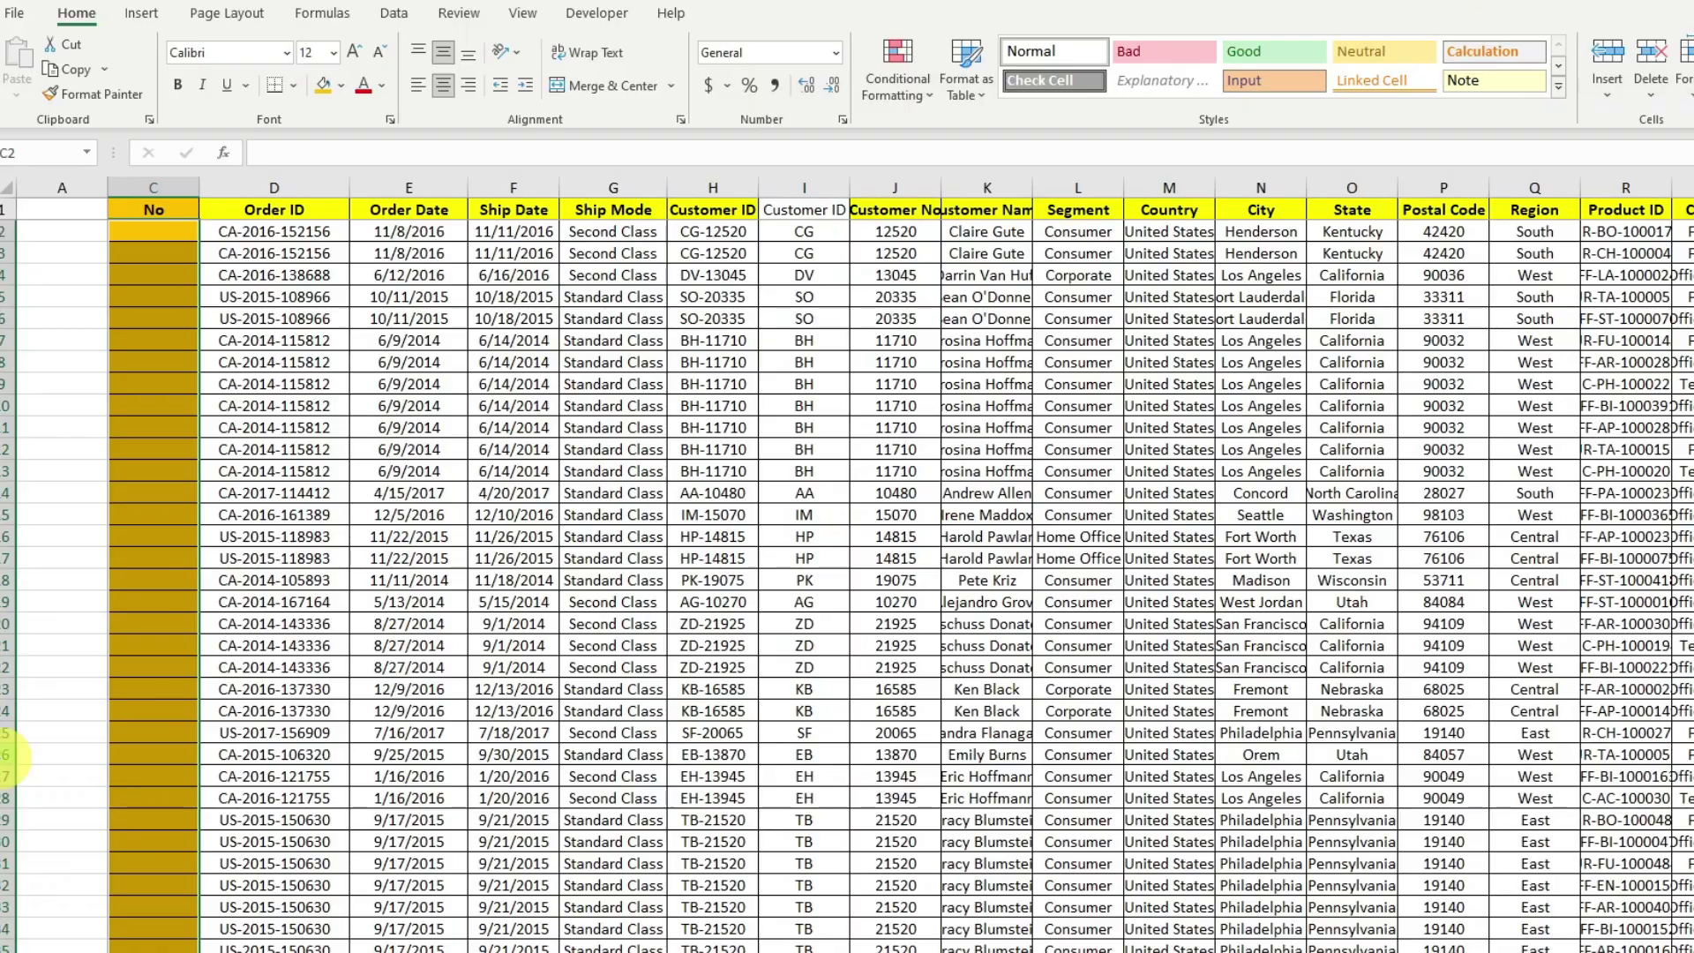
# Step: Enter 1 and 2 in the first two cells of the No column and fill the series down to the last record
pyautogui.click(304, 493)
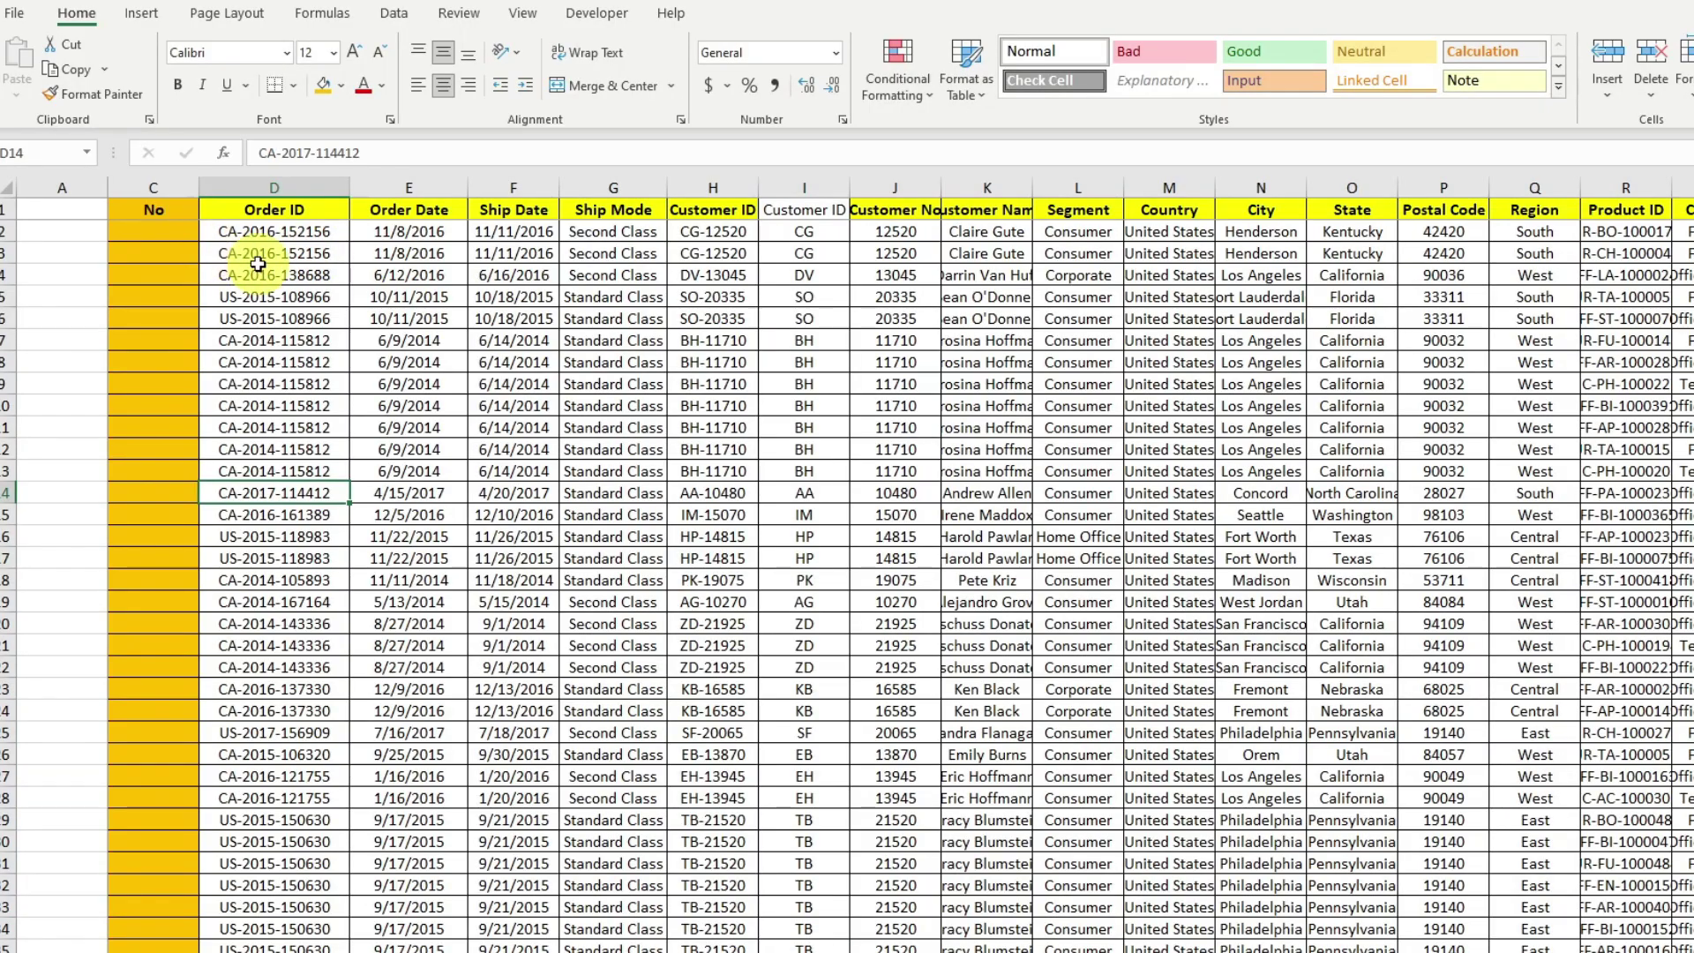
pyautogui.click(173, 234)
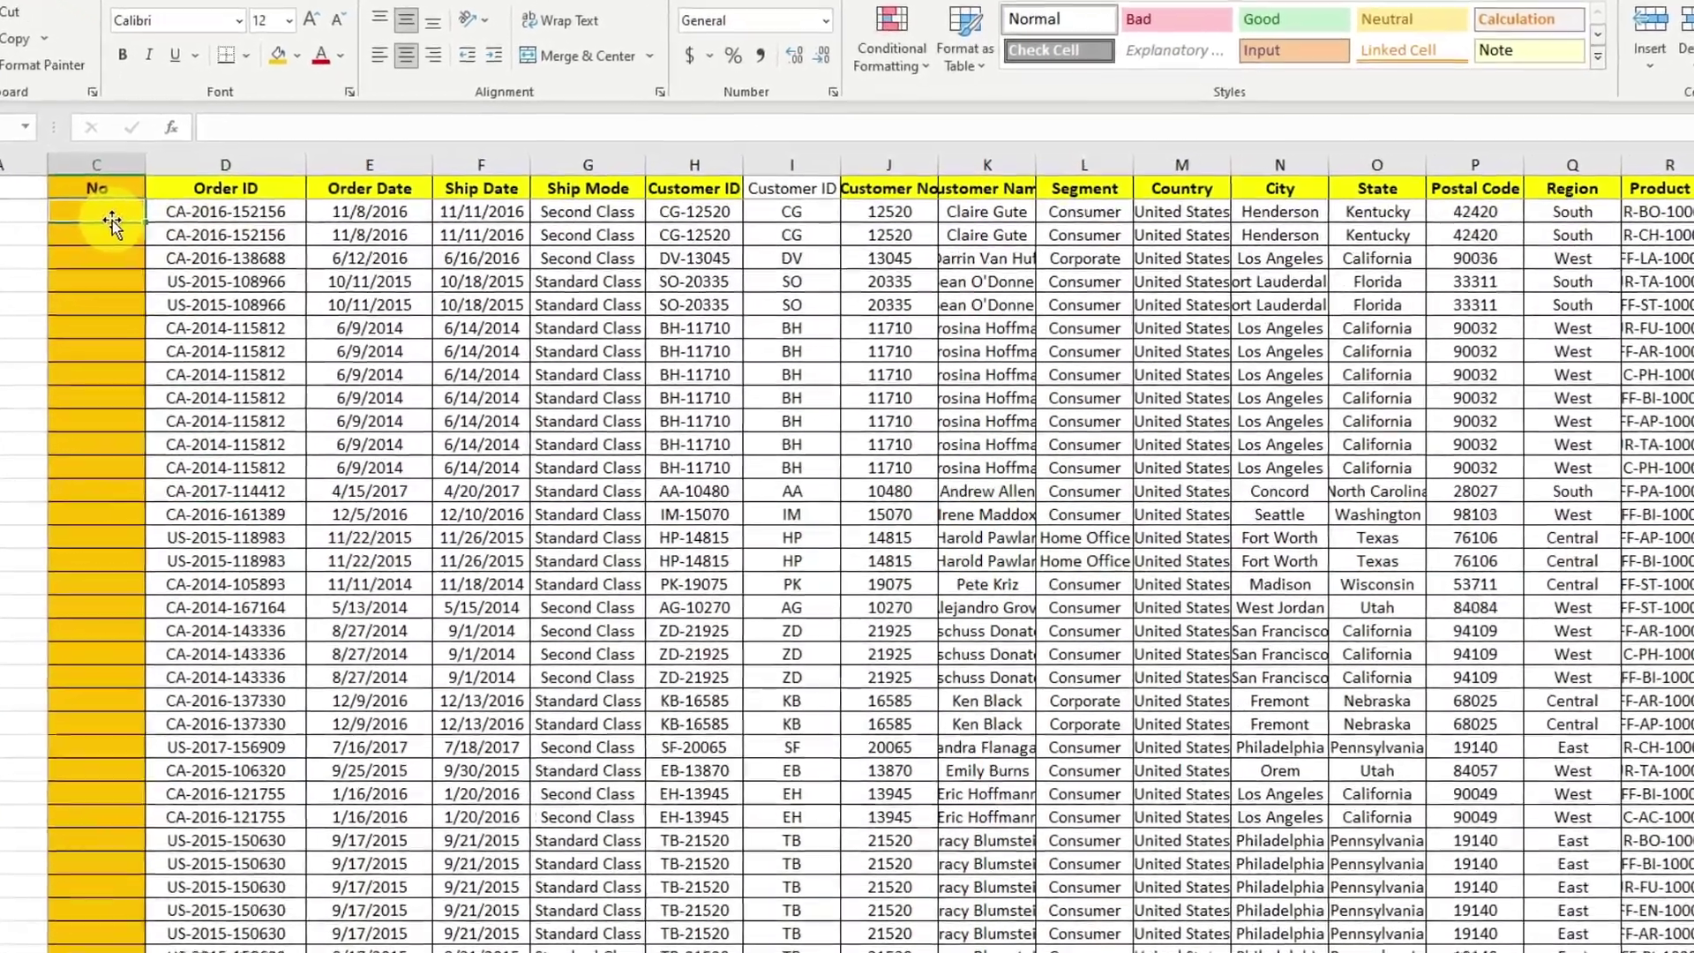
pyautogui.write('1')
pyautogui.press('Return')
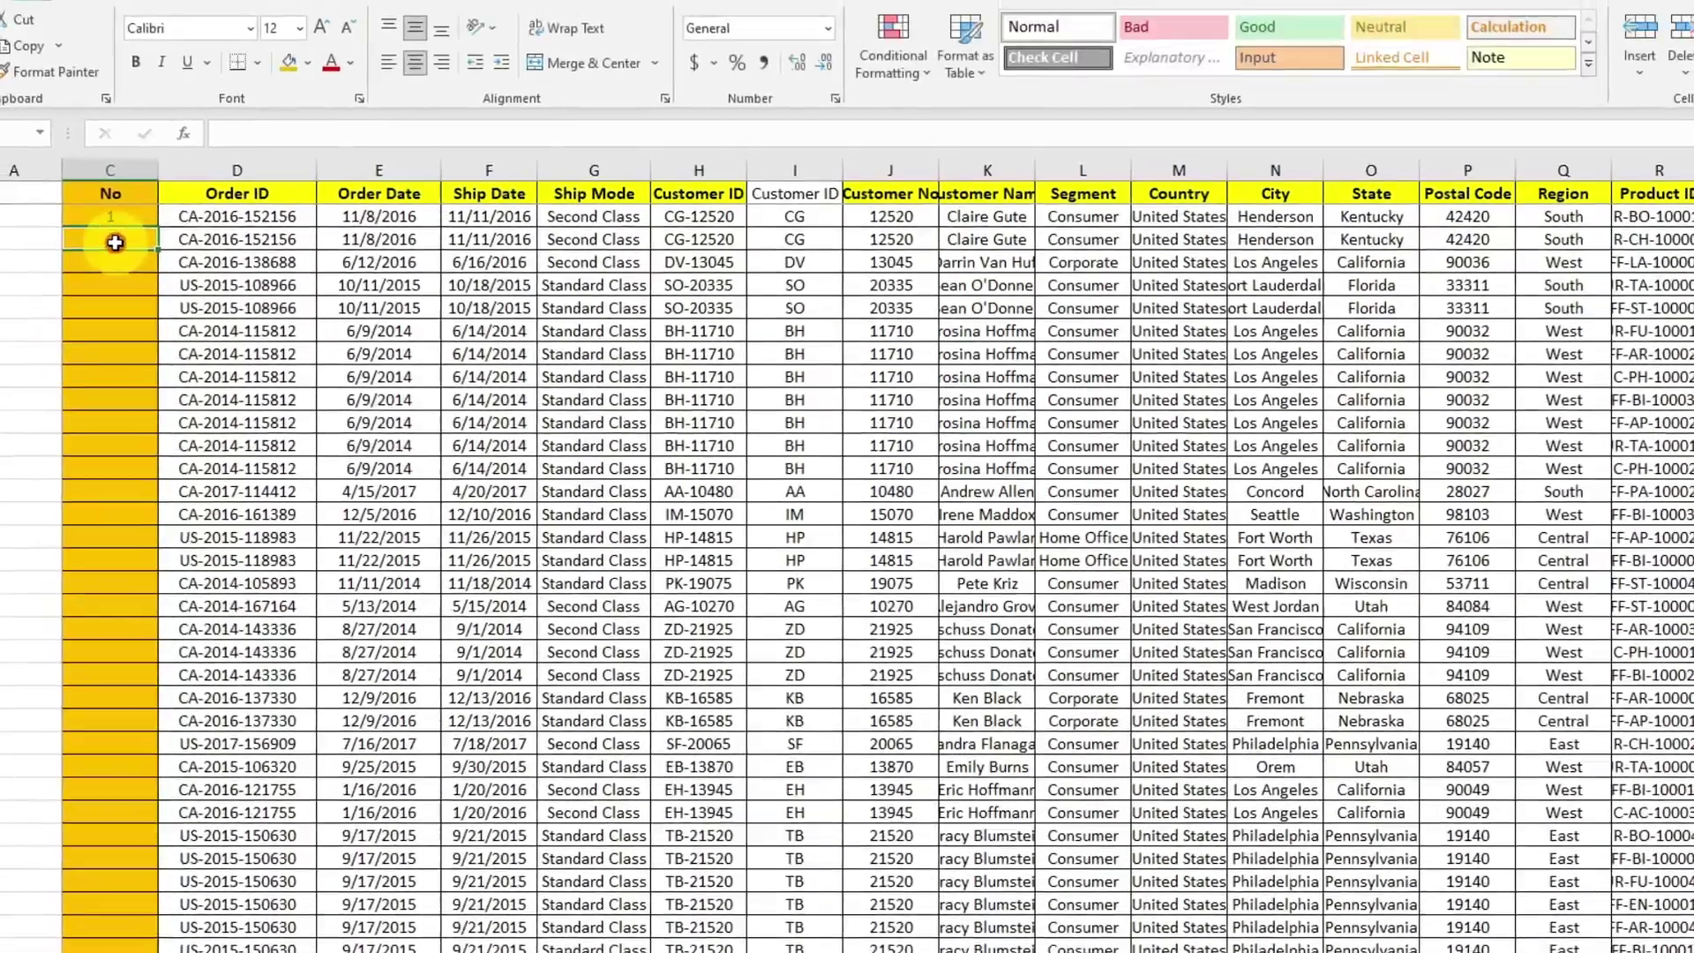
pyautogui.write('2')
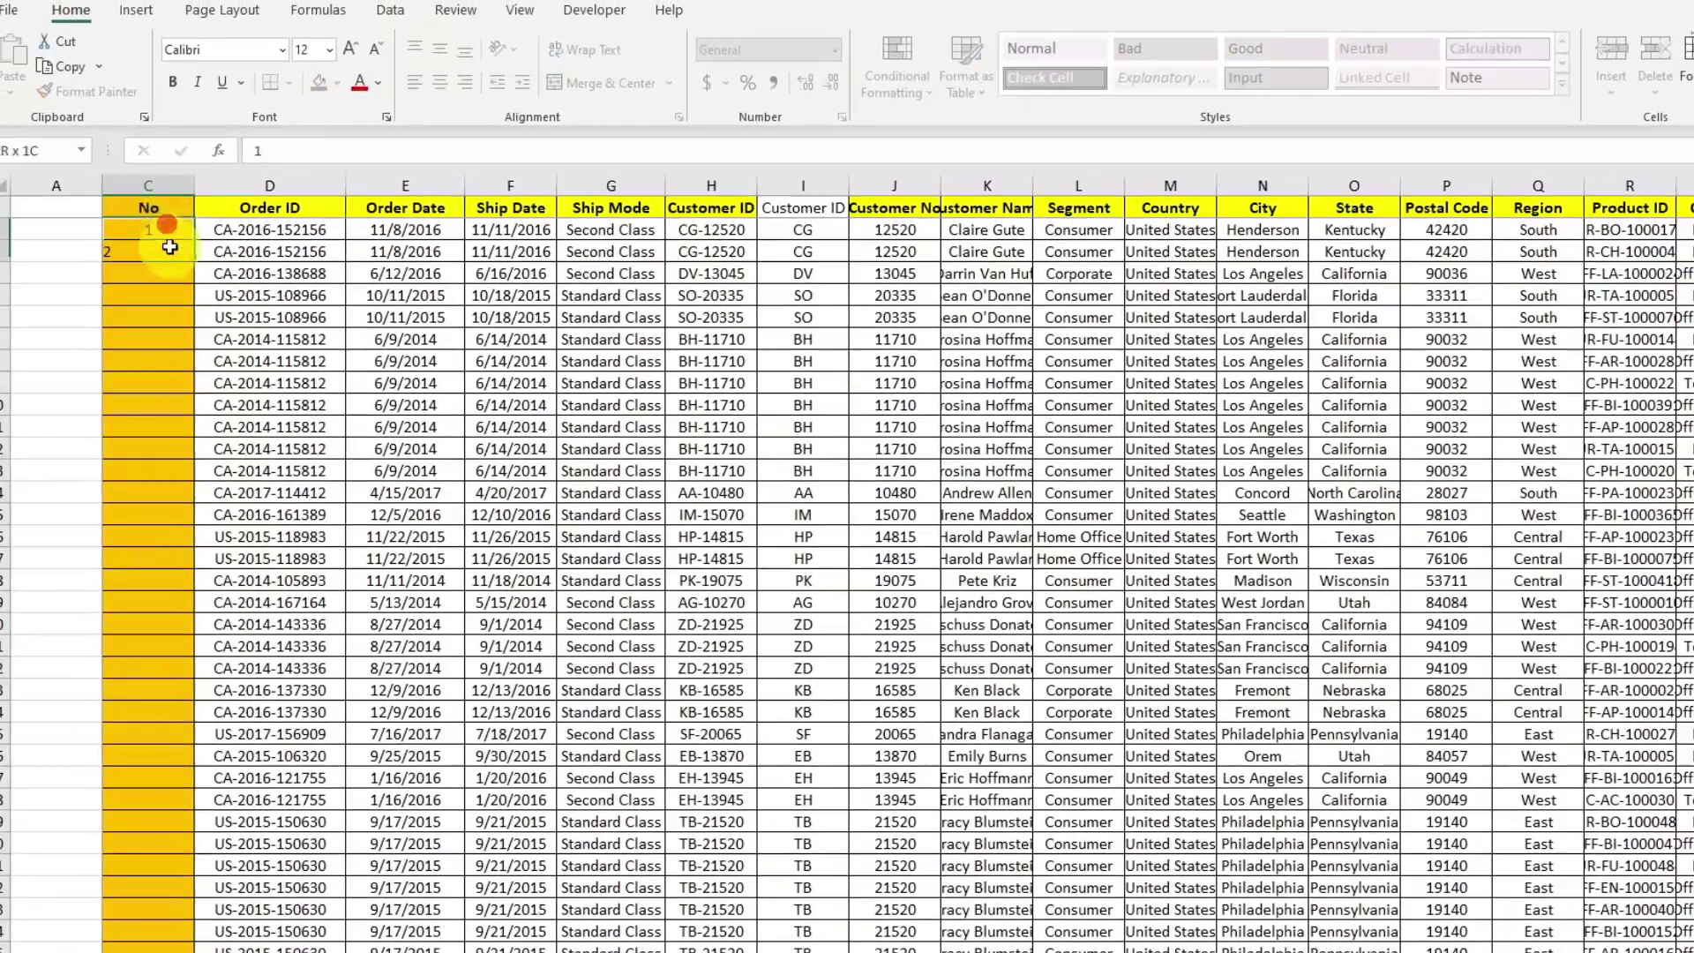
pyautogui.moveTo(163, 222); pyautogui.dragTo(170, 247)
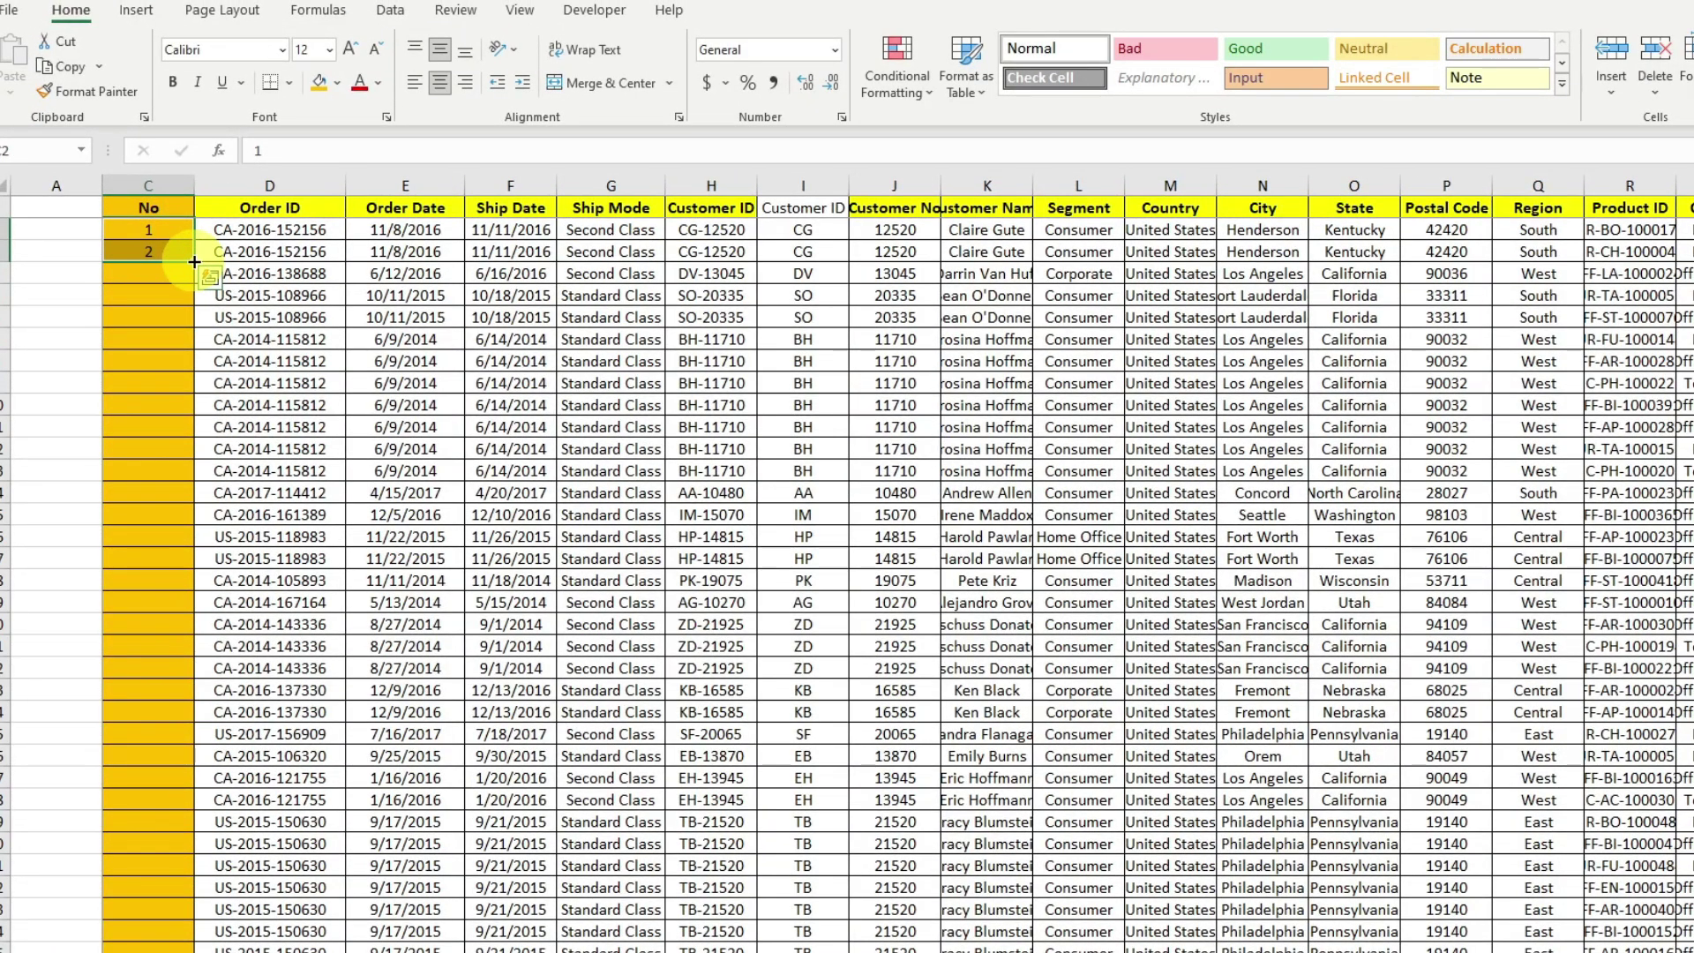
pyautogui.doubleClick(193, 261)
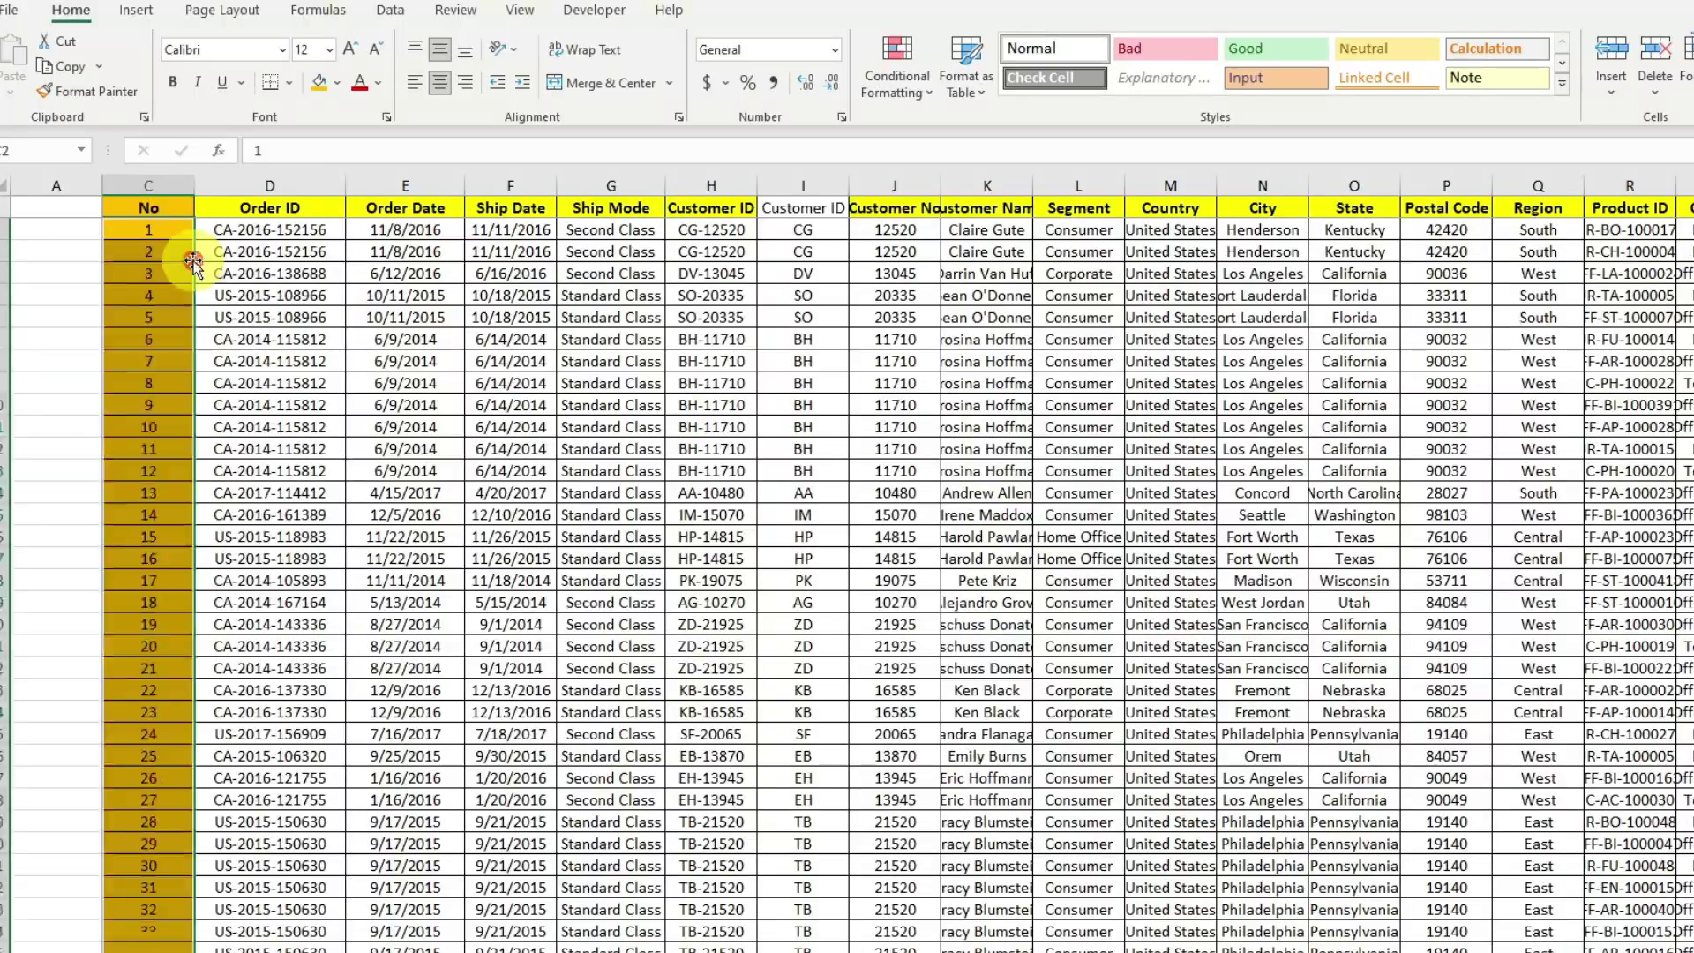
pyautogui.scroll(-20, 847, 583)
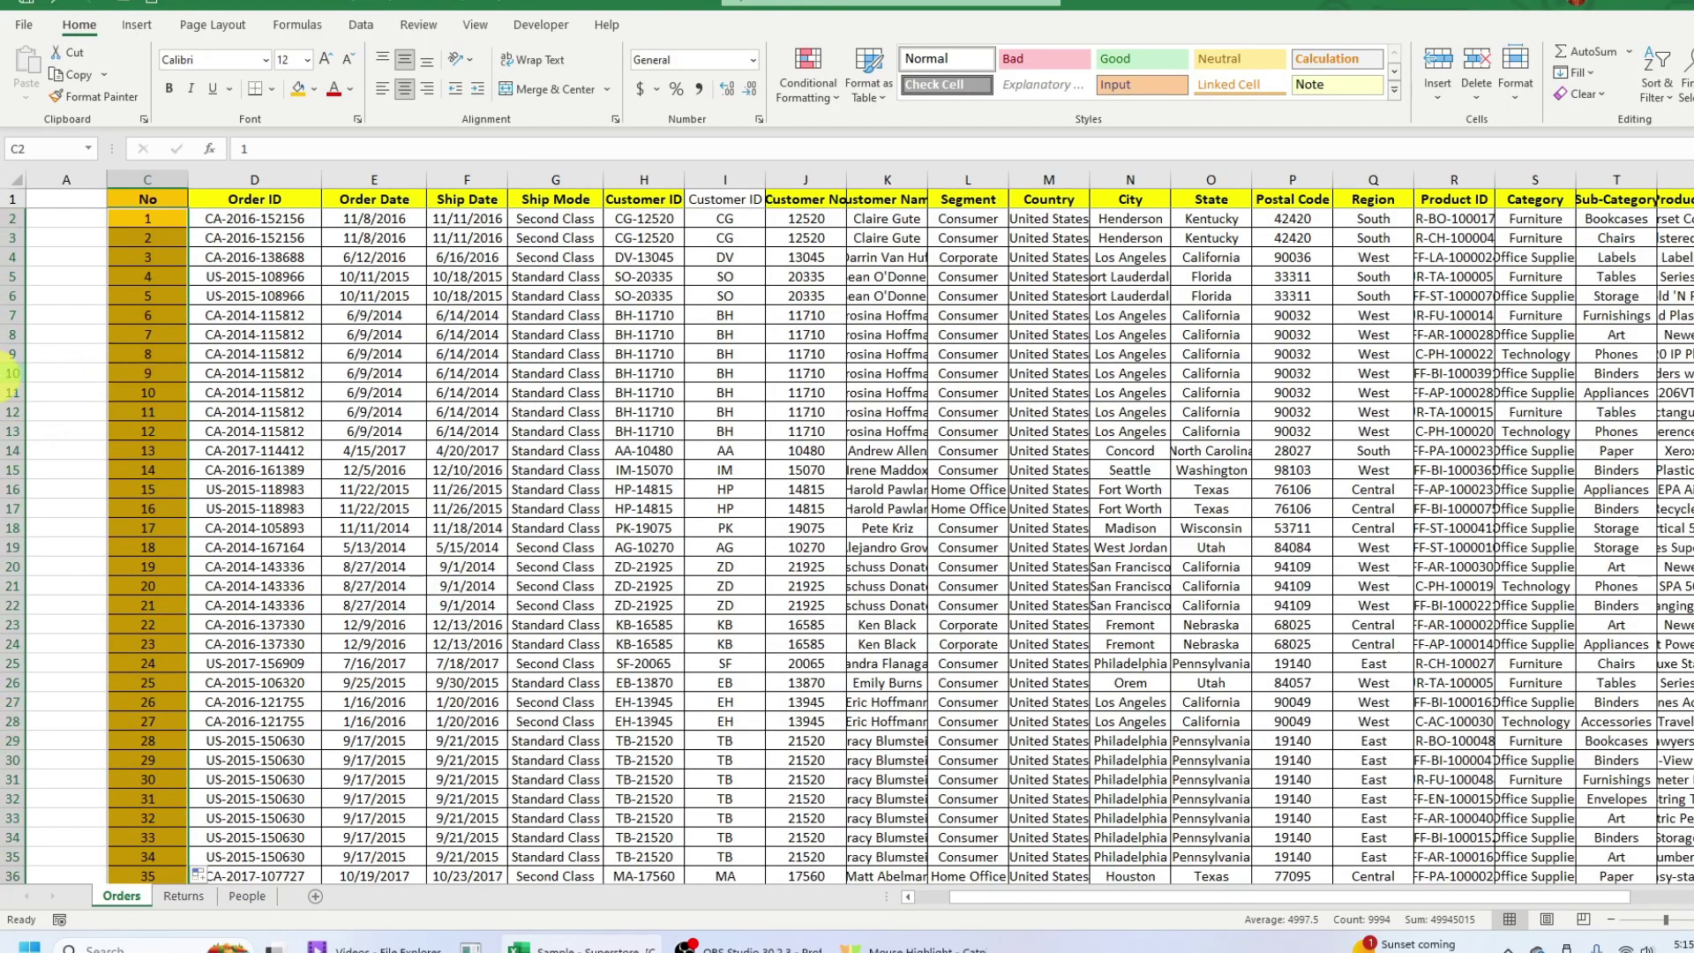
# Step: Delete row 10 of the Orders sheet and renumber the No column by refilling the series from its first two cells
pyautogui.rightClick(7, 373)
pyautogui.click(70, 554)
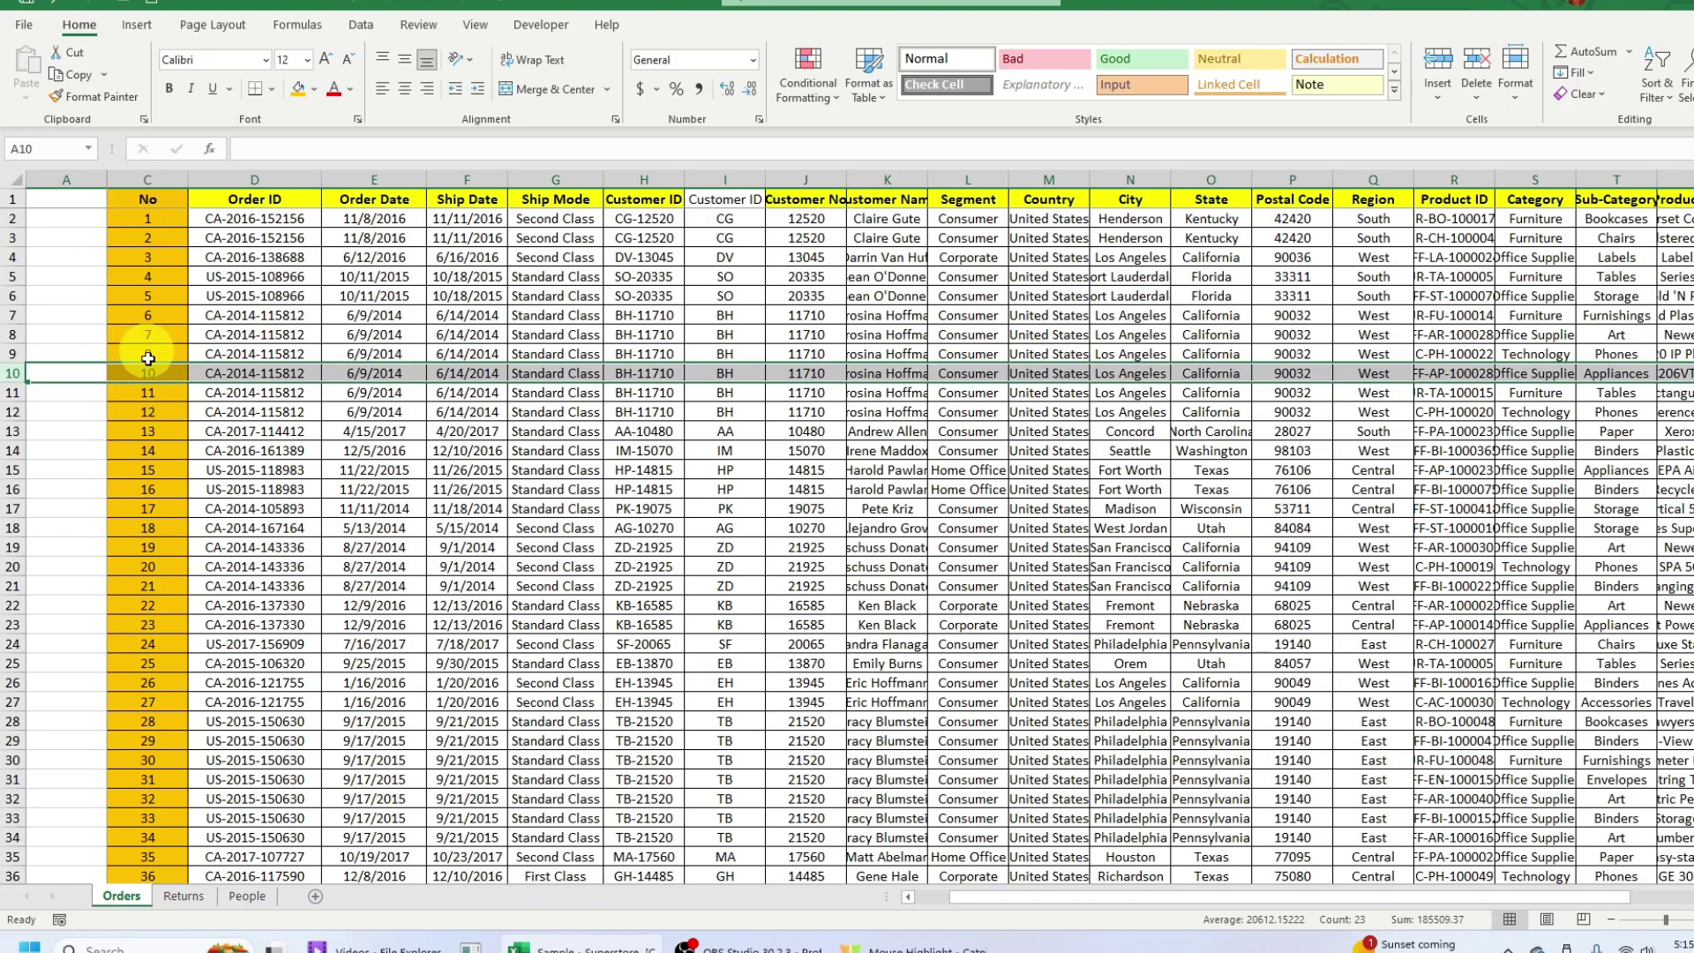
pyautogui.click(150, 227)
pyautogui.moveTo(150, 229); pyautogui.dragTo(187, 245)
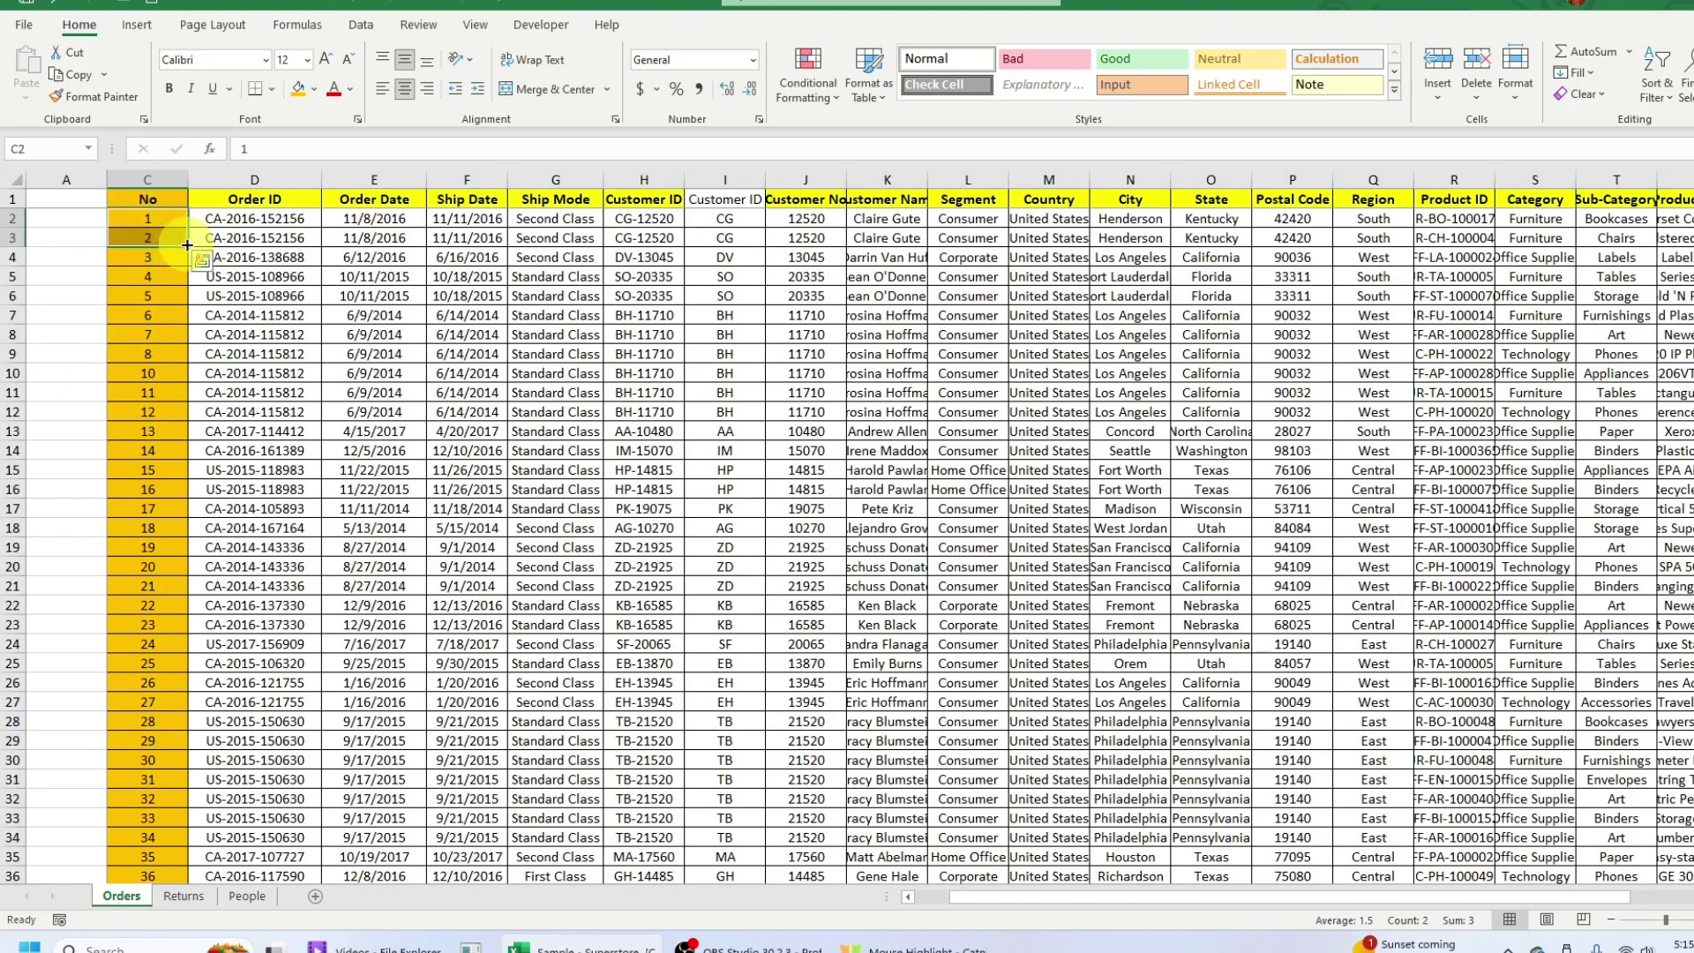
pyautogui.doubleClick(188, 245)
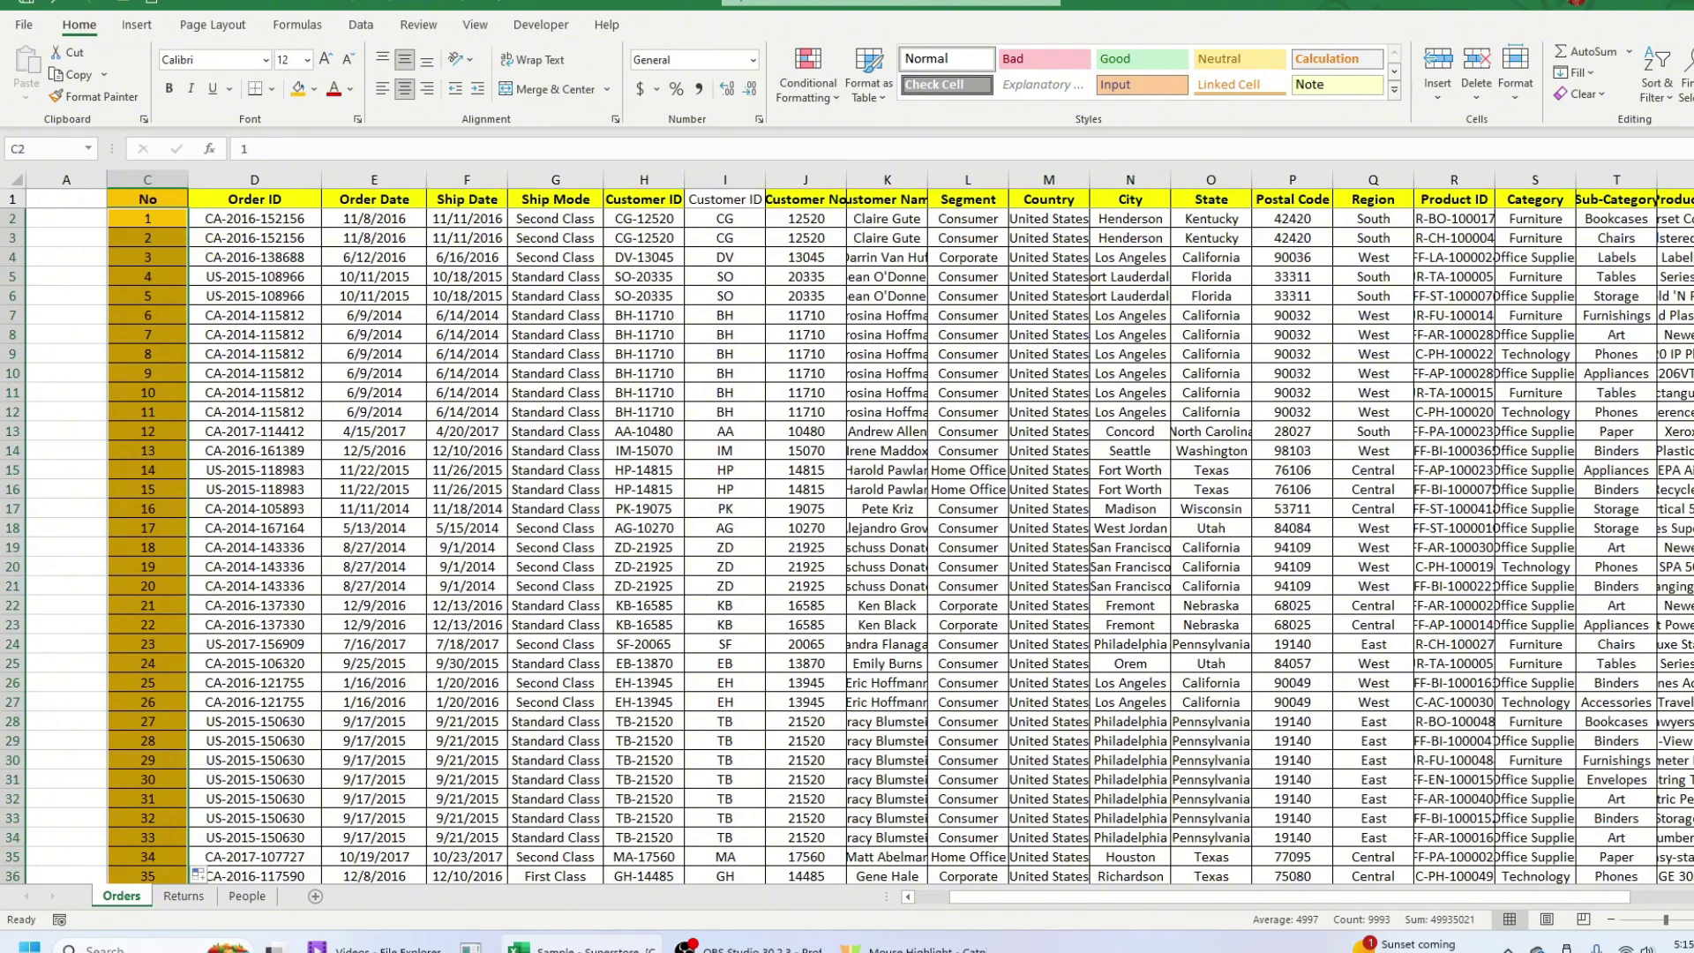
pyautogui.moveTo(1693, 199)
pyautogui.mouseDown()
pyautogui.moveTo(1693, 860)
pyautogui.moveTo(1693, 199)
pyautogui.mouseUp()
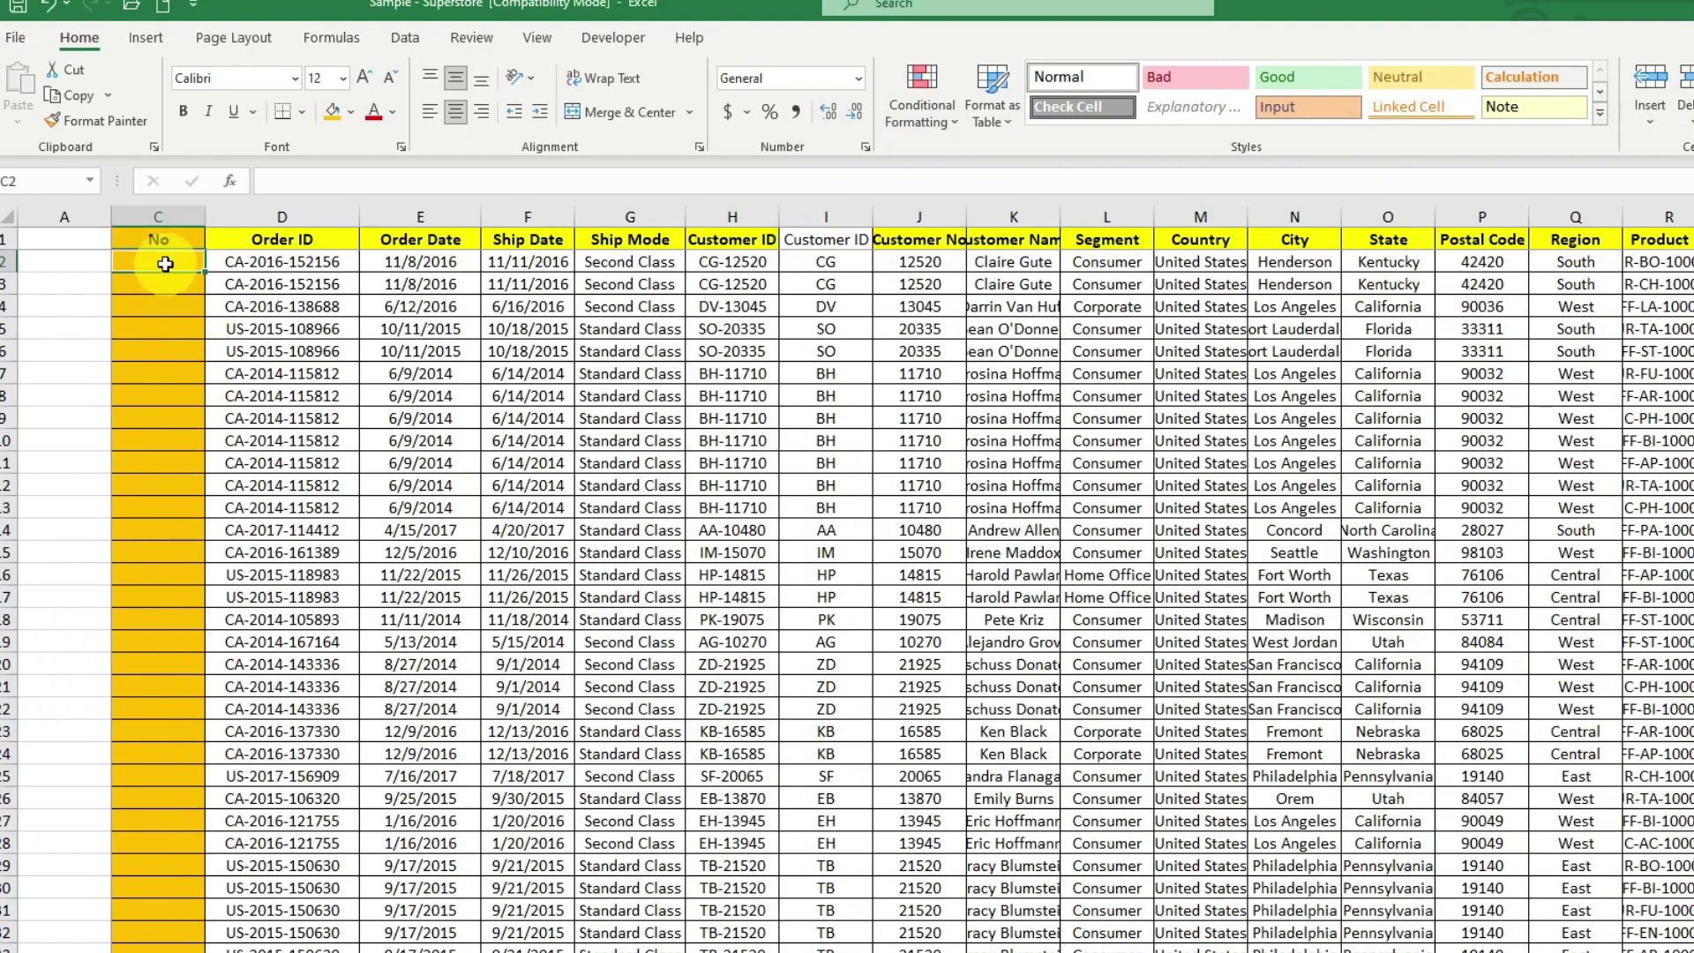
# Step: Enter 1 in C2 and fill a linear series down the column with step value 1 and stop value 9994
pyautogui.write('1')
pyautogui.hotkey('ctrl', 'Return')
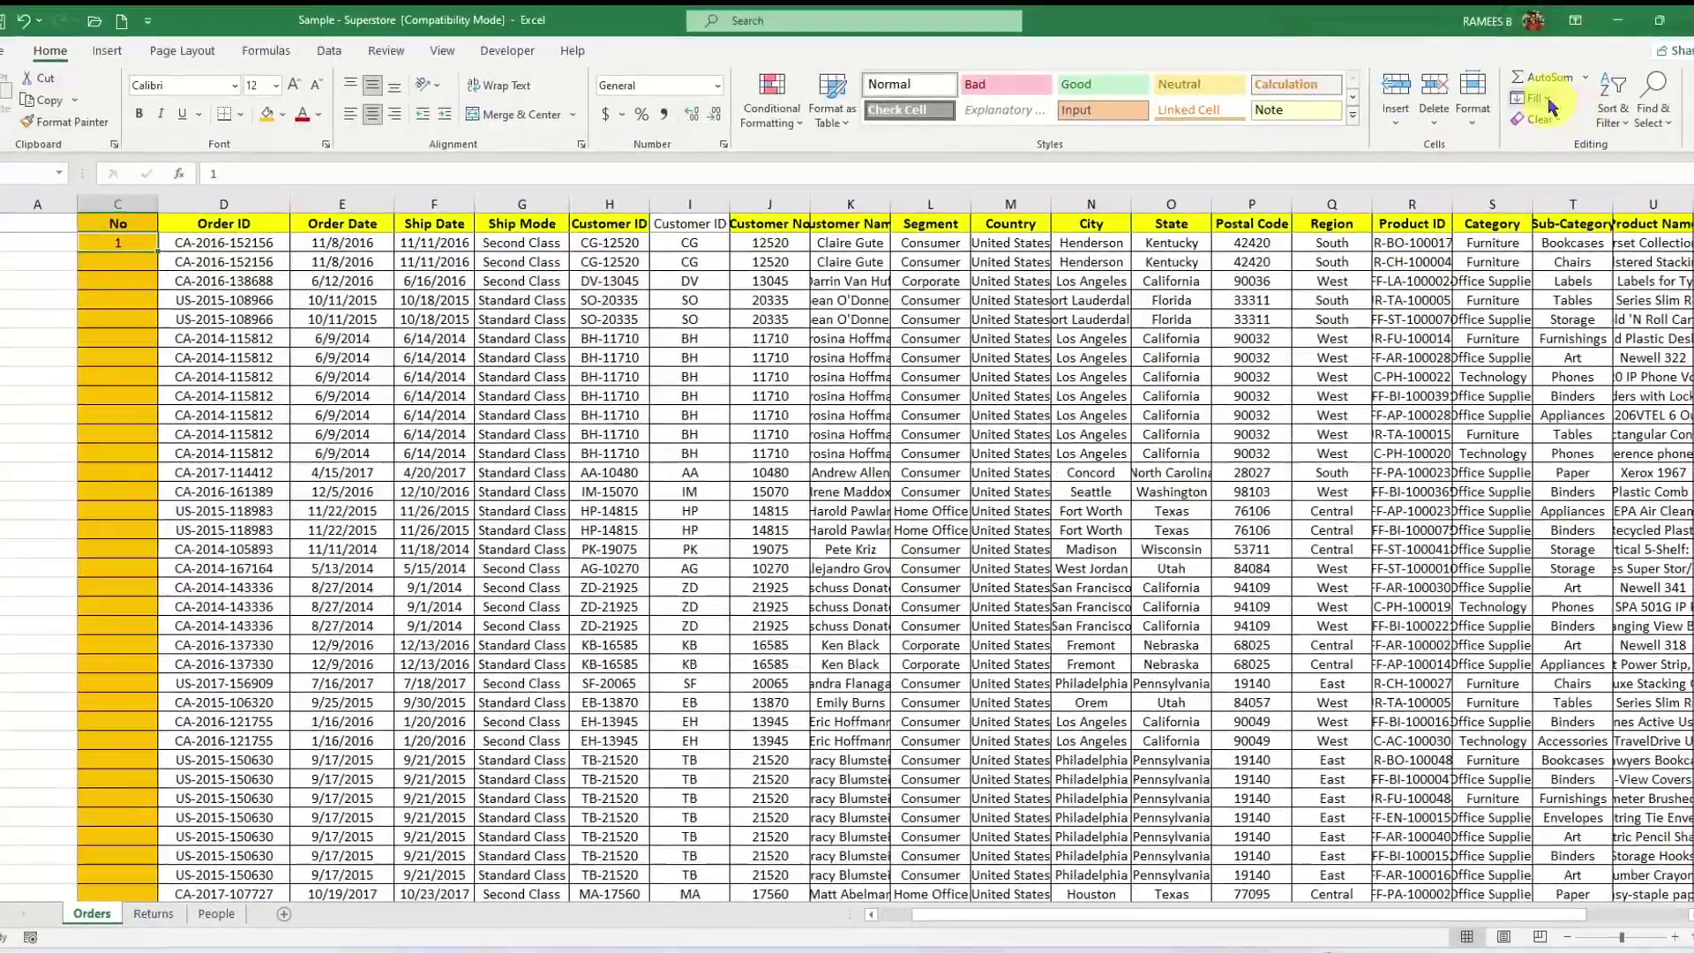
pyautogui.click(1540, 99)
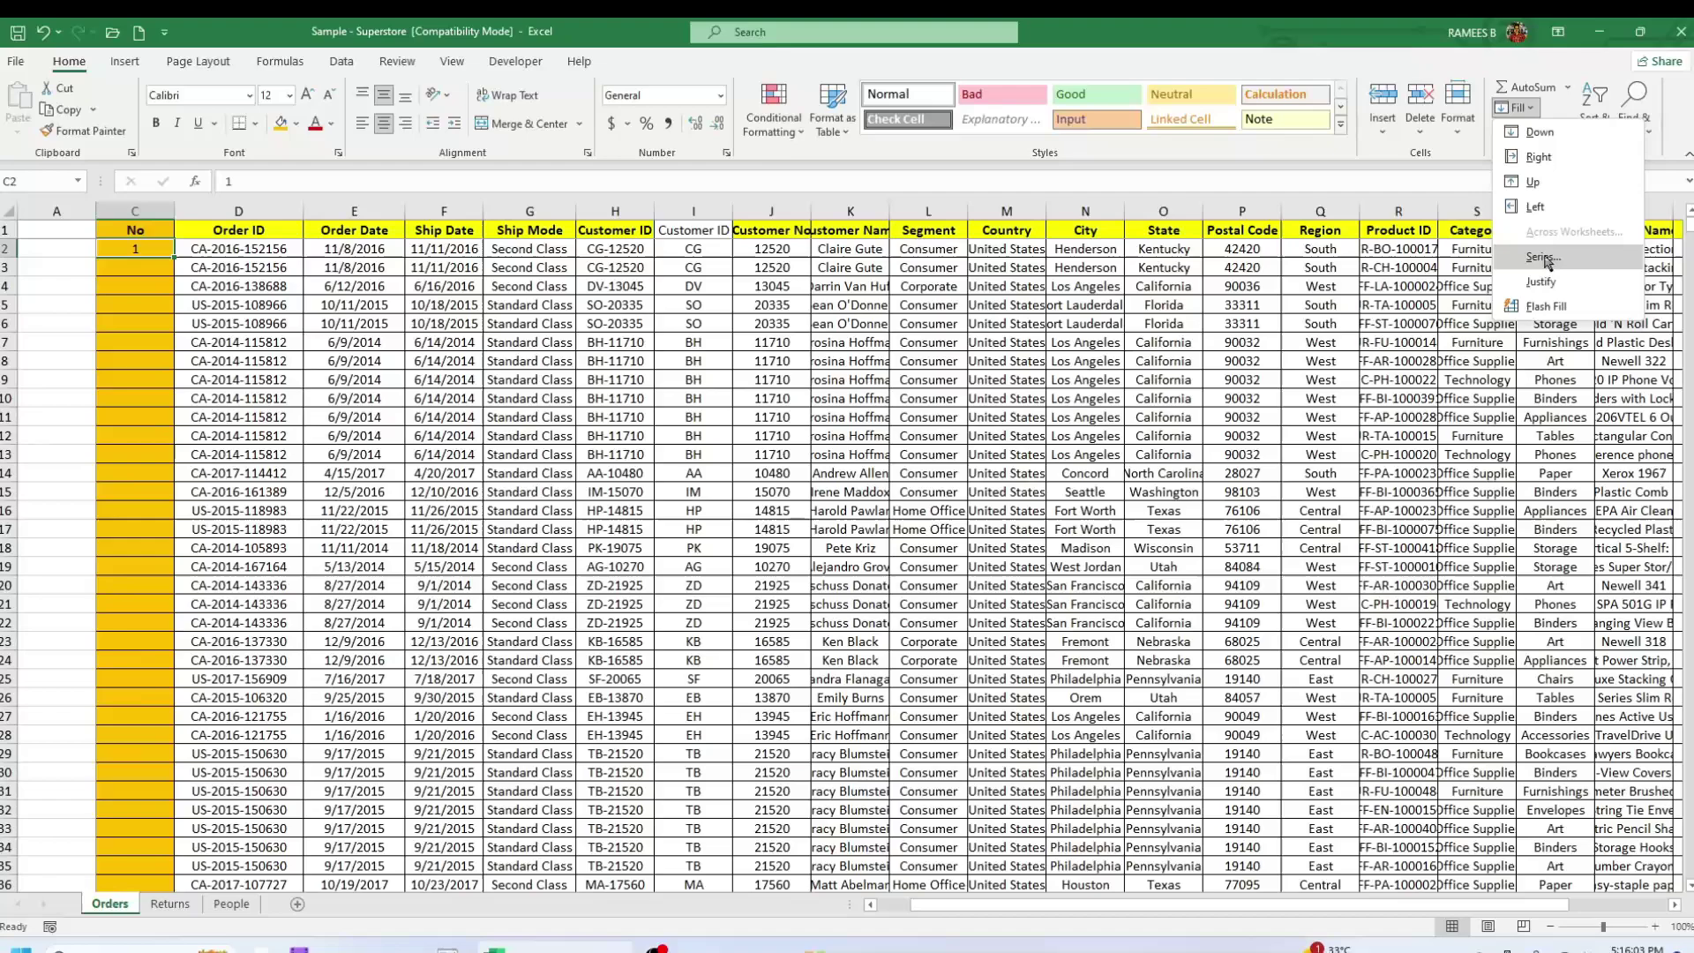
pyautogui.click(1545, 258)
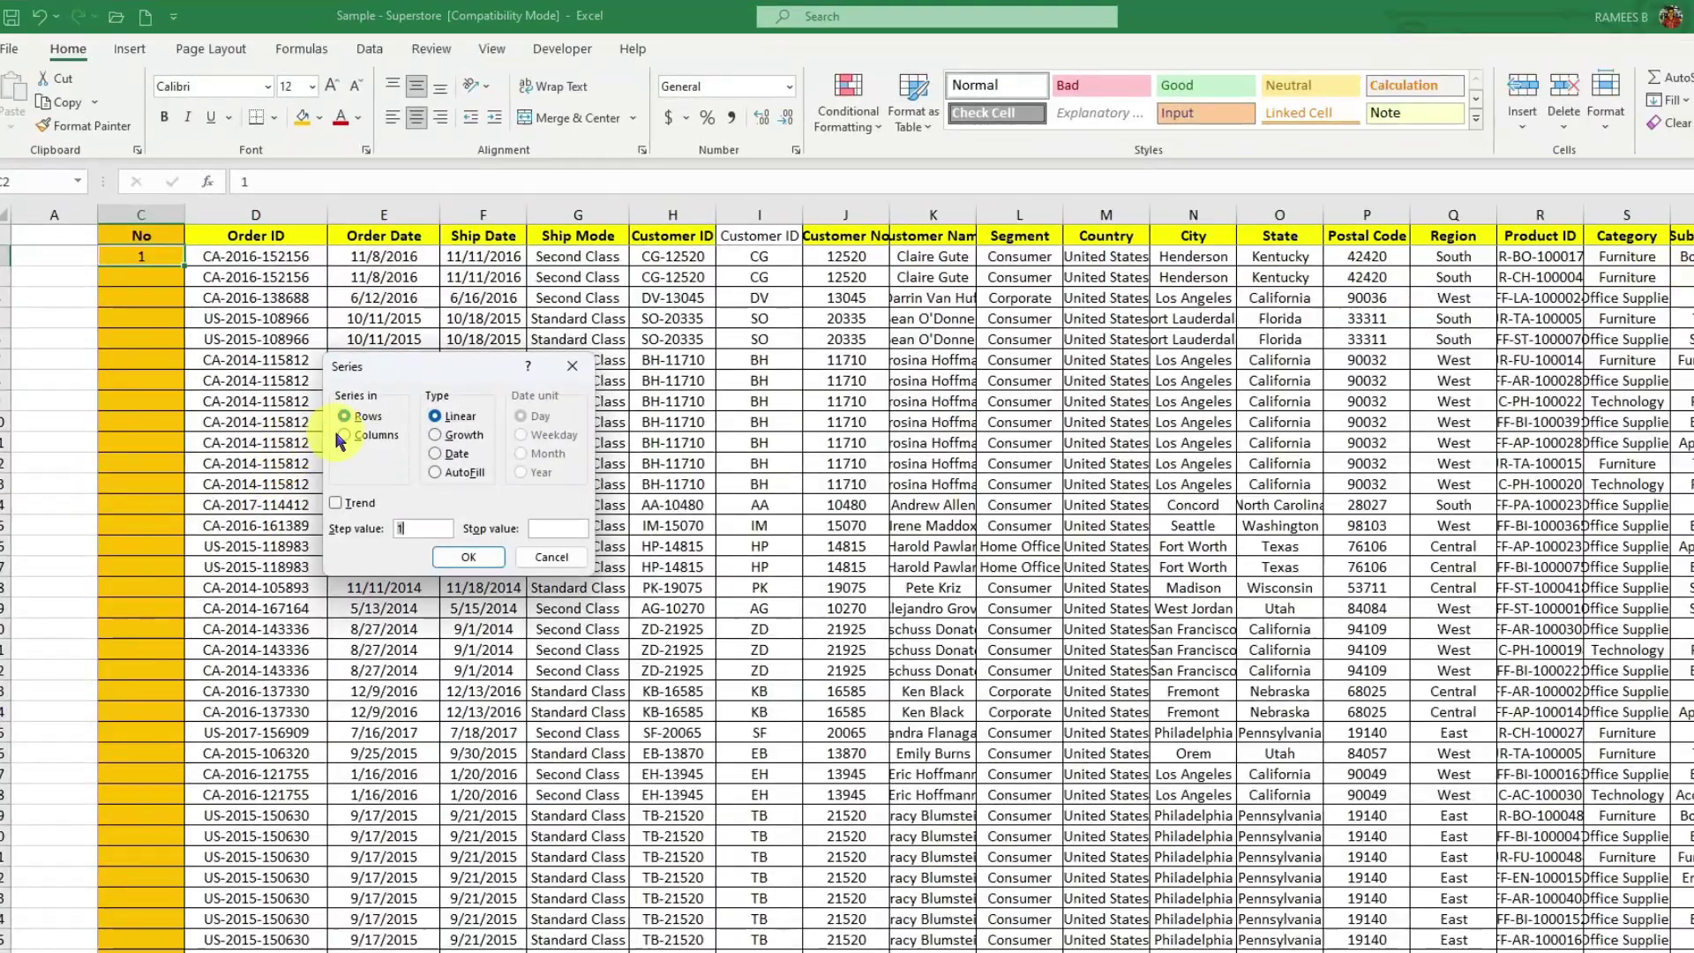
pyautogui.click(345, 436)
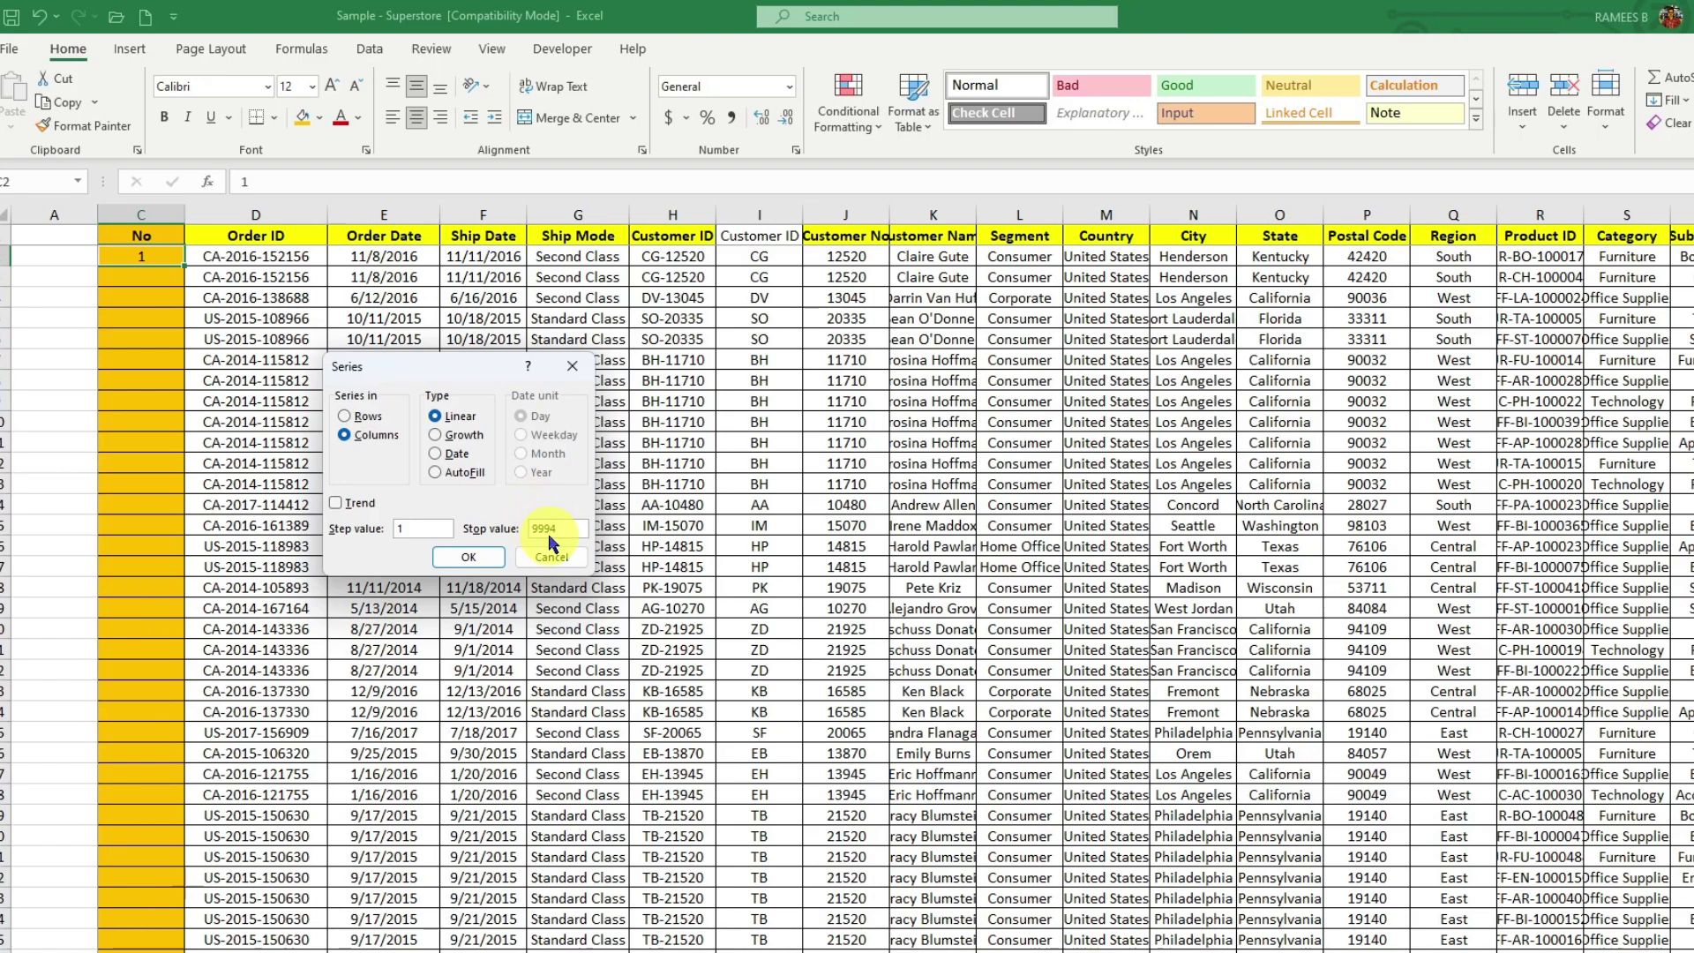
pyautogui.click(481, 558)
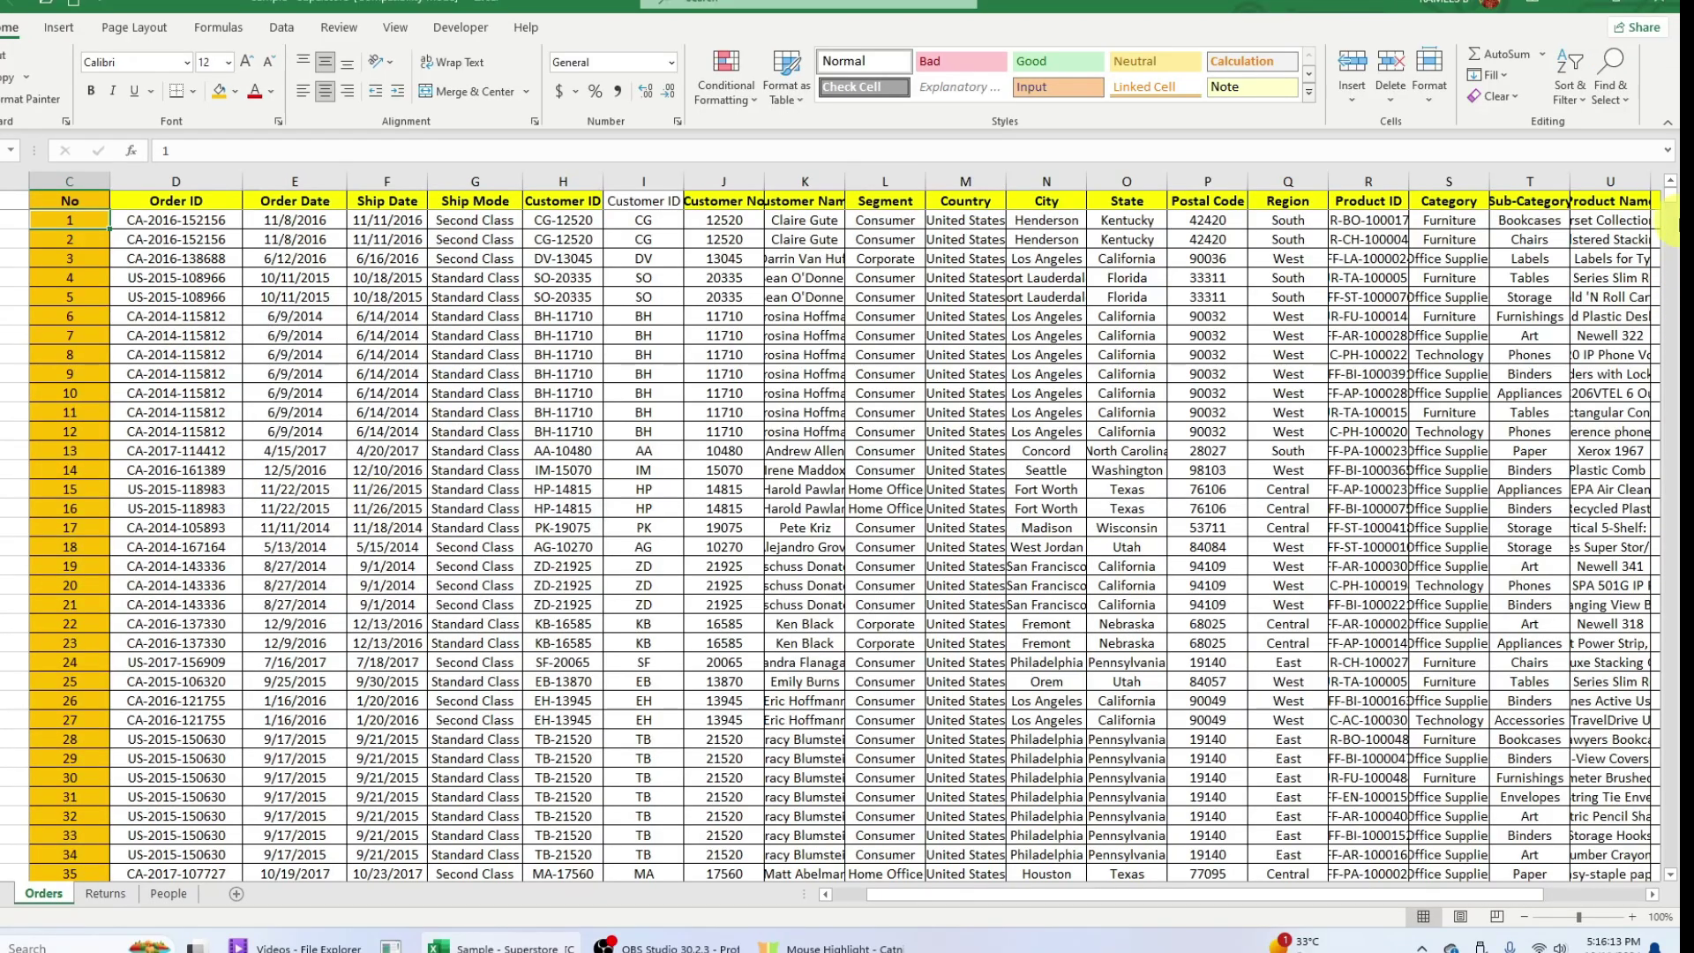
pyautogui.moveTo(1670, 201)
pyautogui.mouseDown()
pyautogui.moveTo(1672, 878)
pyautogui.moveTo(1671, 208)
pyautogui.mouseUp()
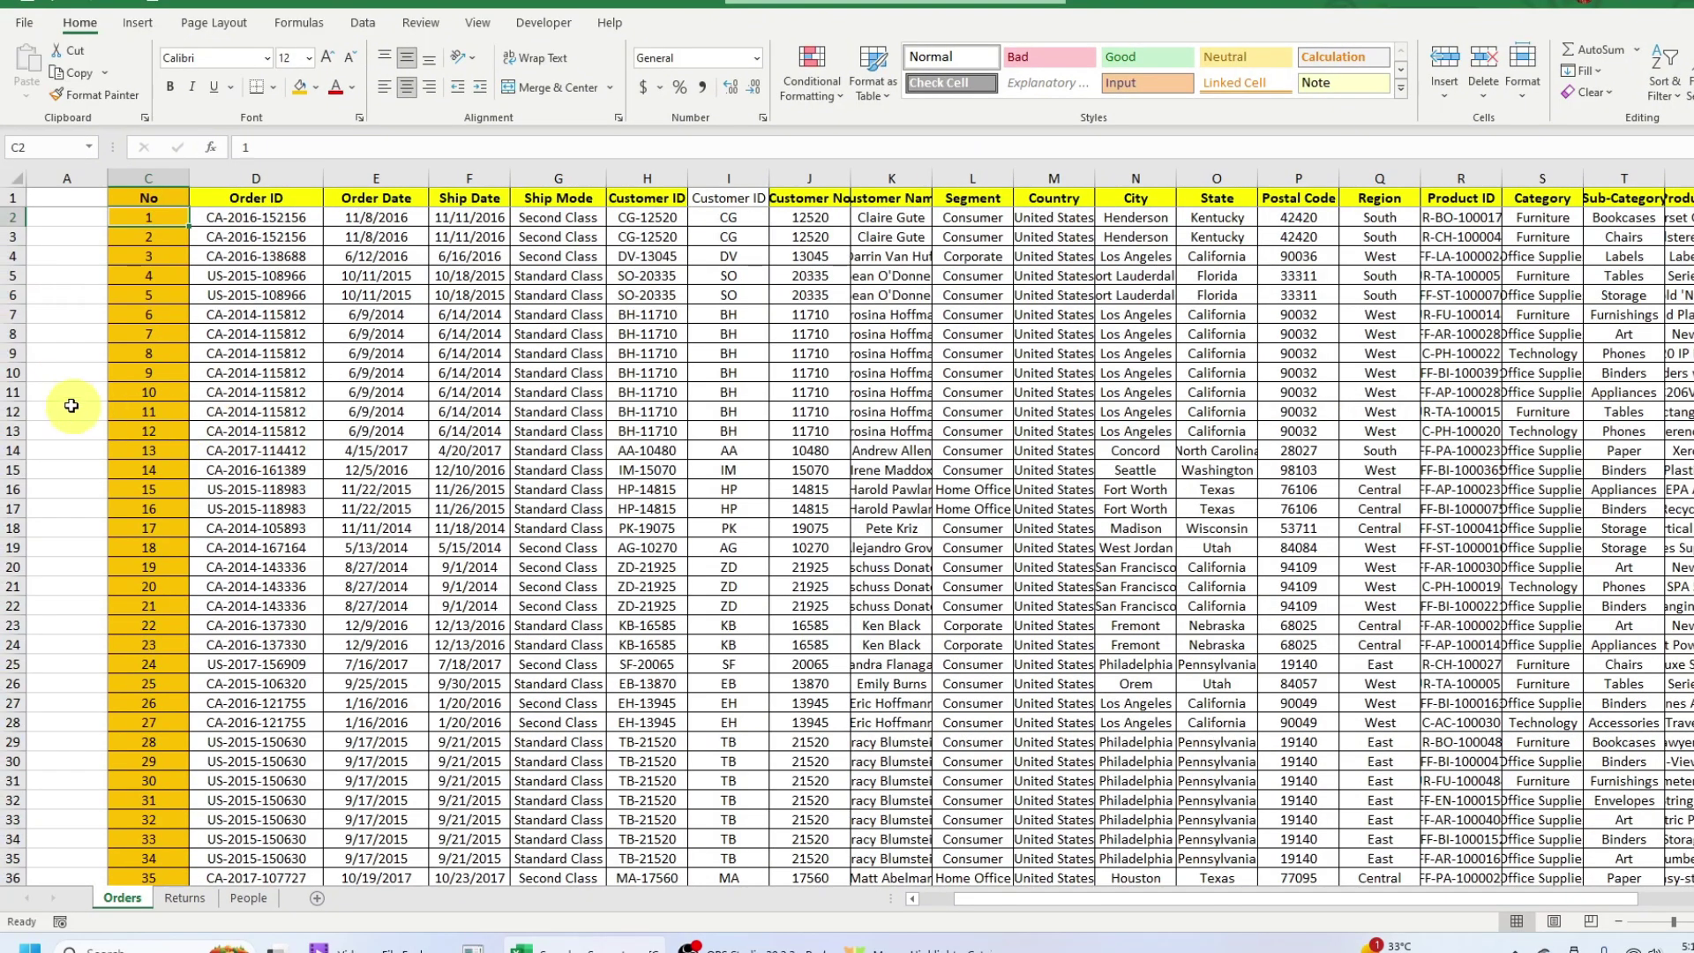
# Step: Delete row 8 of the Orders sheet and check the serial numbers around it
pyautogui.click(7, 333)
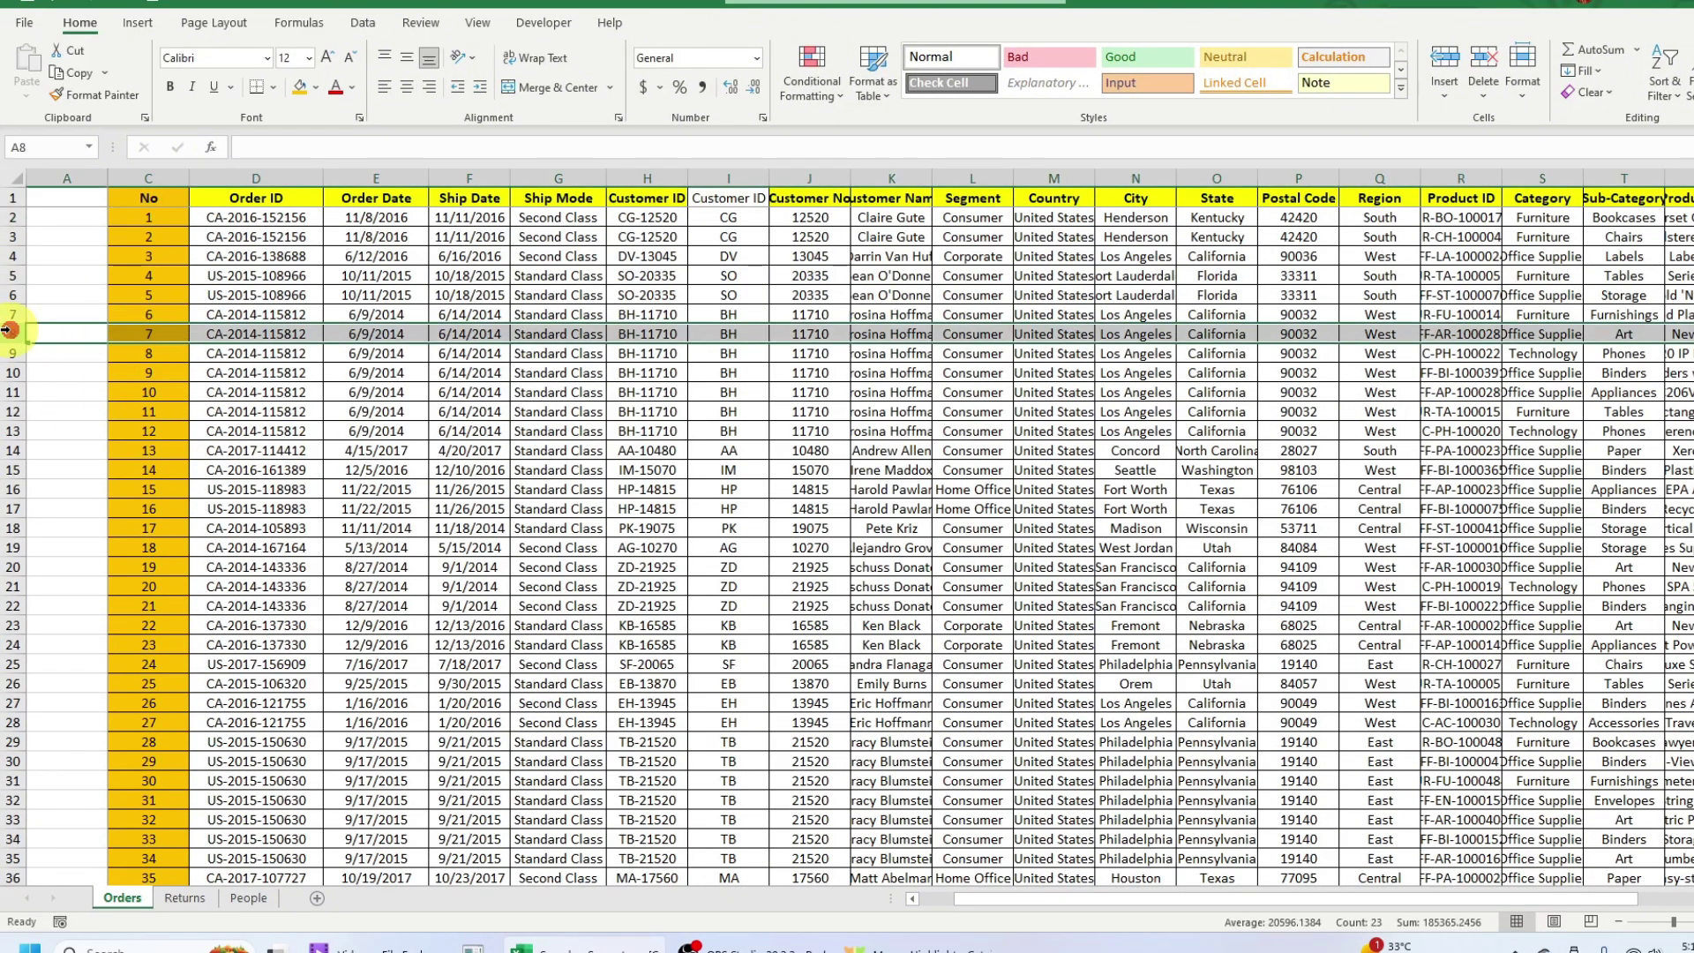
pyautogui.rightClick(7, 333)
pyautogui.click(45, 481)
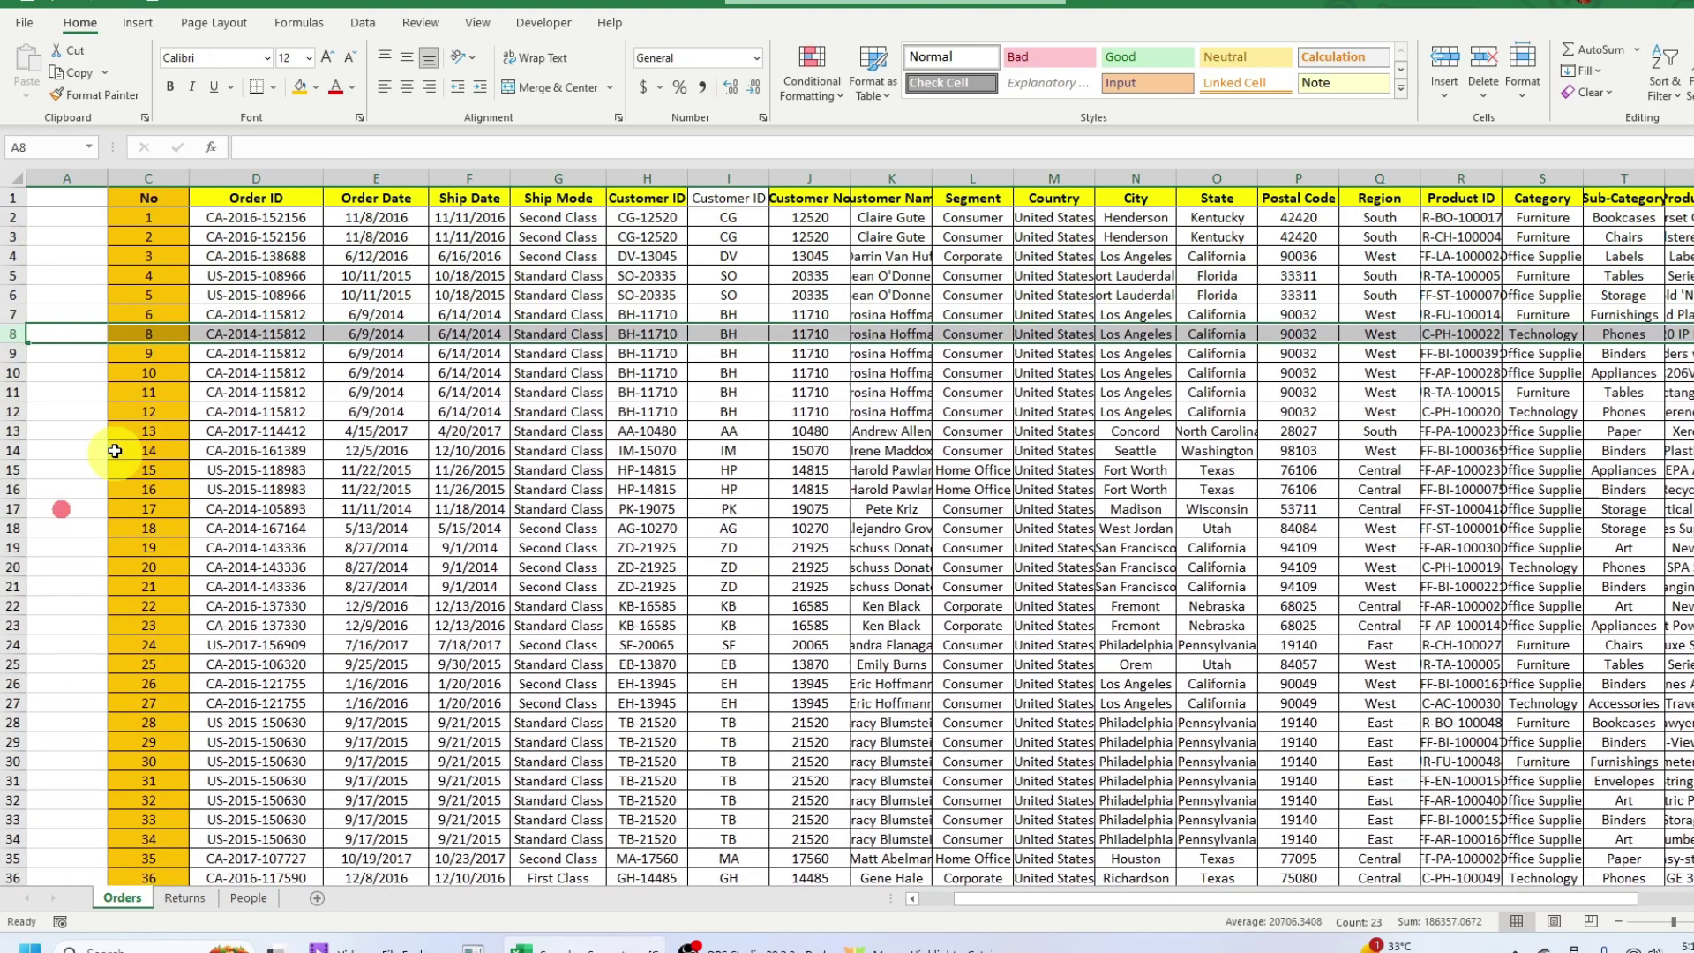
pyautogui.moveTo(148, 297); pyautogui.dragTo(152, 328)
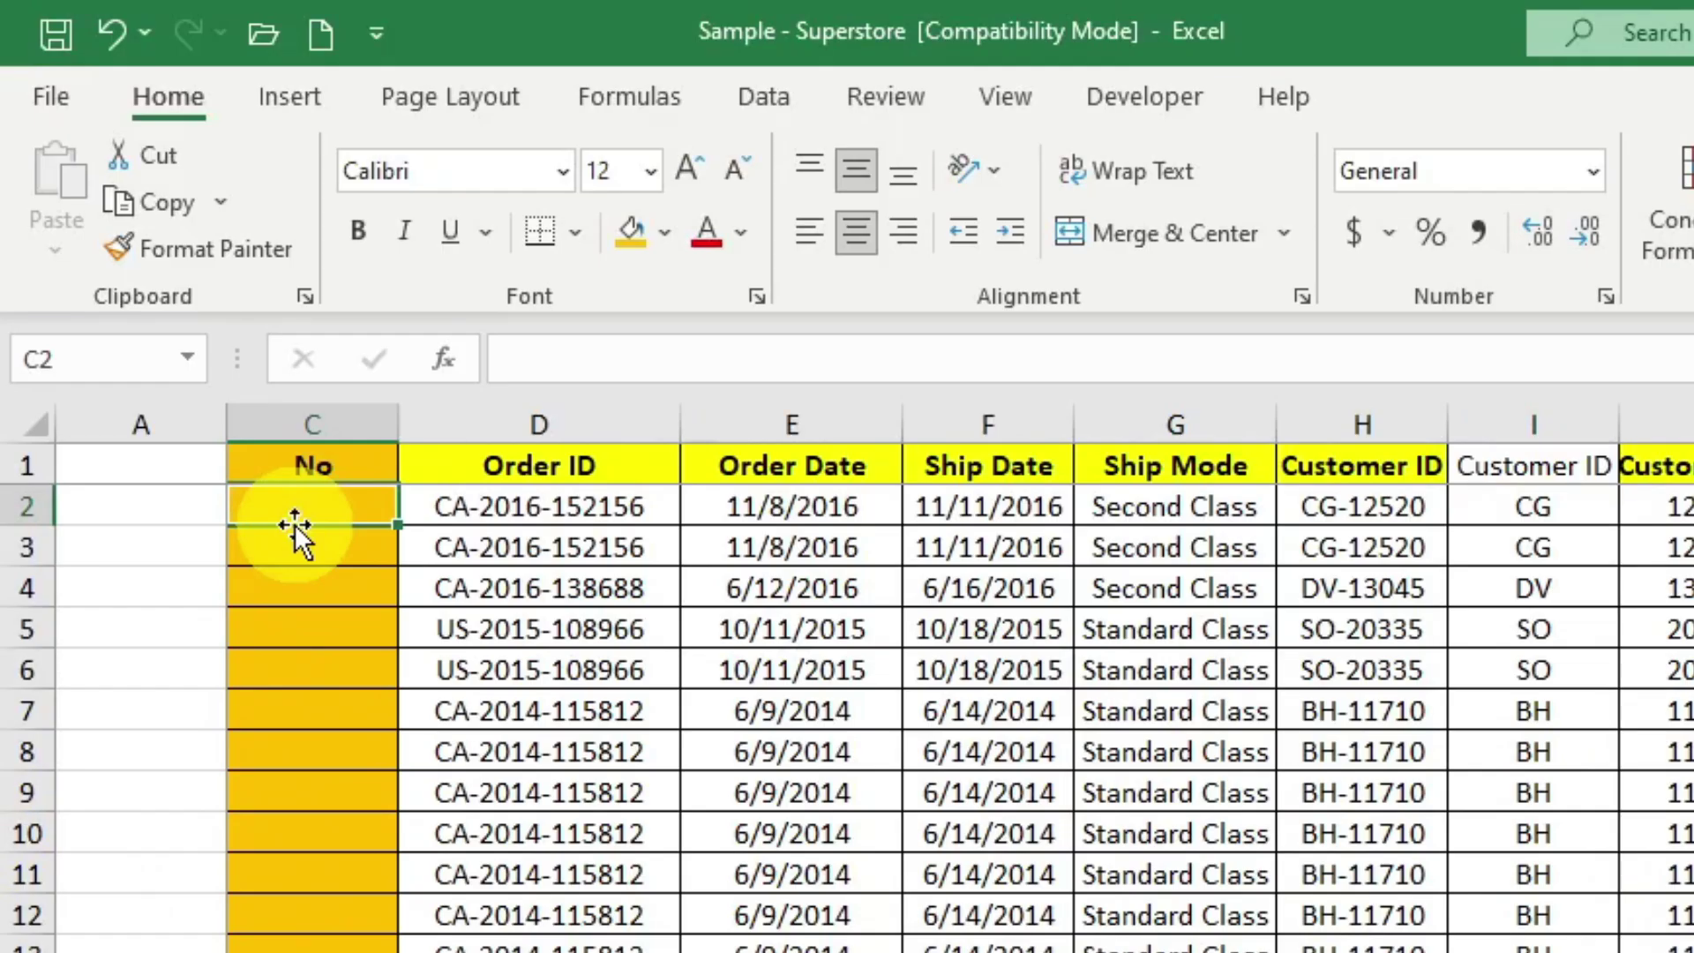
# Step: Enter =SEQUENCE(9994) in C2 to number the No column and check it down to the last record
pyautogui.write('=')
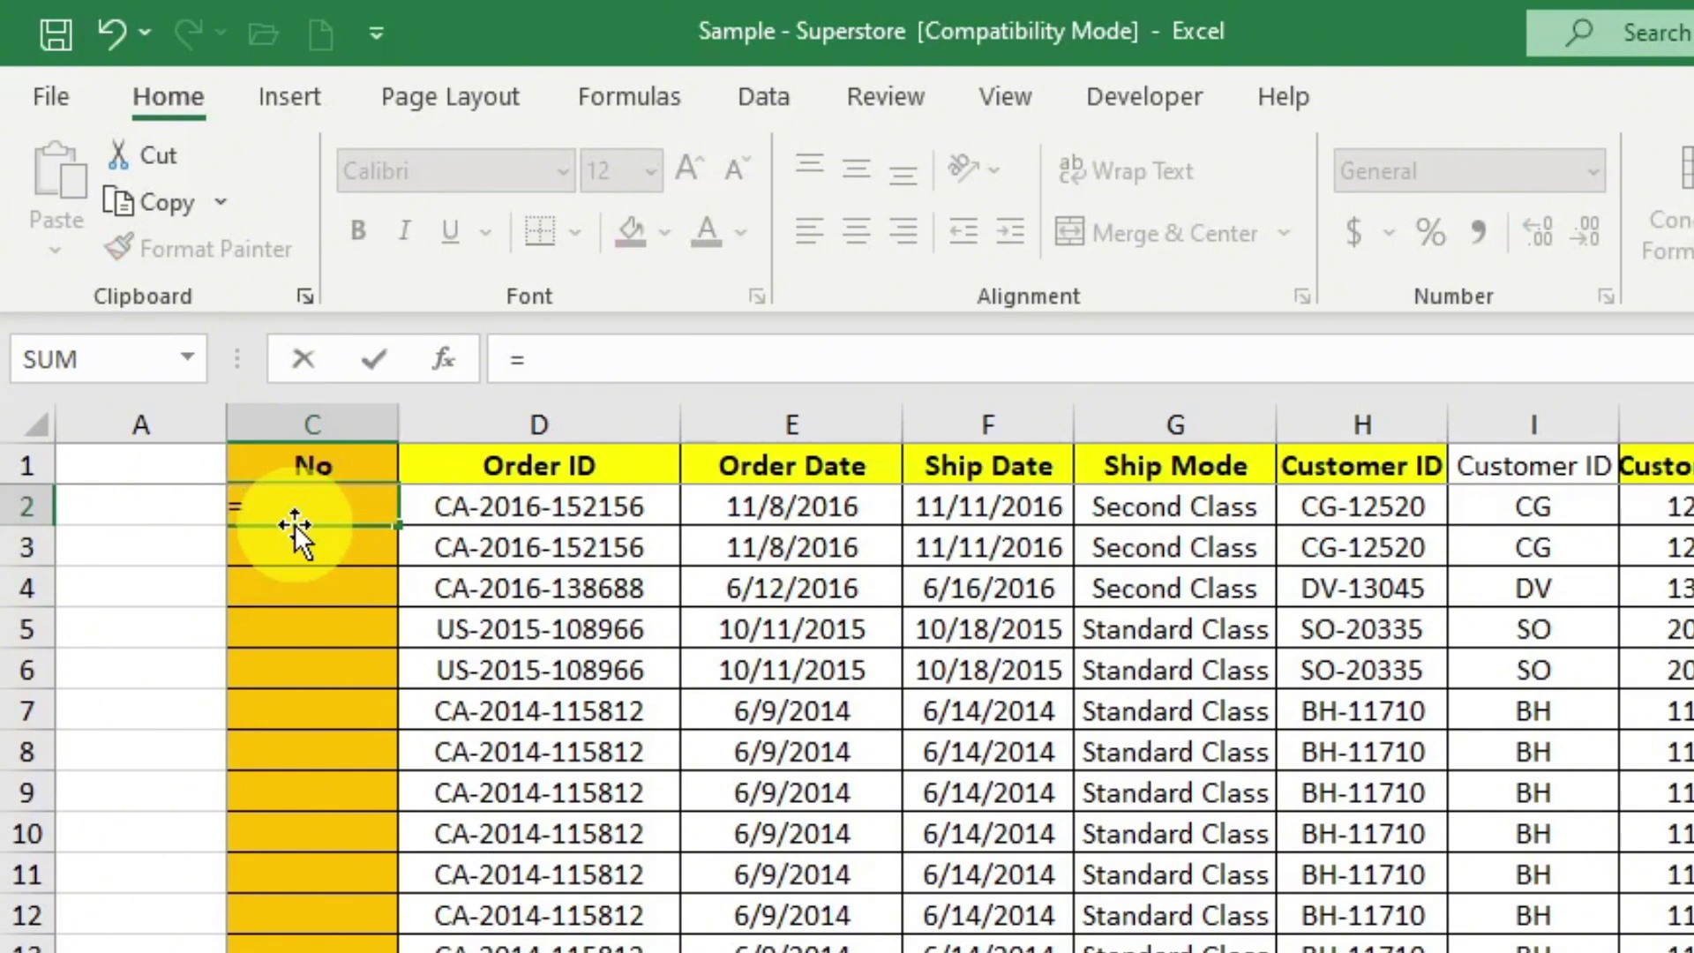
pyautogui.write('seq')
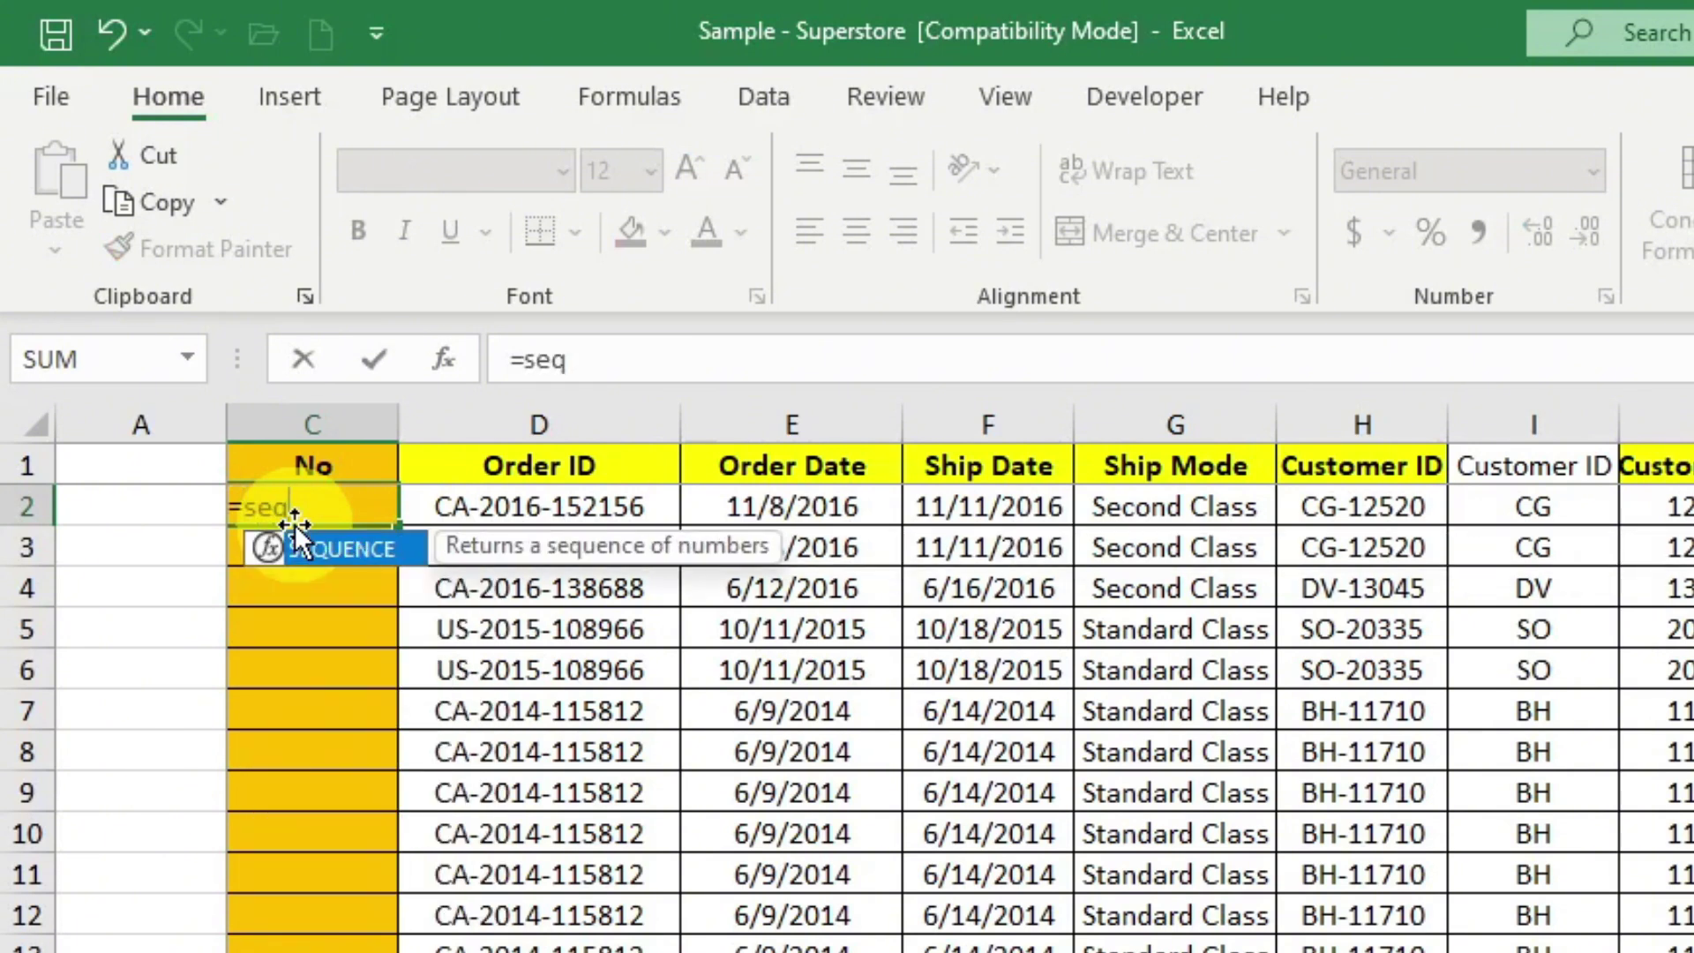
pyautogui.write('u')
pyautogui.doubleClick(310, 540)
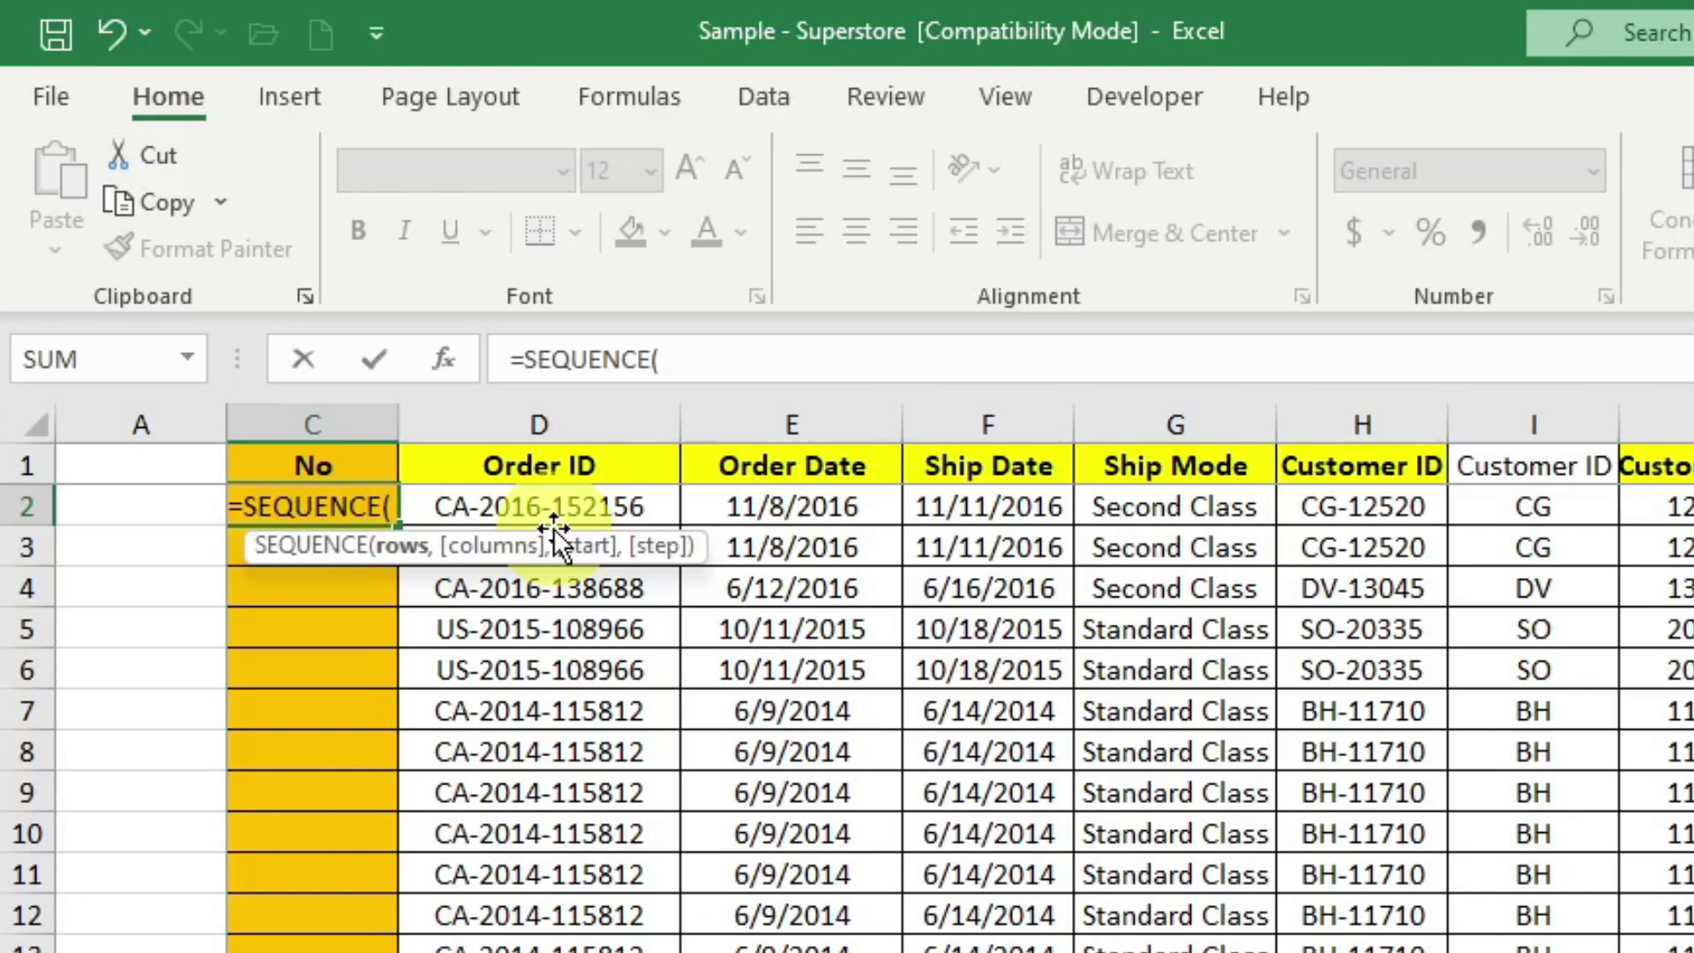
pyautogui.write('9994')
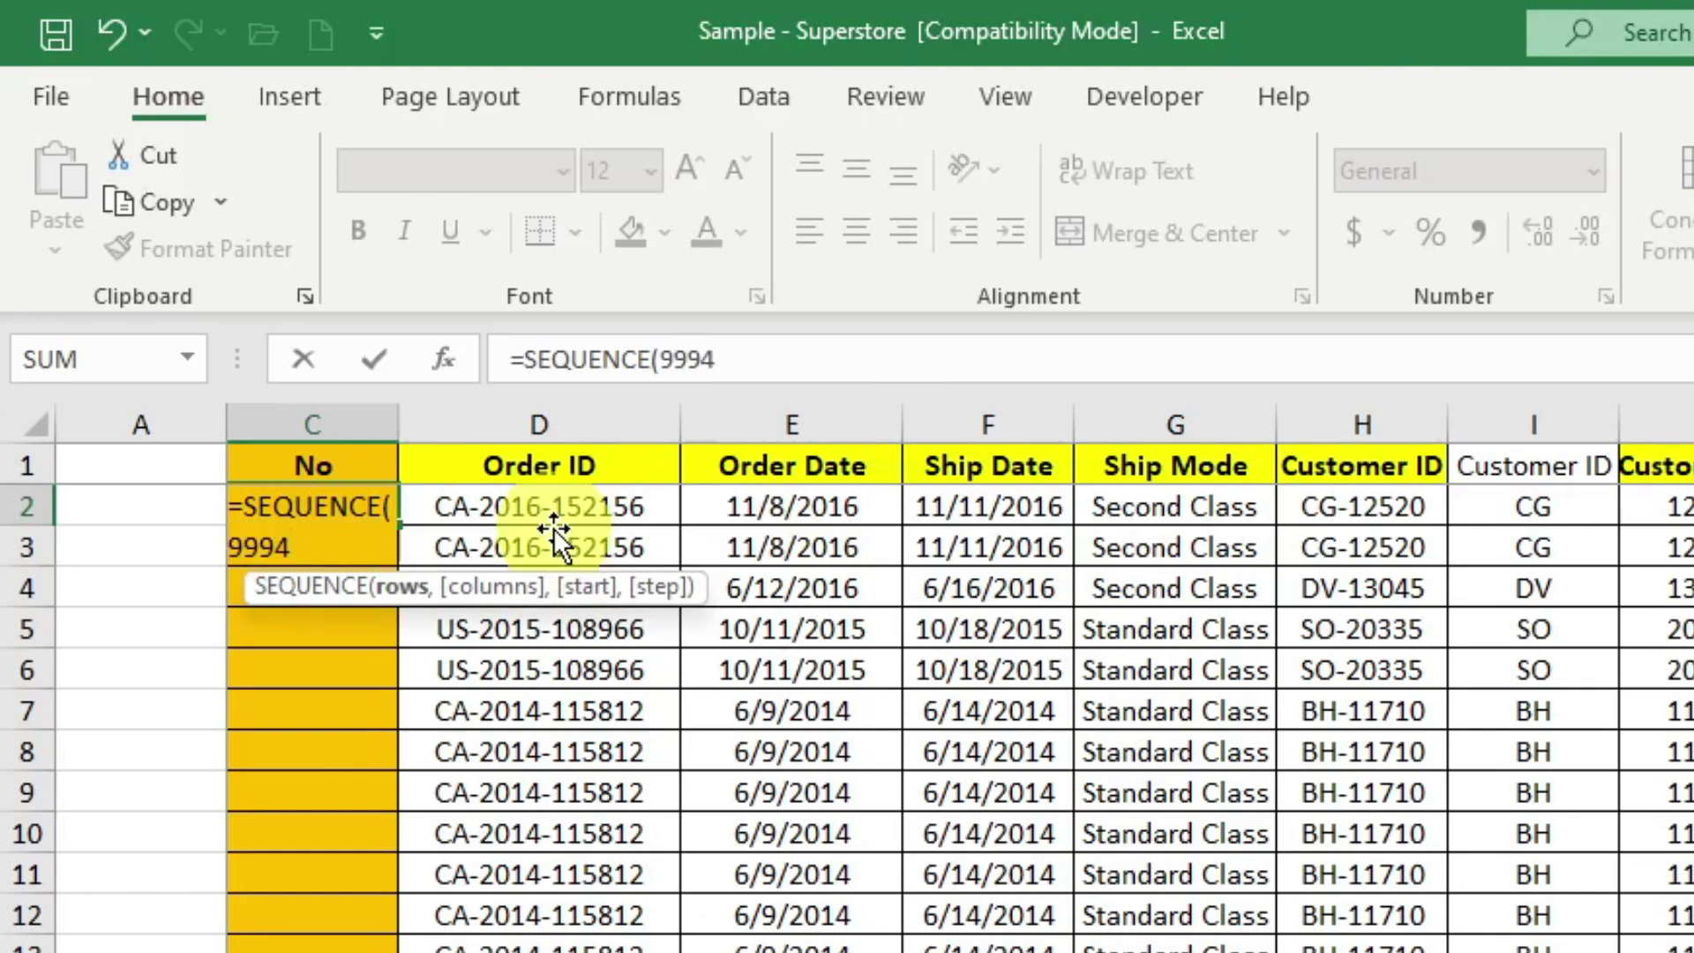
pyautogui.write(')')
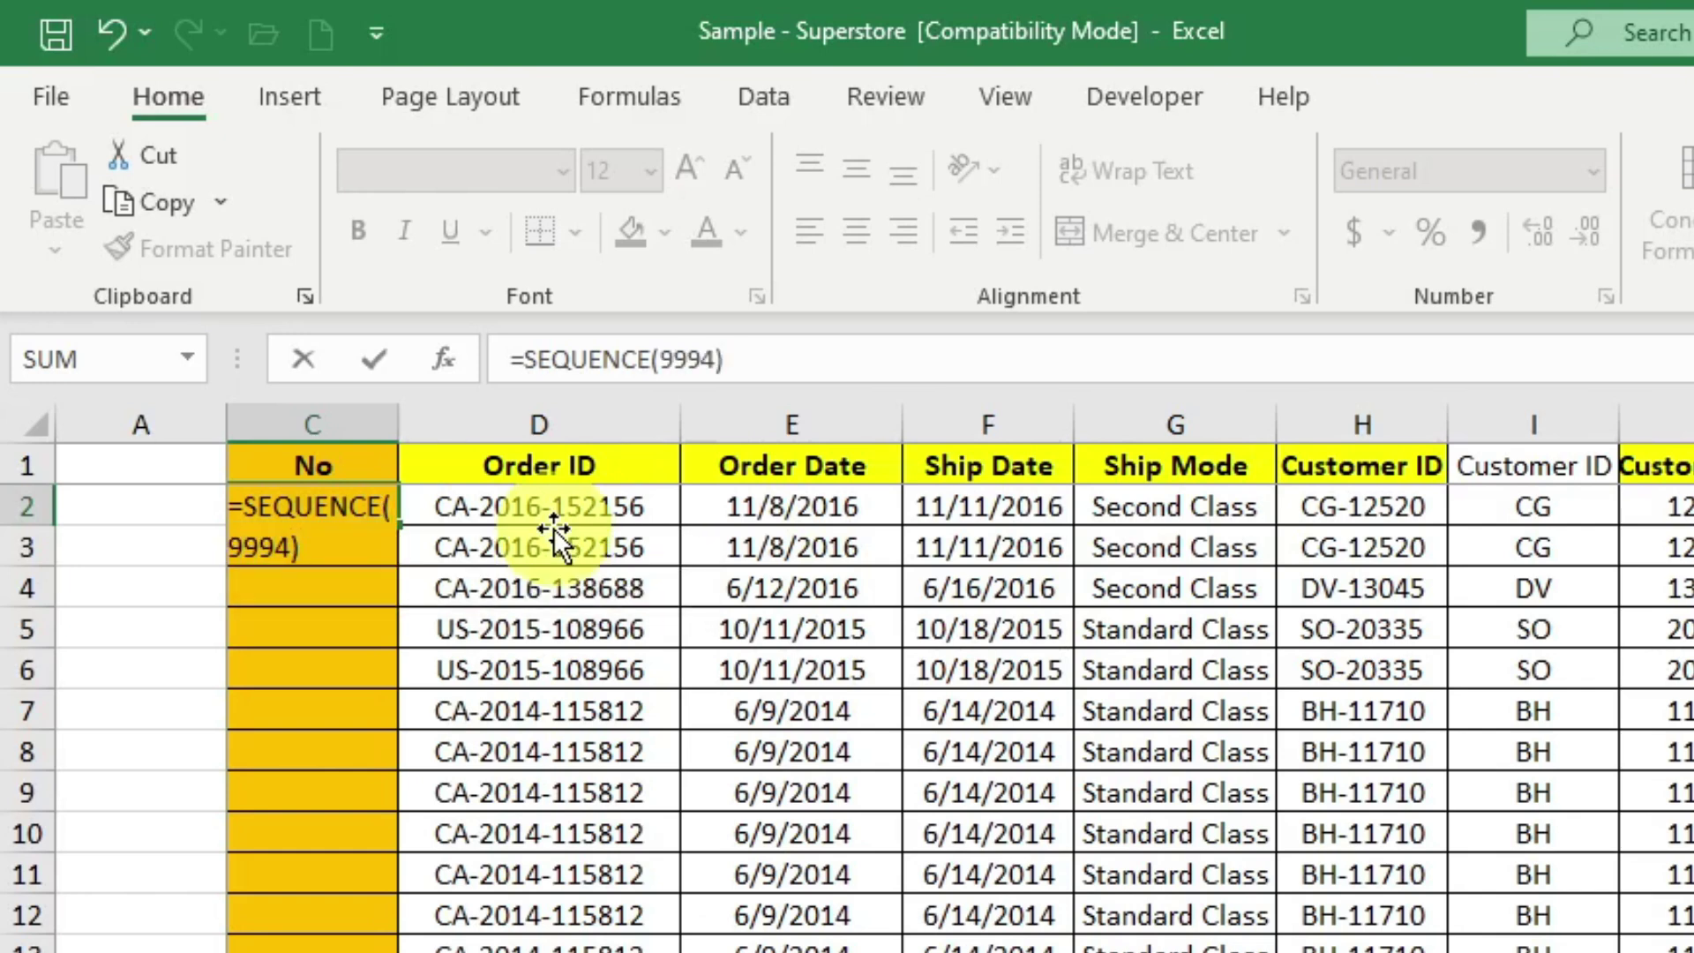
pyautogui.press('Return')
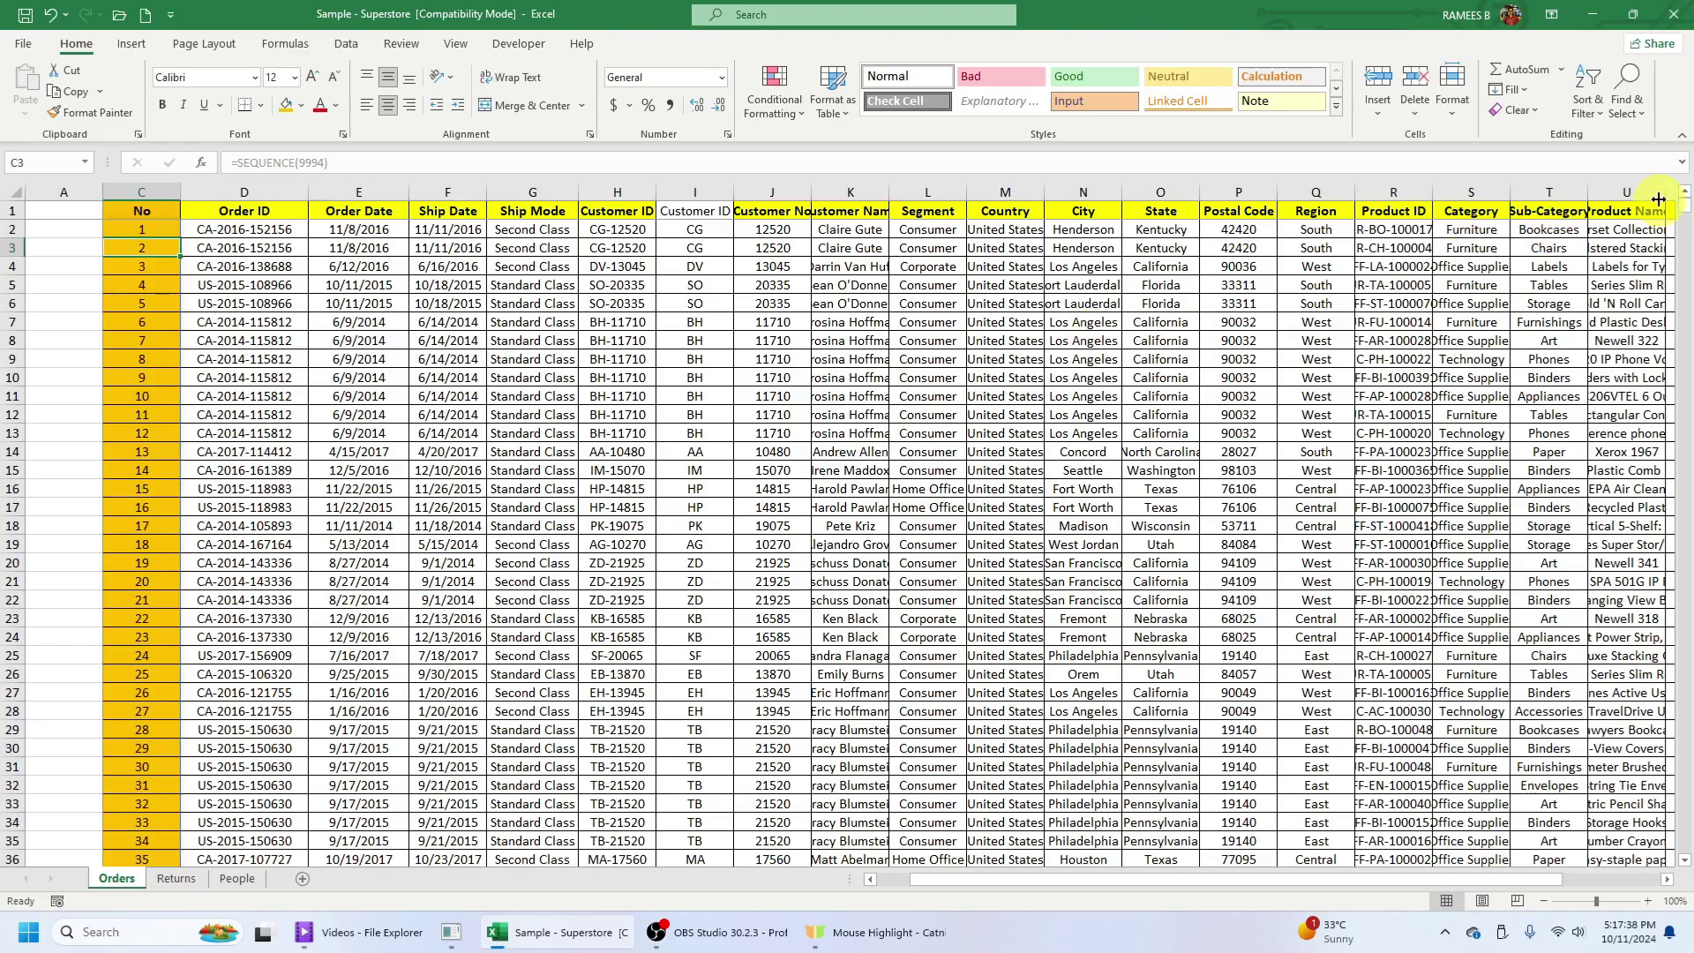
pyautogui.moveTo(1685, 201); pyautogui.dragTo(1685, 847)
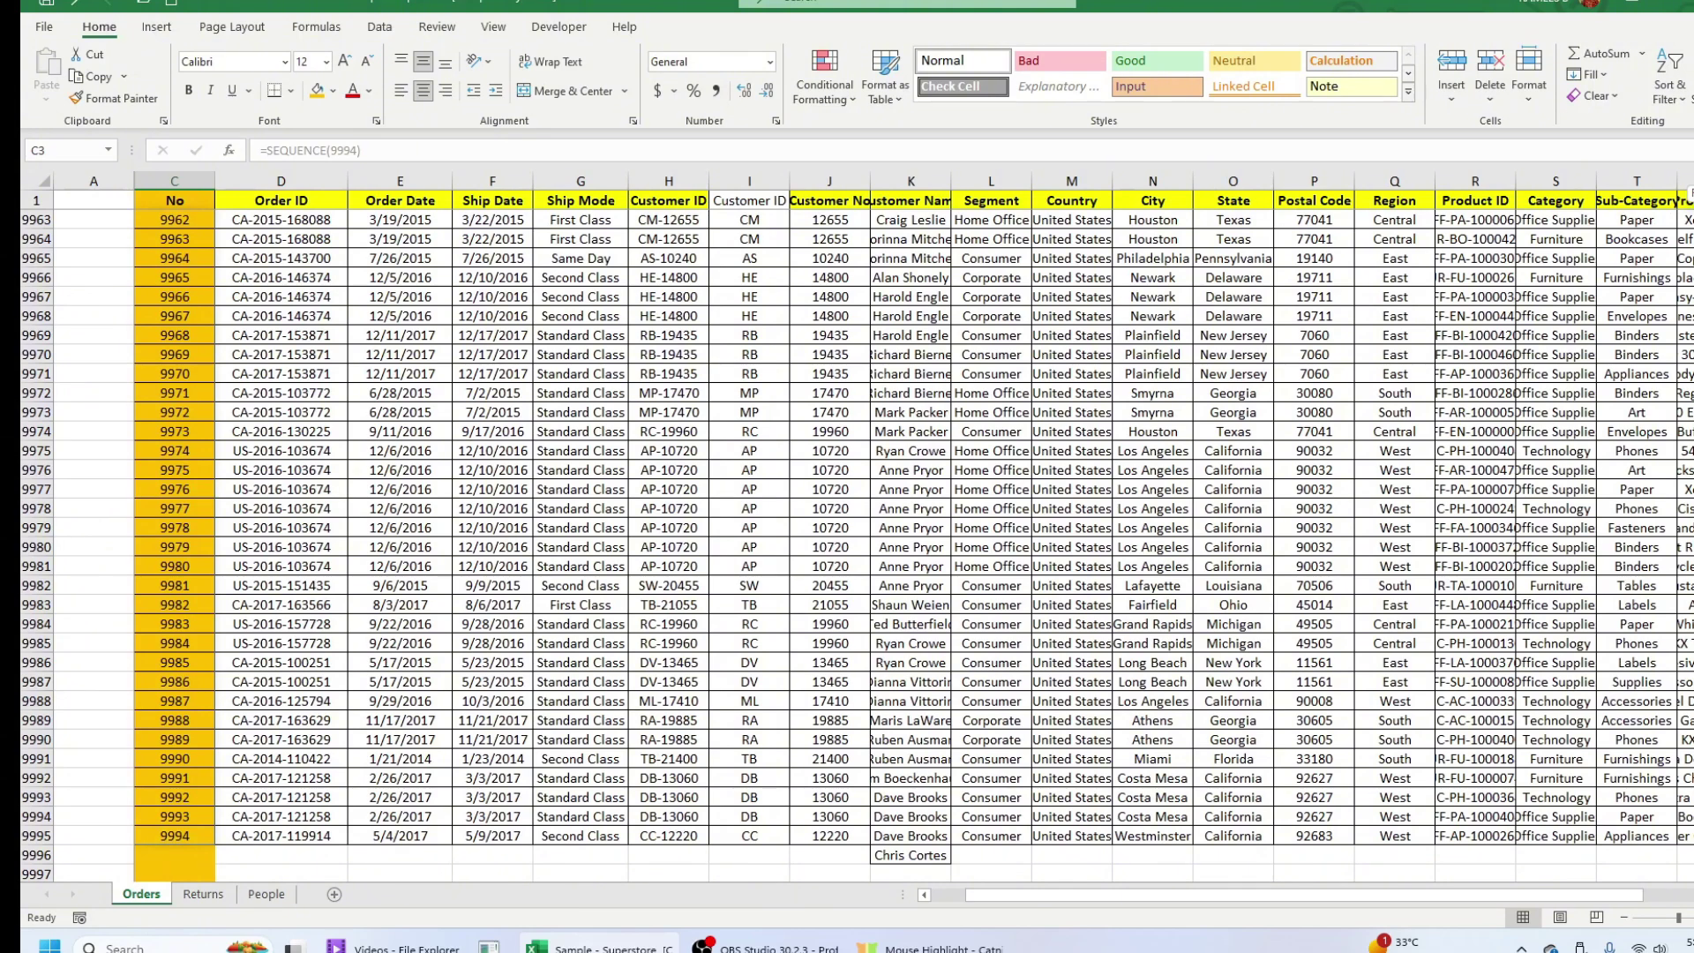
pyautogui.moveTo(1685, 847); pyautogui.dragTo(1685, 201)
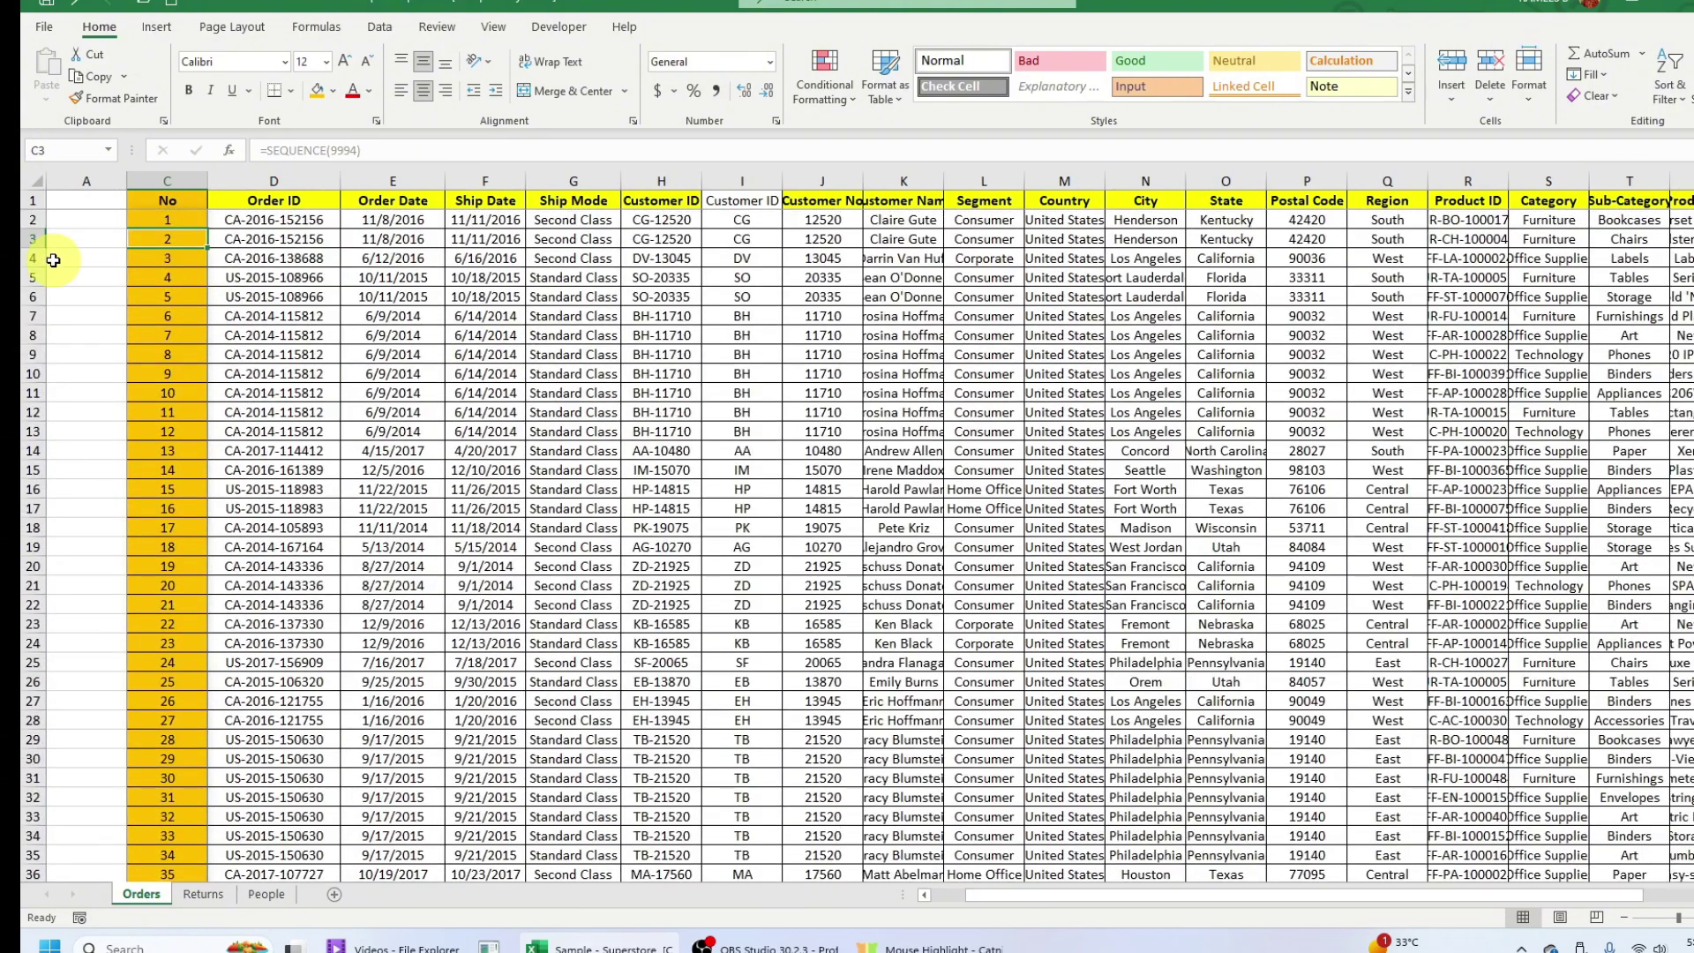
# Step: Delete row 4 of the Orders sheet and check the numbering at the end of the No column
pyautogui.rightClick(27, 257)
pyautogui.click(66, 416)
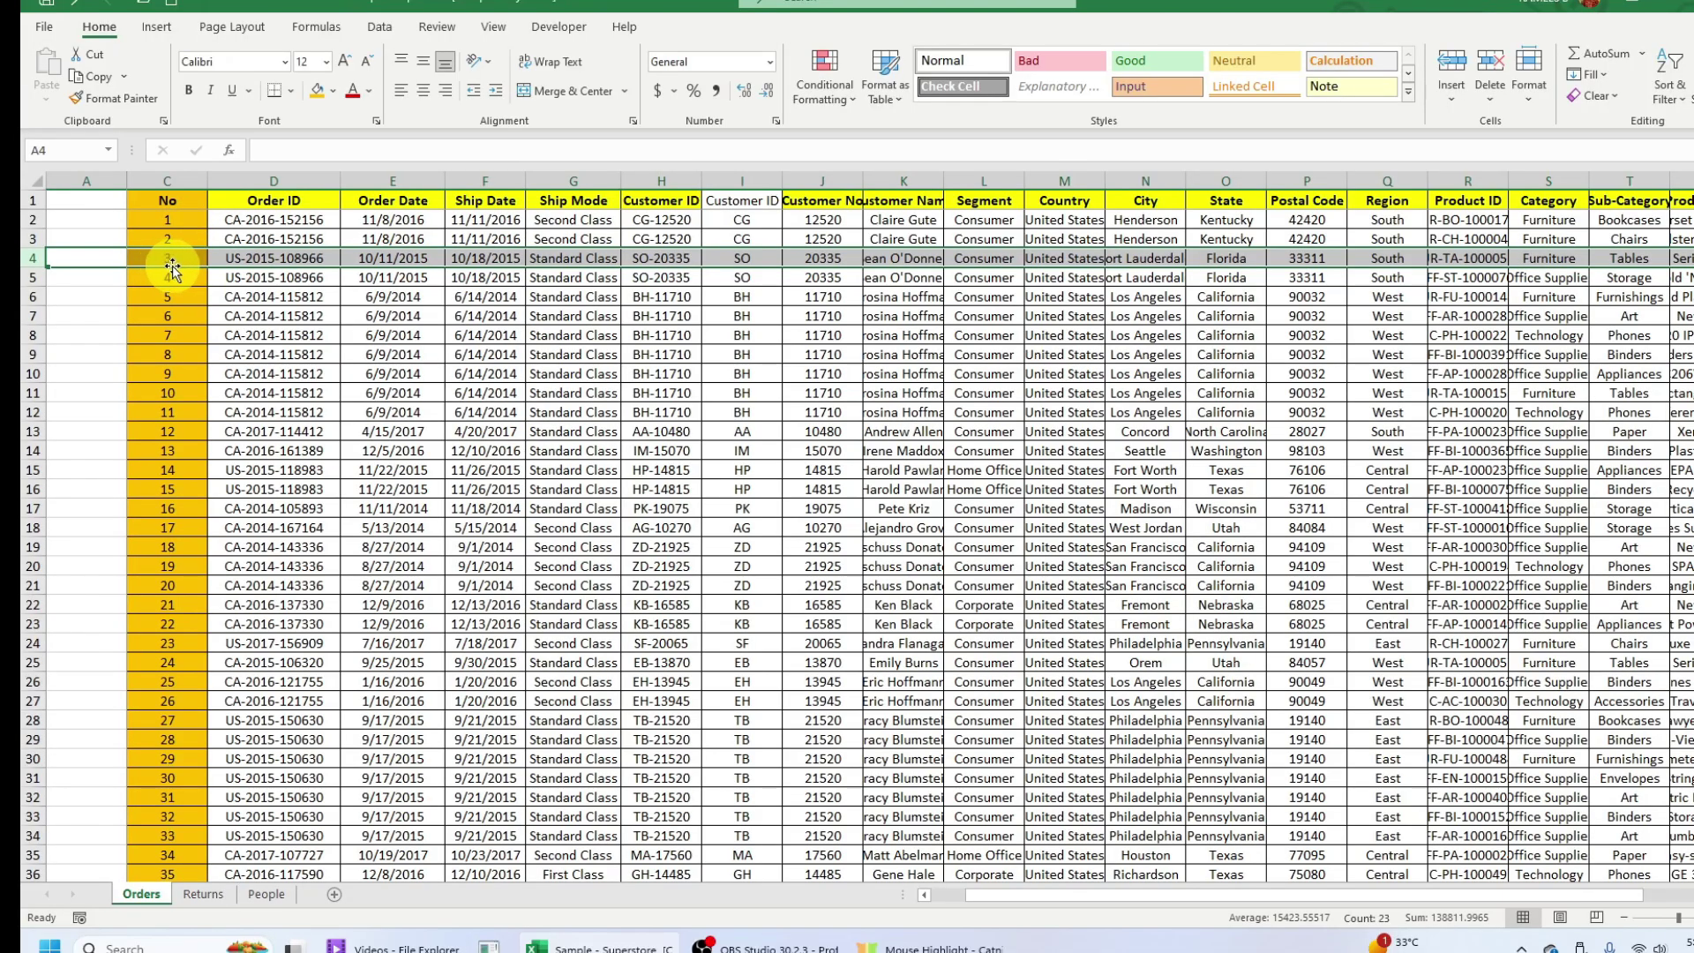
pyautogui.moveTo(1693, 201); pyautogui.dragTo(1693, 847)
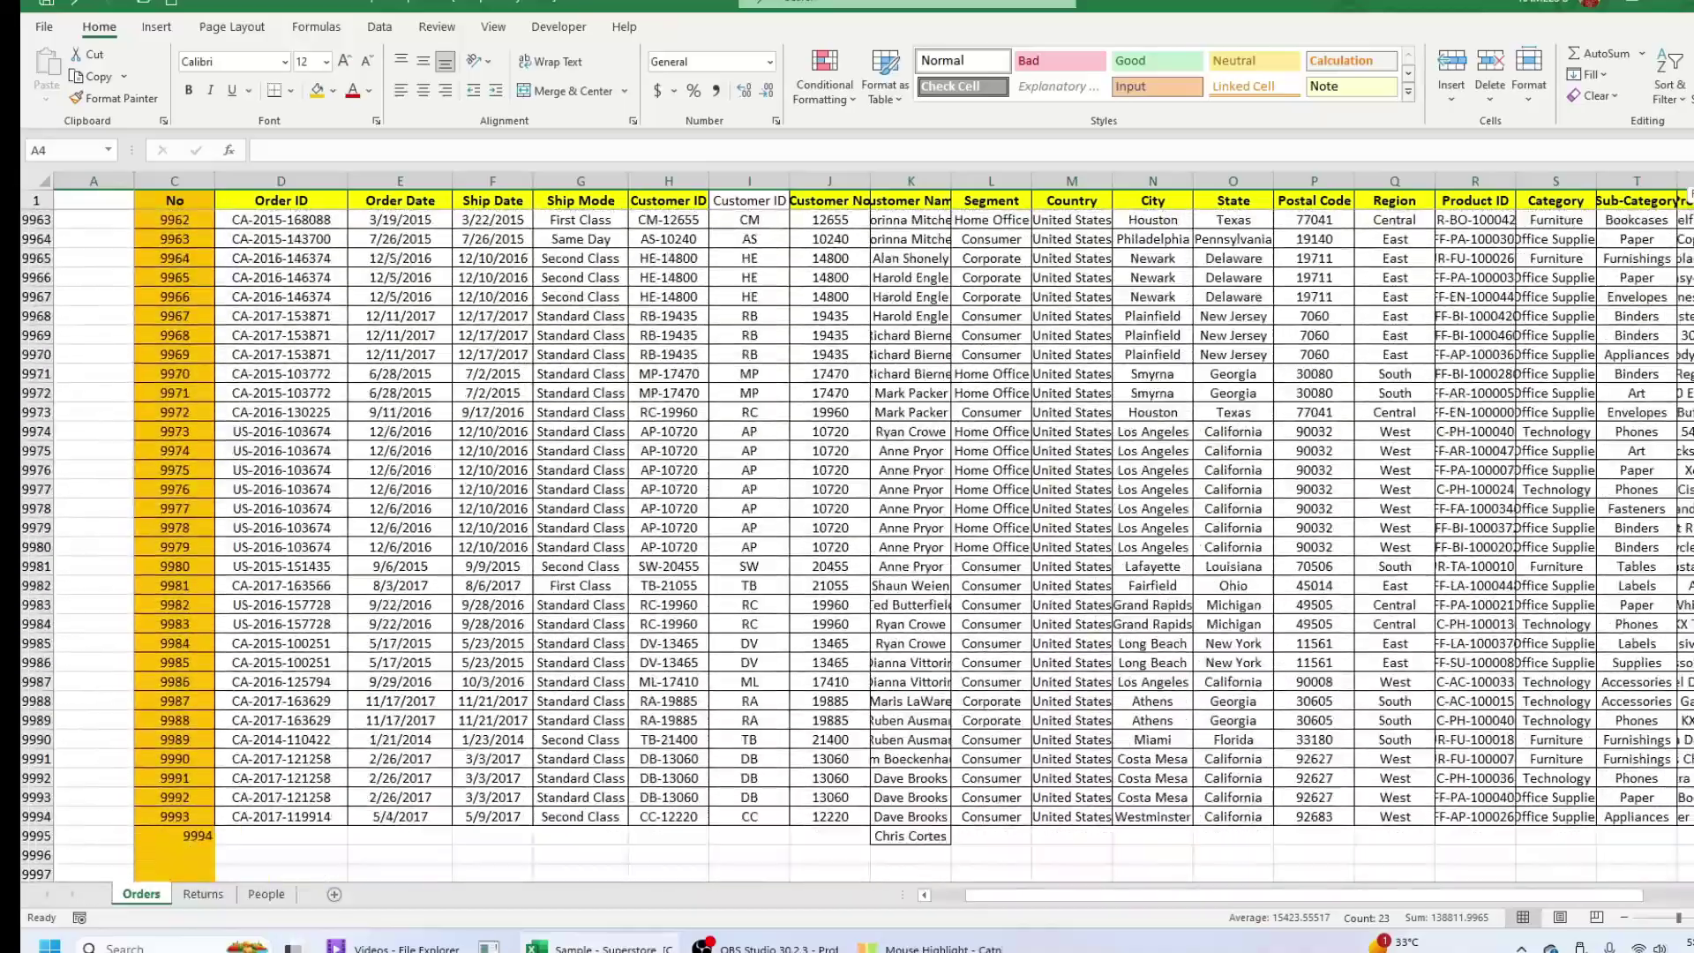
pyautogui.click(194, 837)
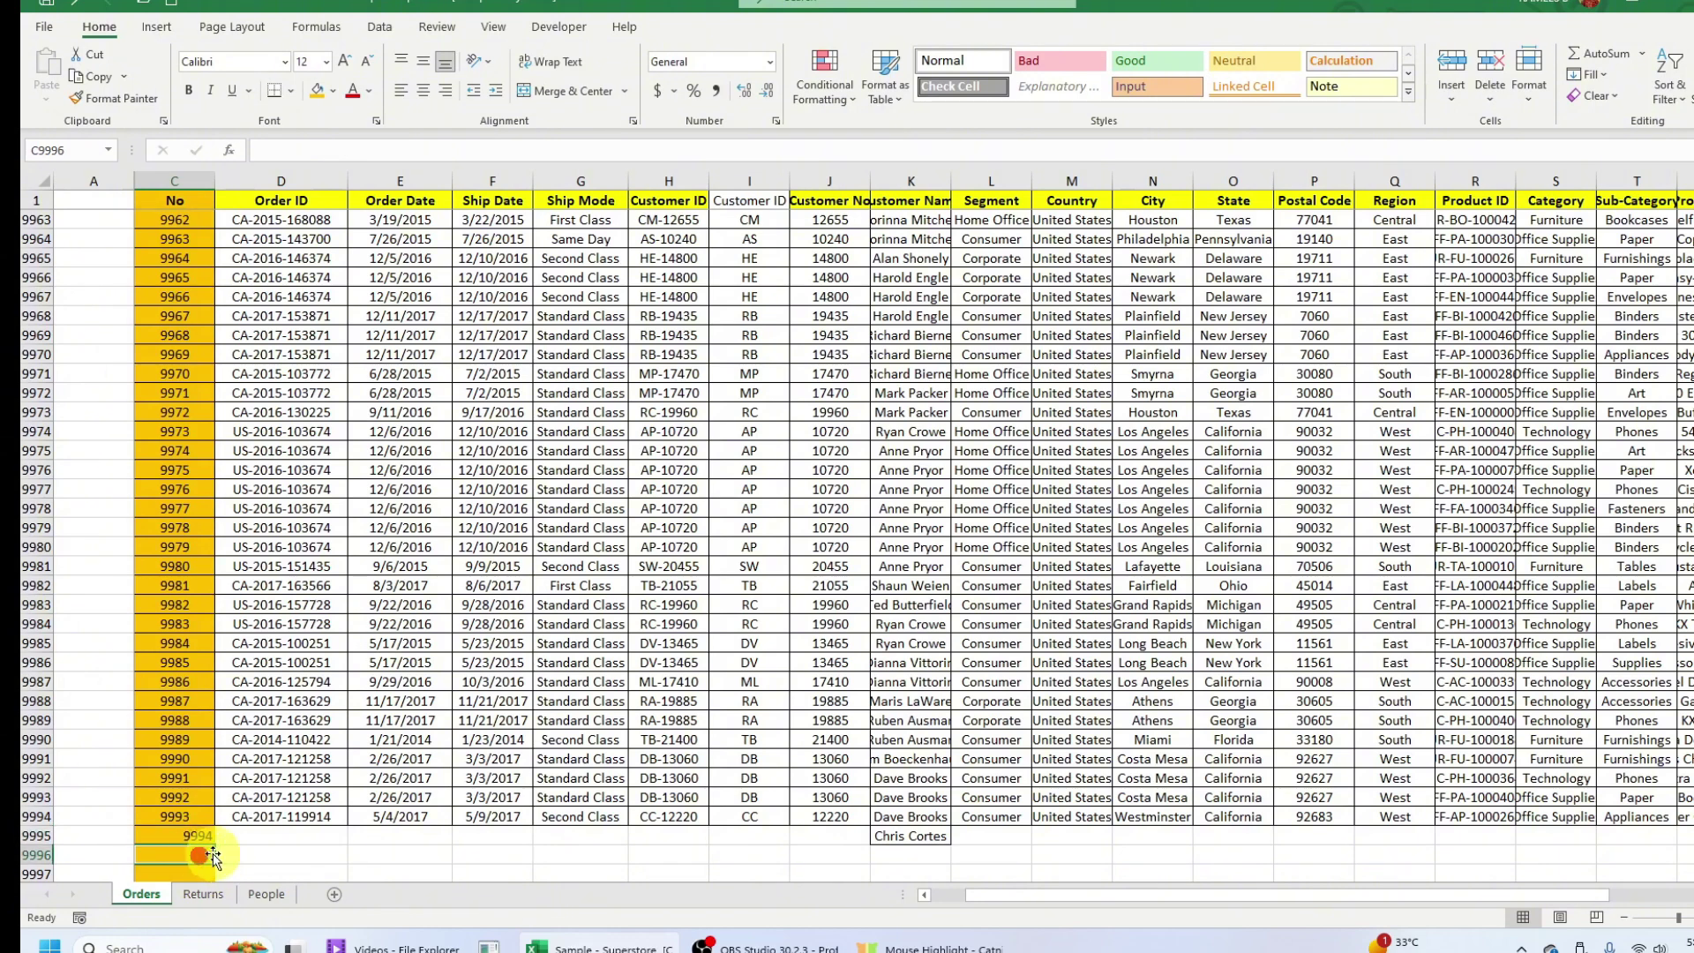
# Step: Enter frf in D9996, below the last record in the Order ID column
pyautogui.click(236, 851)
pyautogui.write('frf')
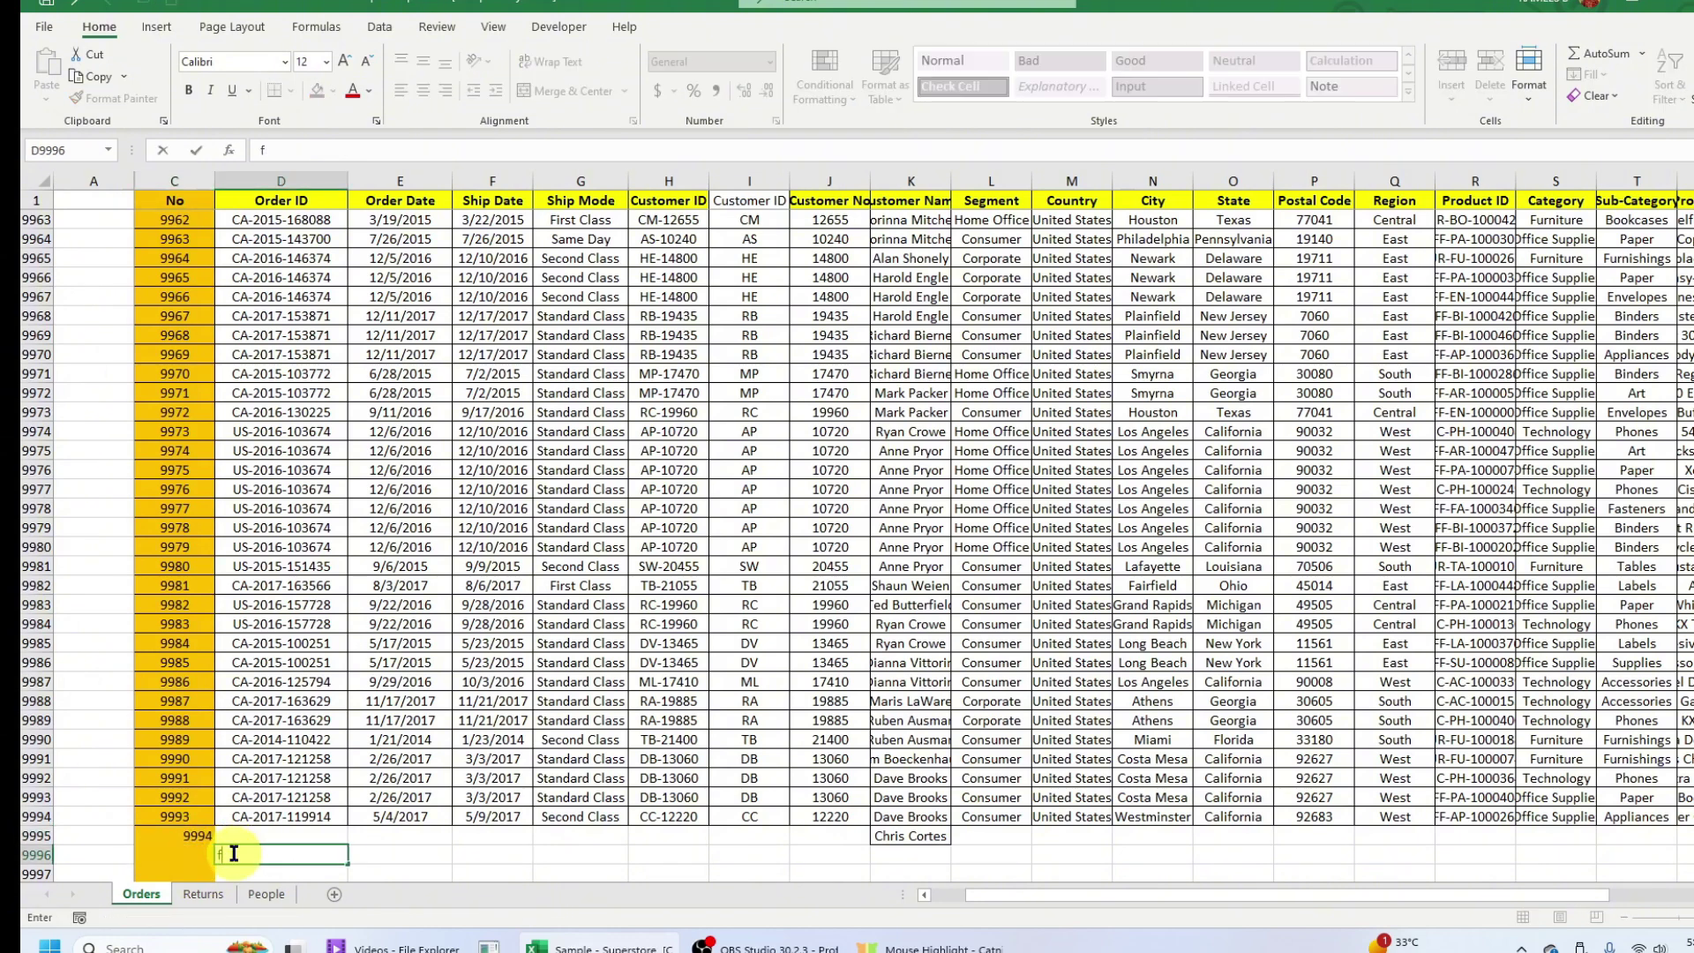
pyautogui.click(191, 854)
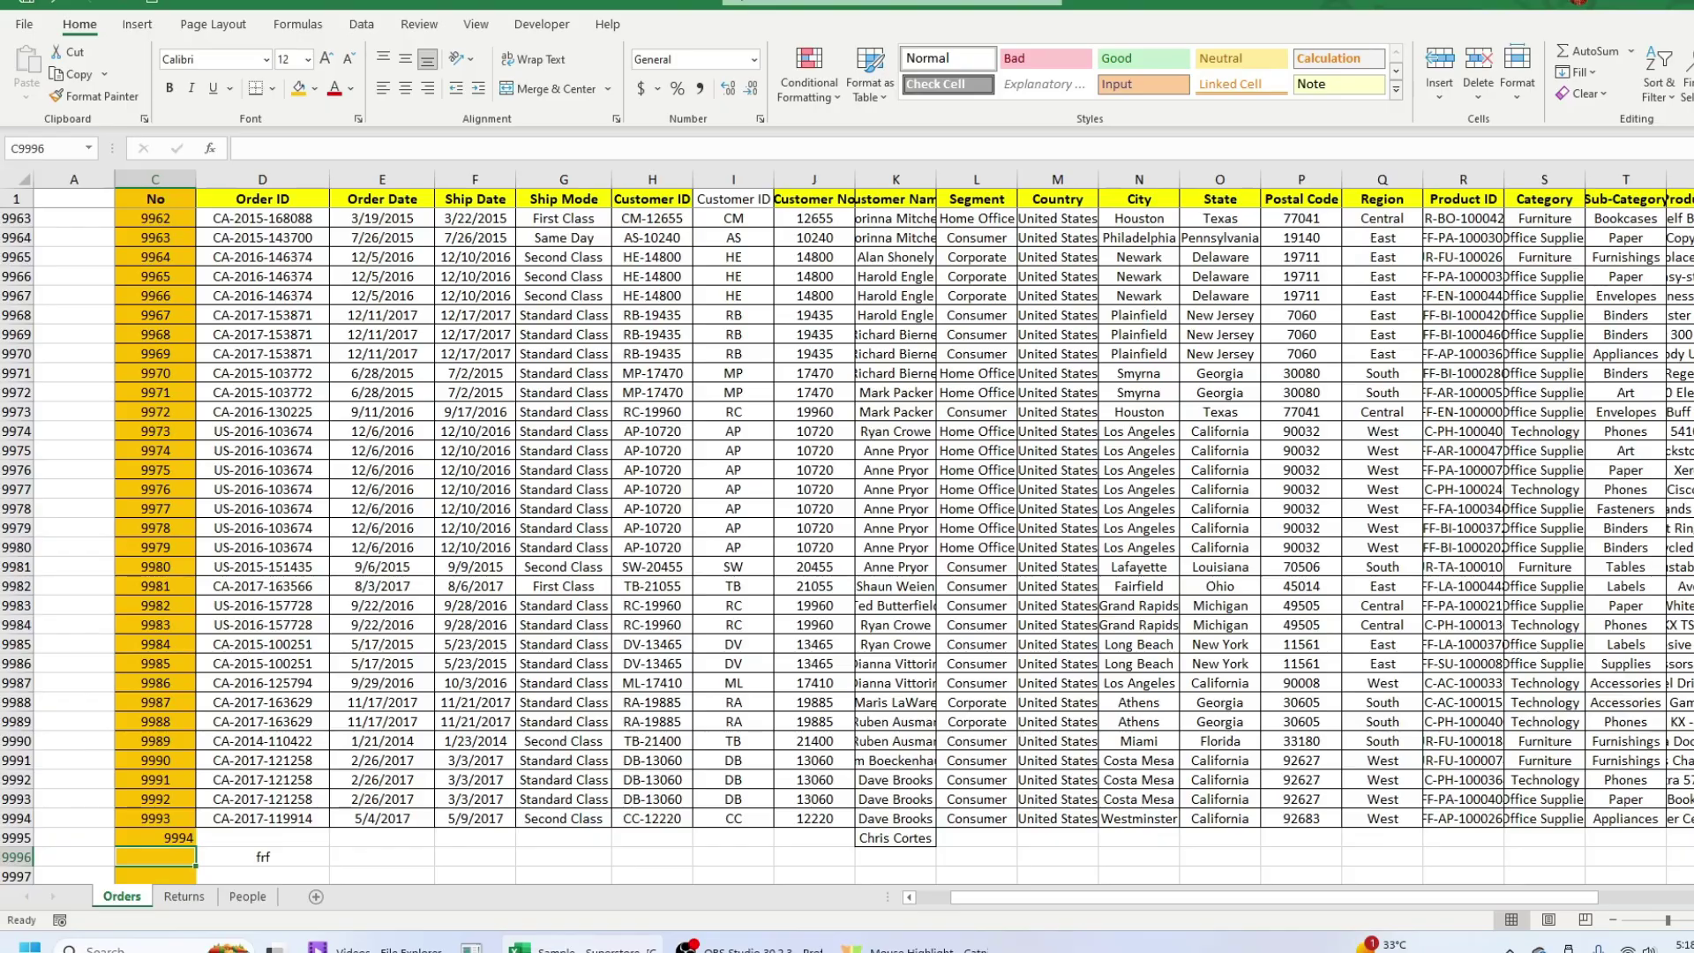
# Step: Change the formula in C2 to =SEQUENCE(9995) and check the numbering further down the No column
pyautogui.scroll(20, 136, 223)
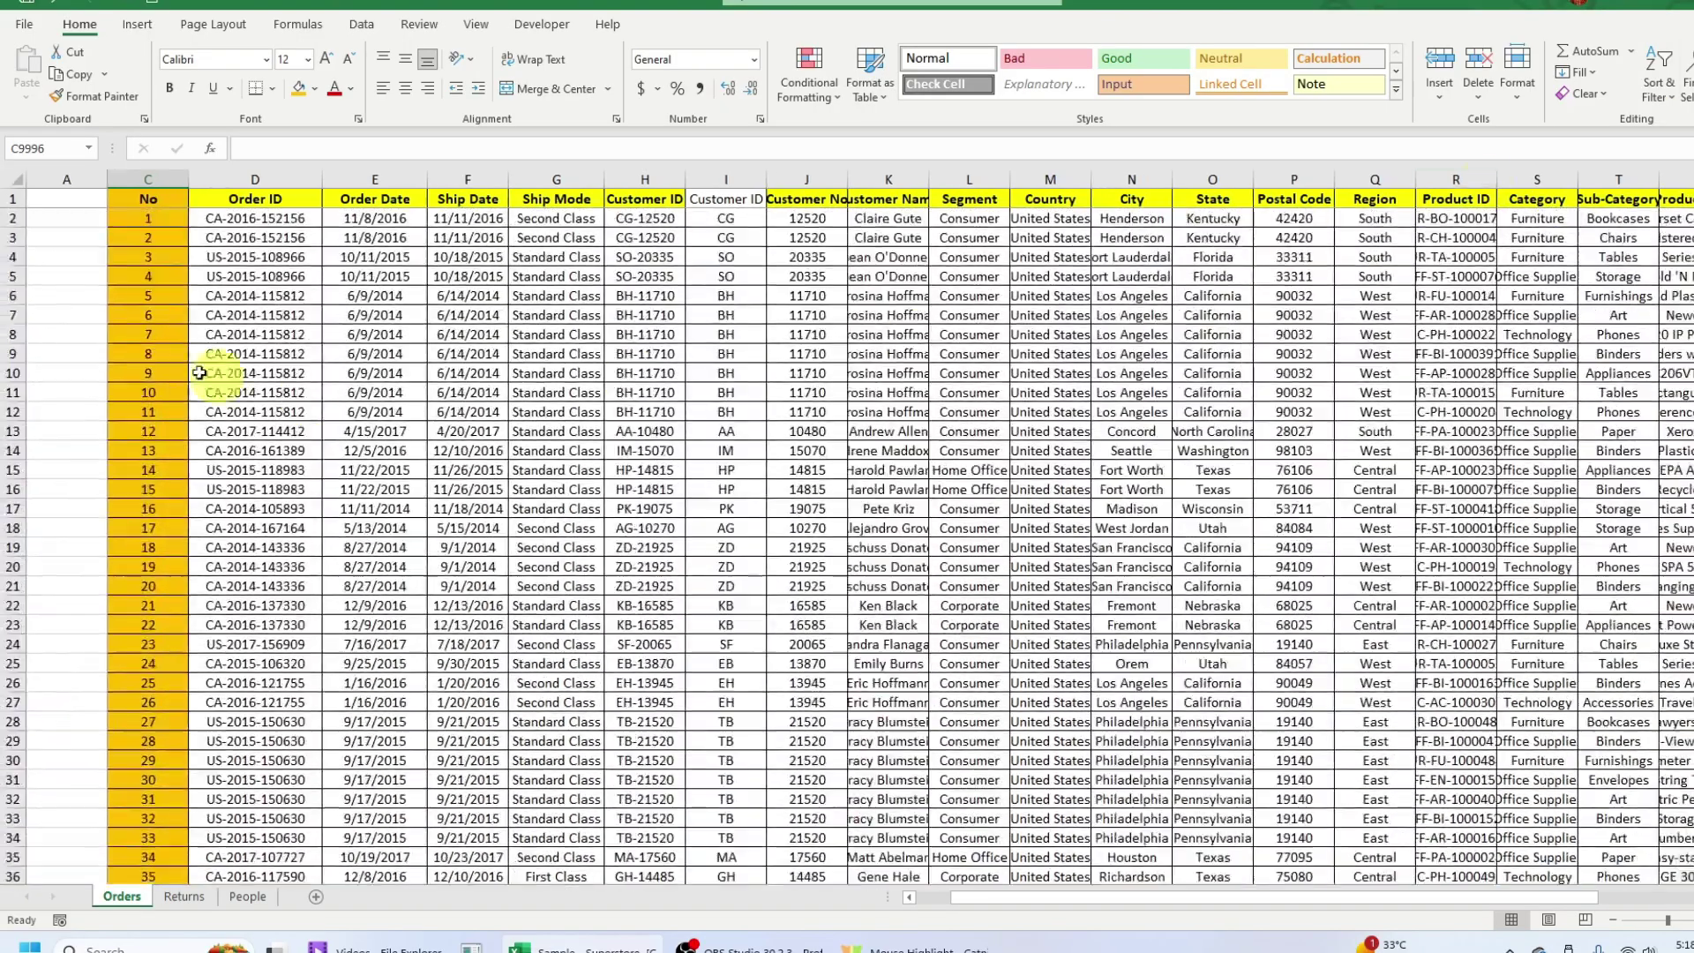
pyautogui.doubleClick(136, 223)
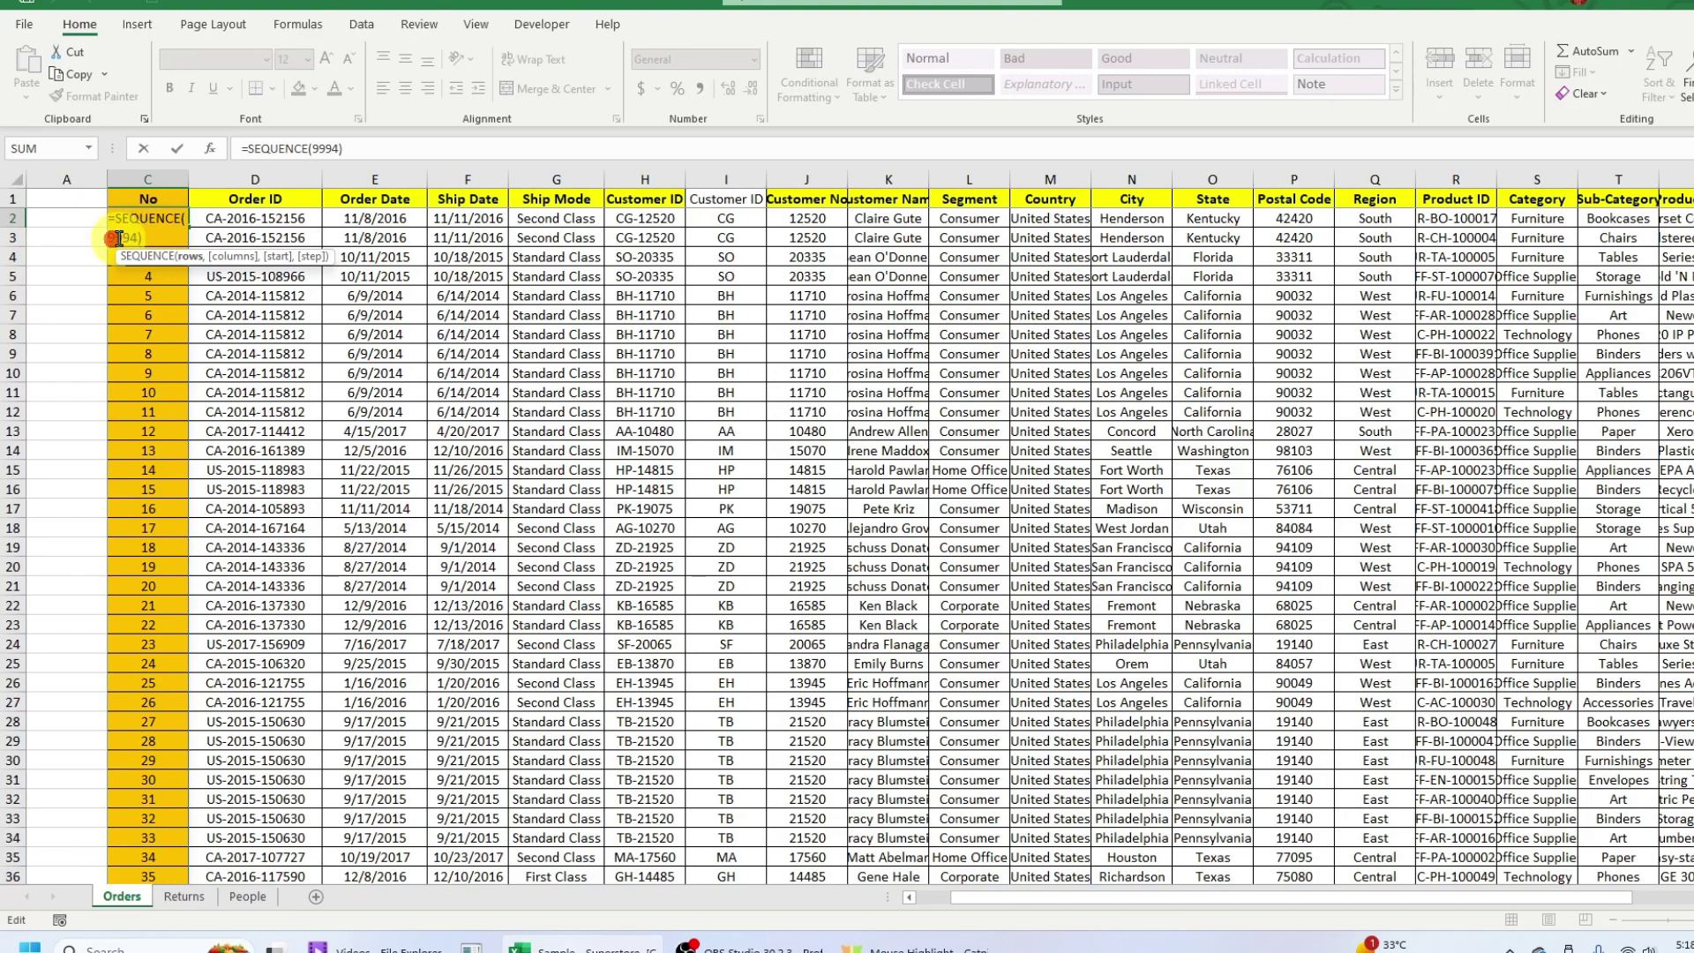
pyautogui.click(136, 236)
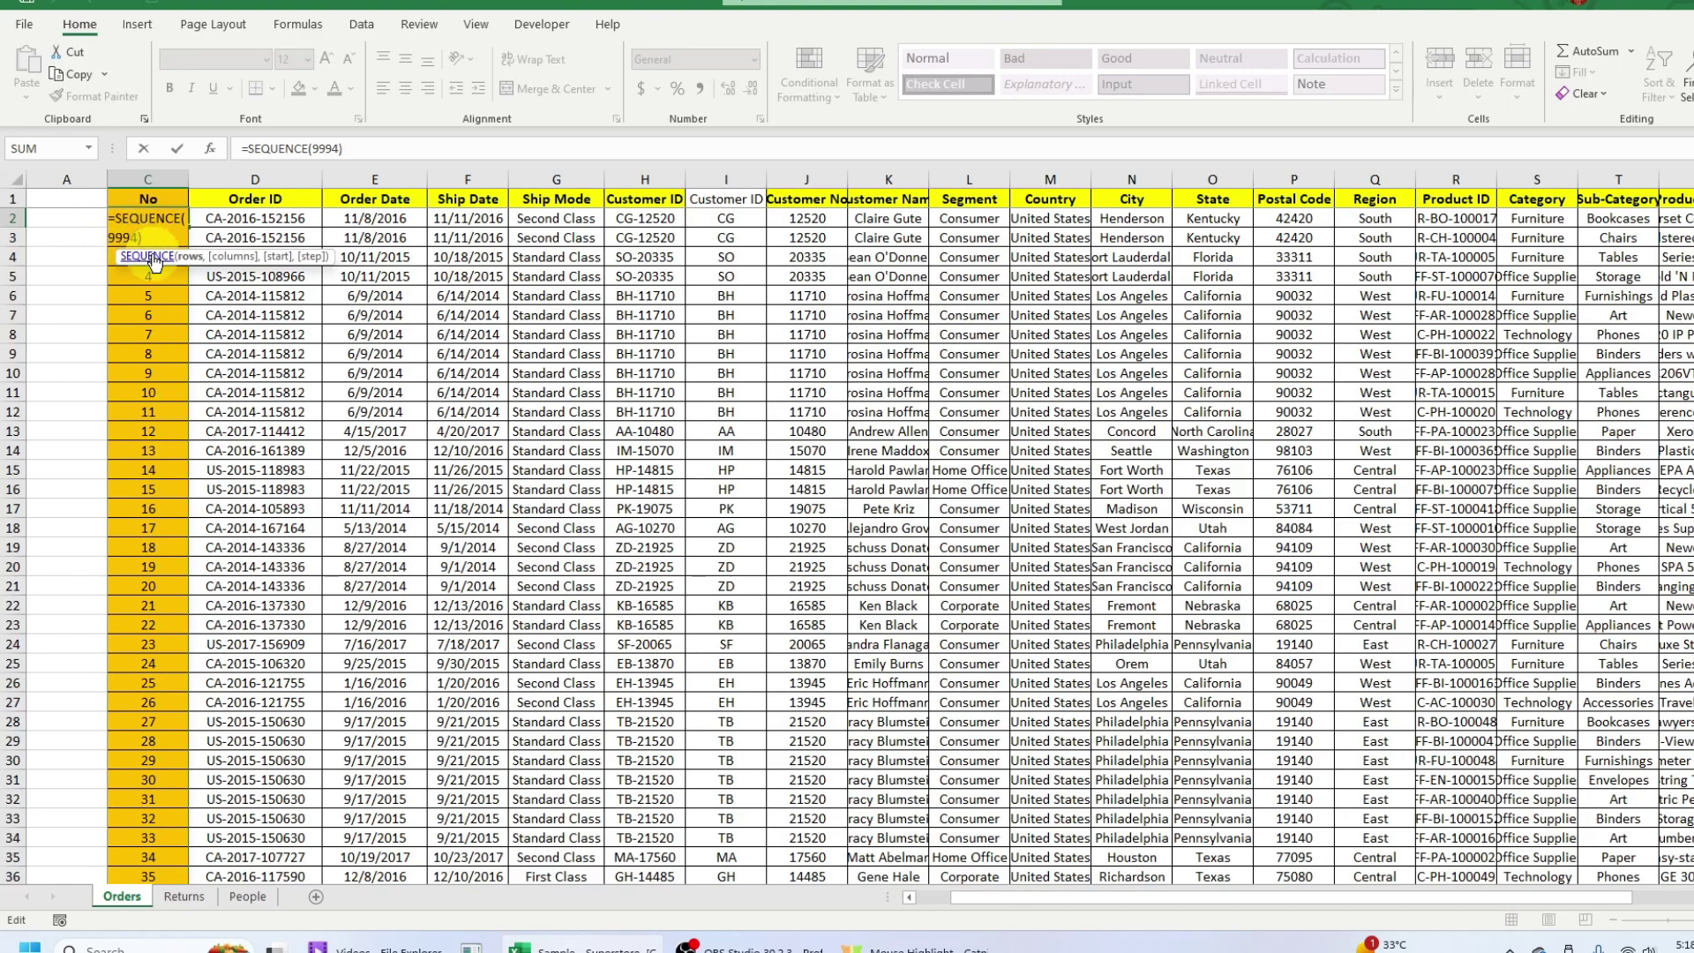
pyautogui.press('Return')
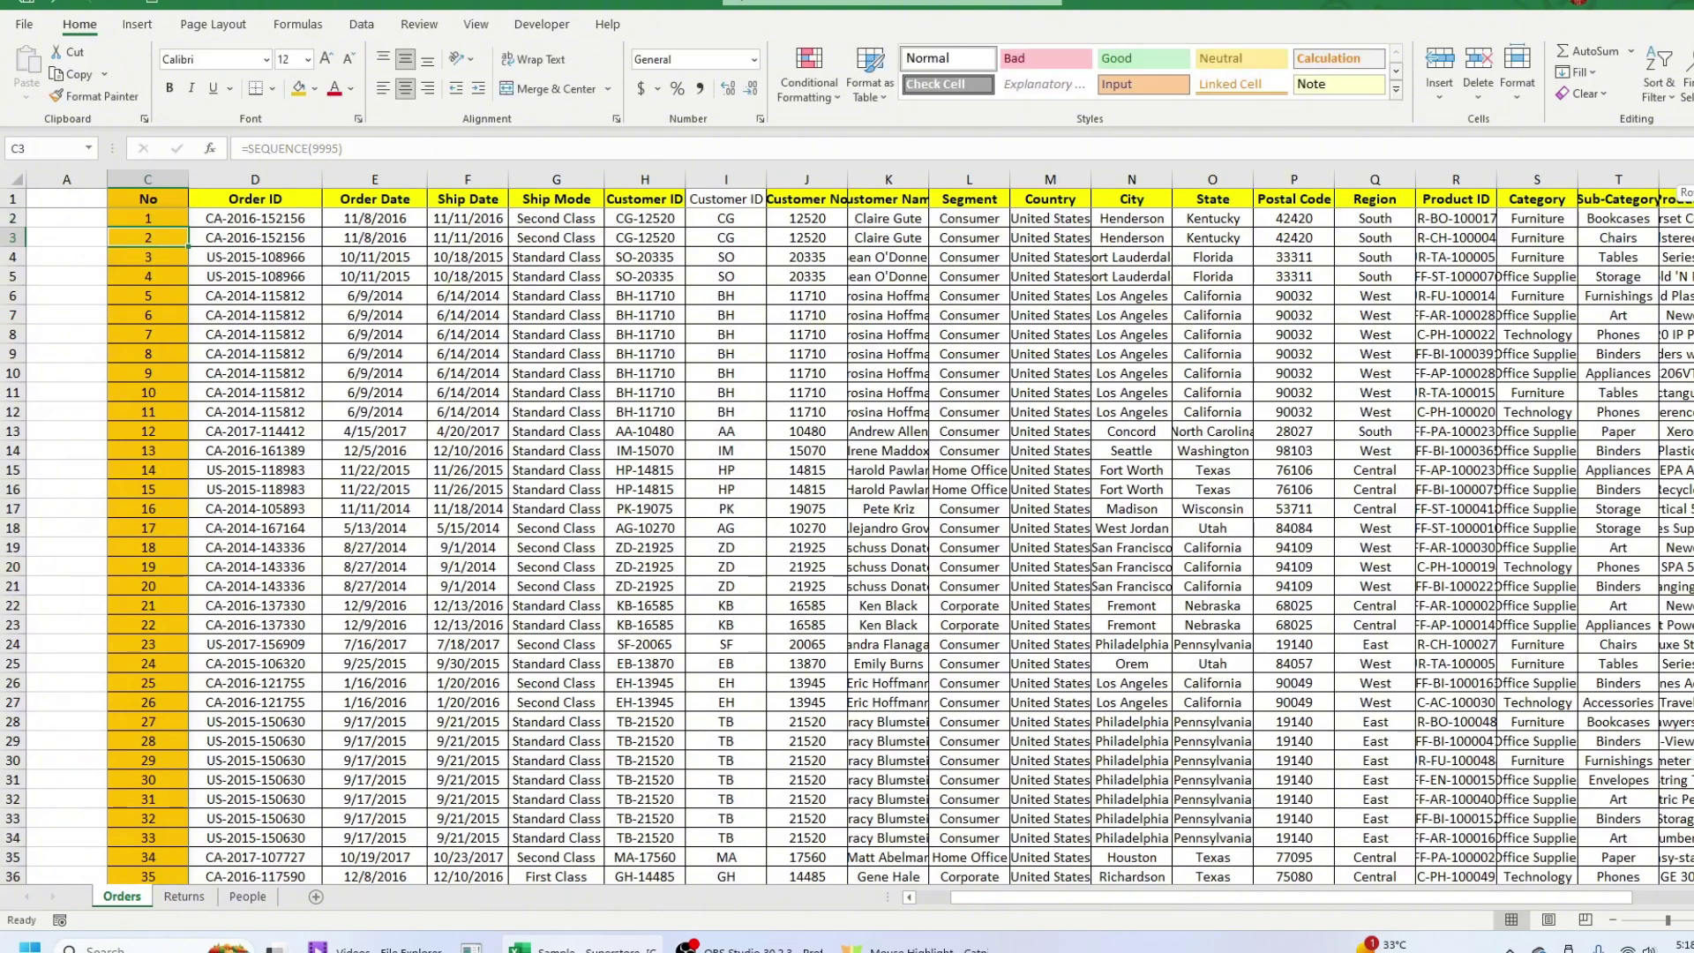
pyautogui.scroll(-20, 847, 529)
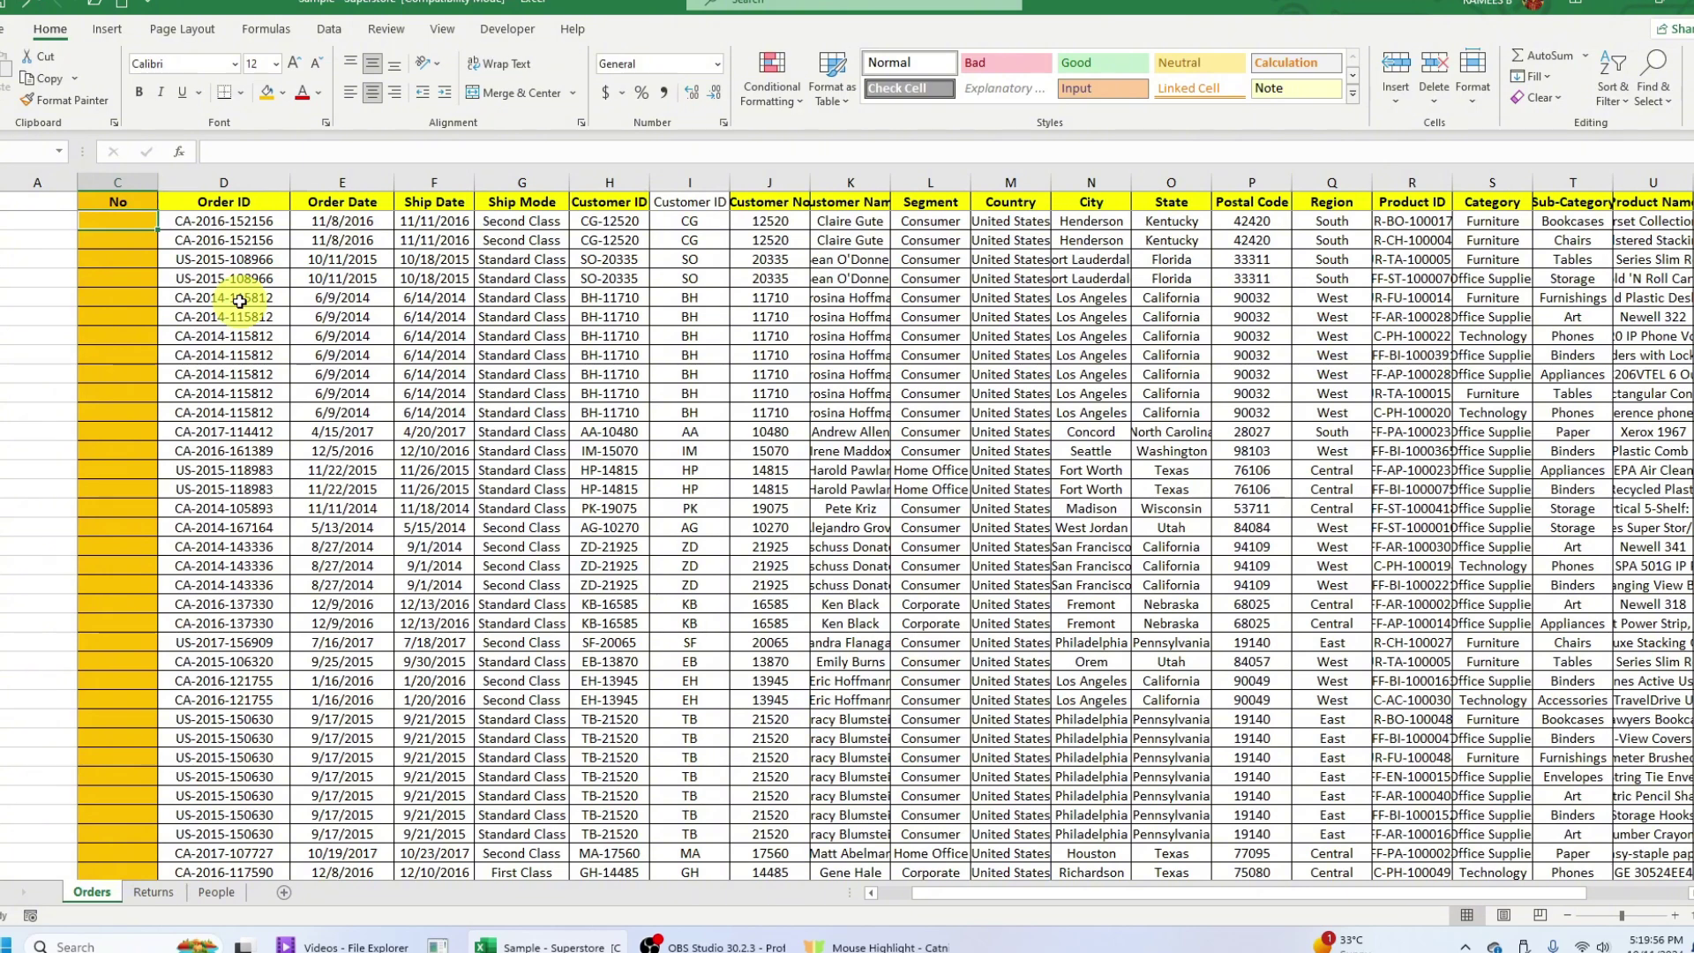
# Step: Enter =ROW()-1 in C2 of the emptied No column
pyautogui.write('=ro')
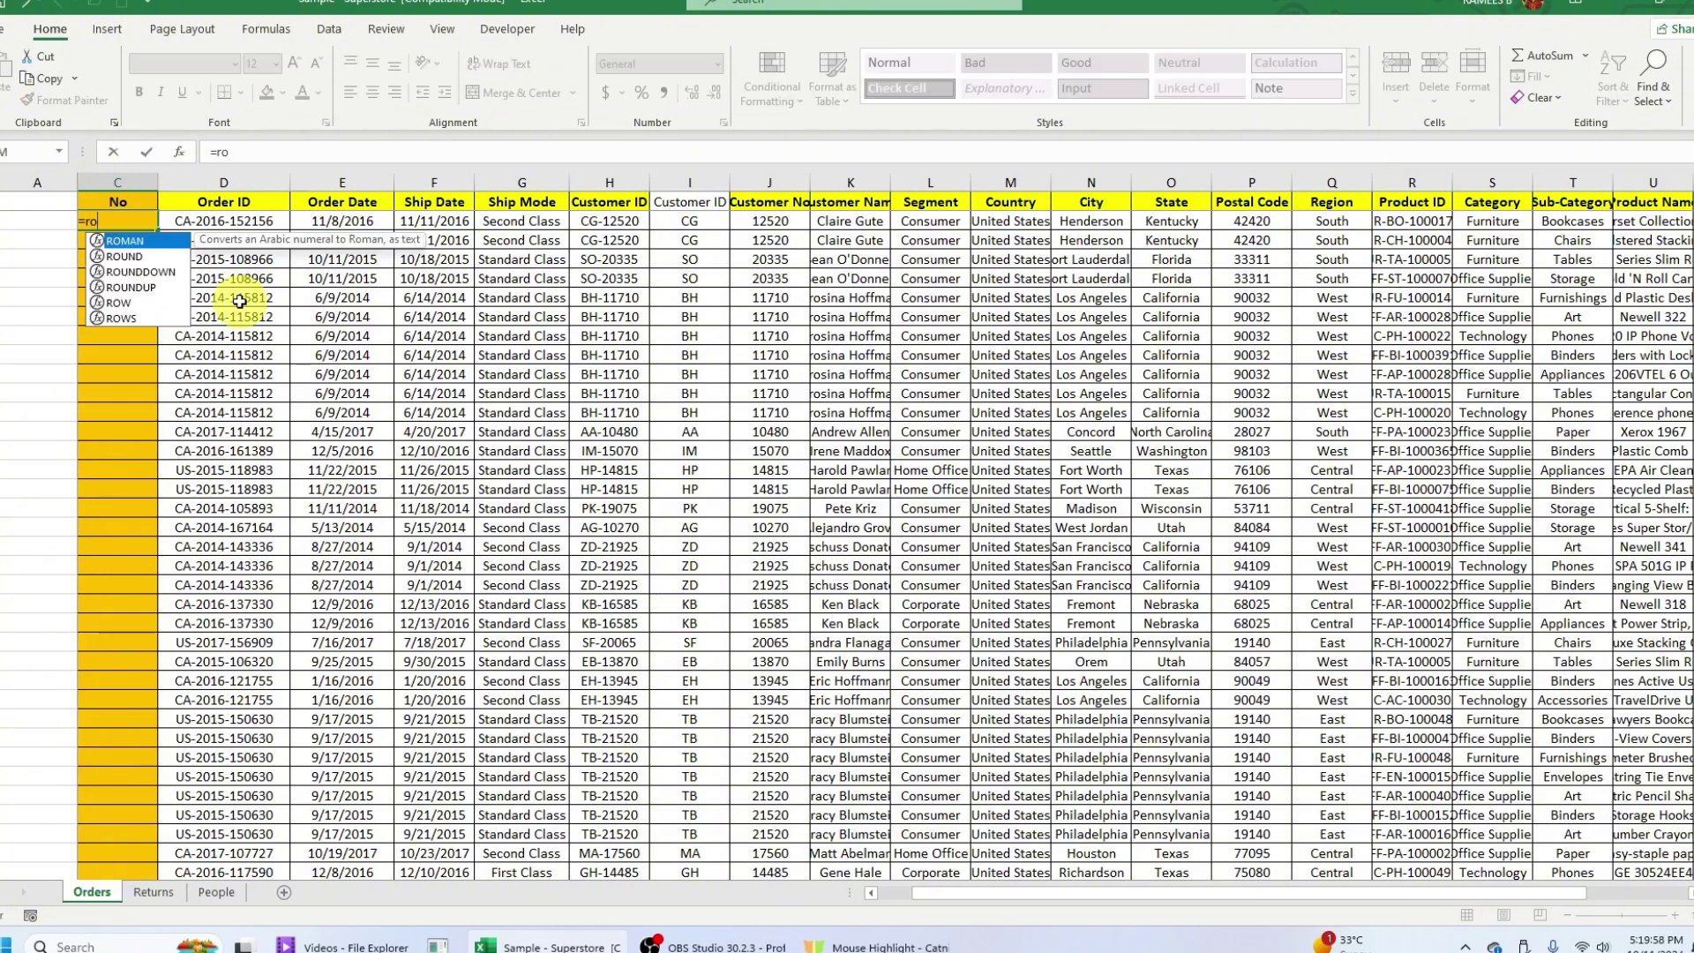
pyautogui.write('w(')
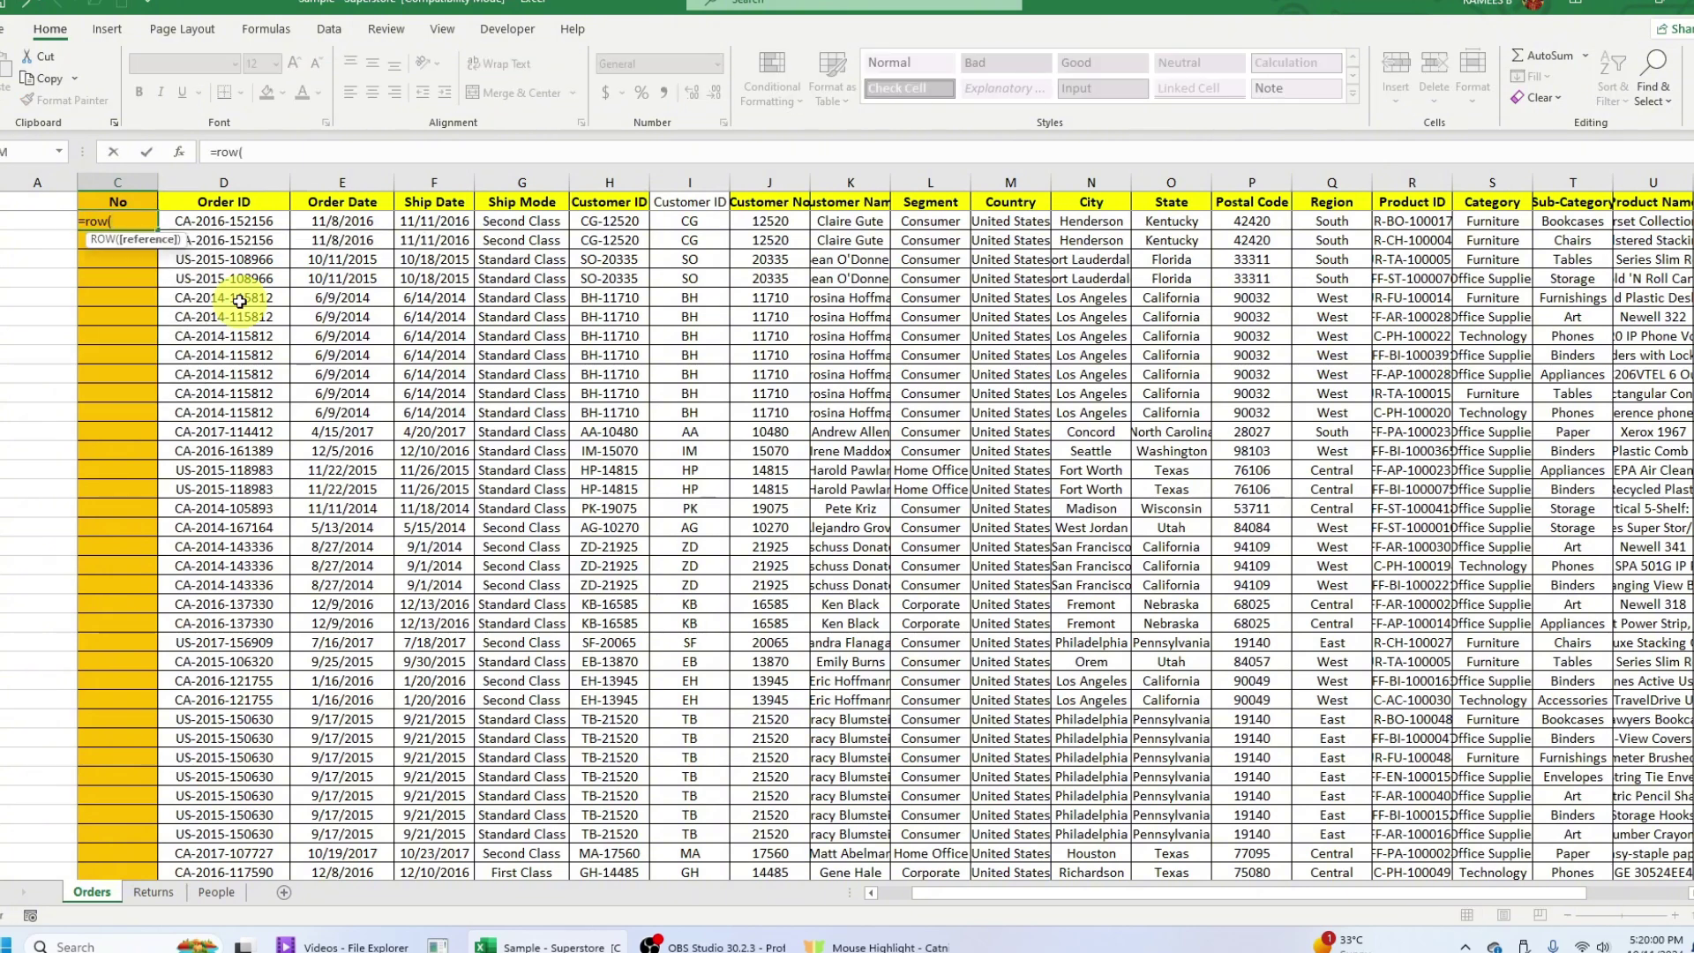
pyautogui.write(')-1')
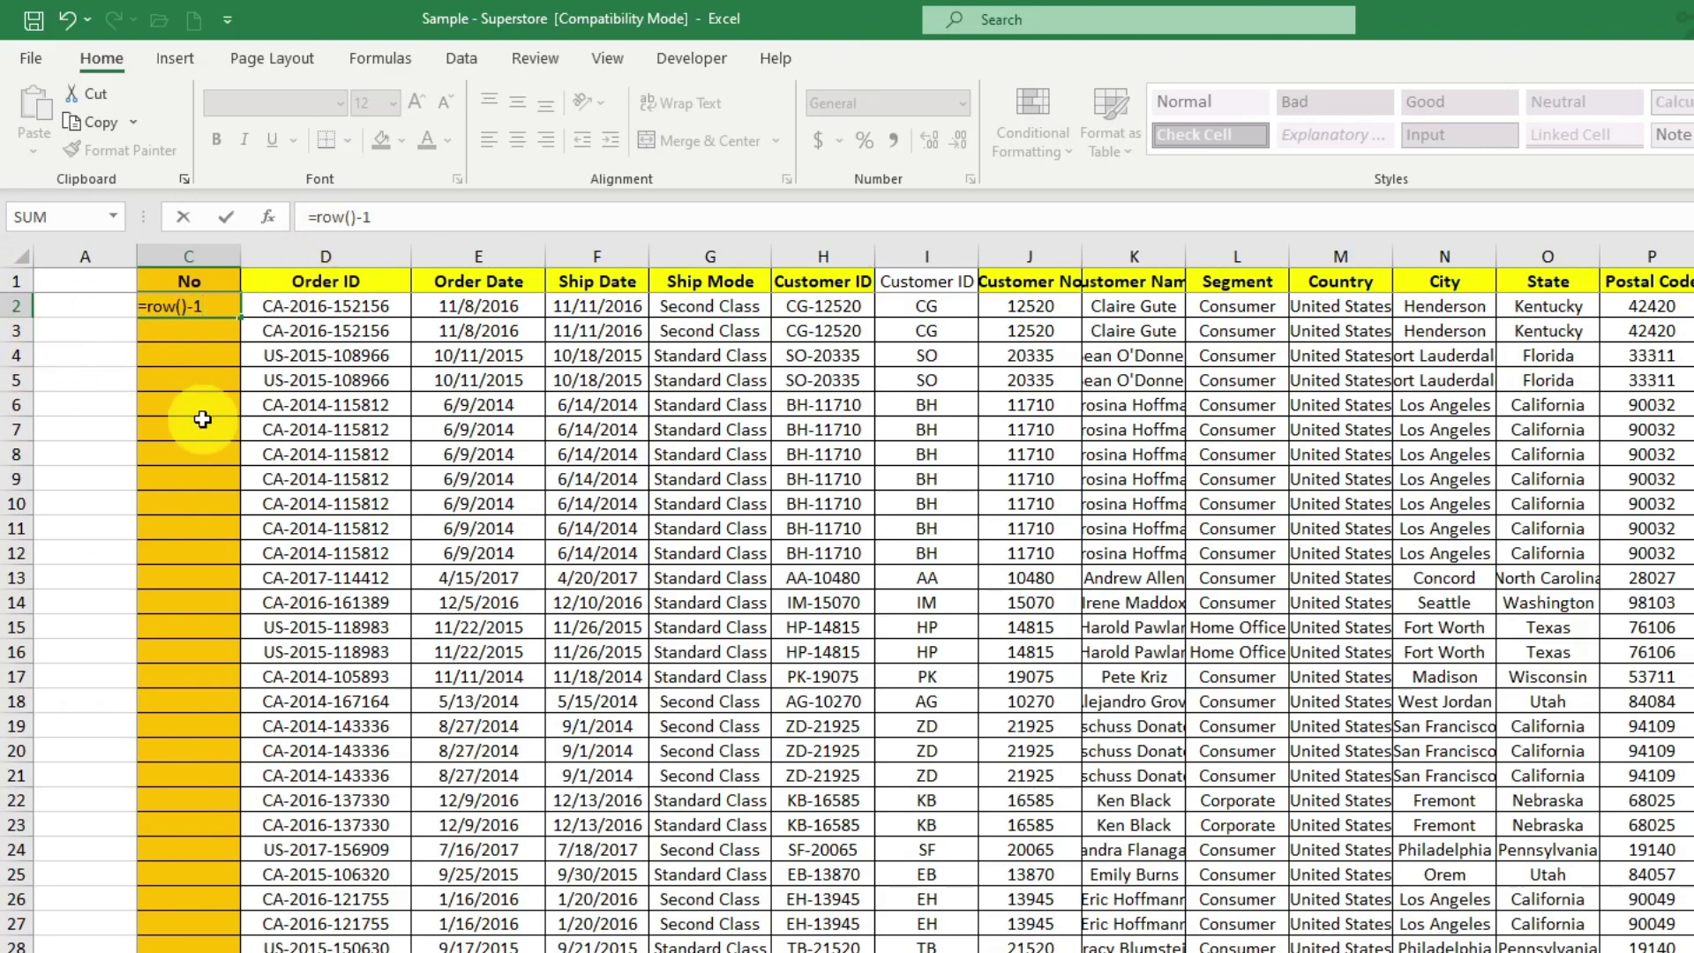
pyautogui.press('Return')
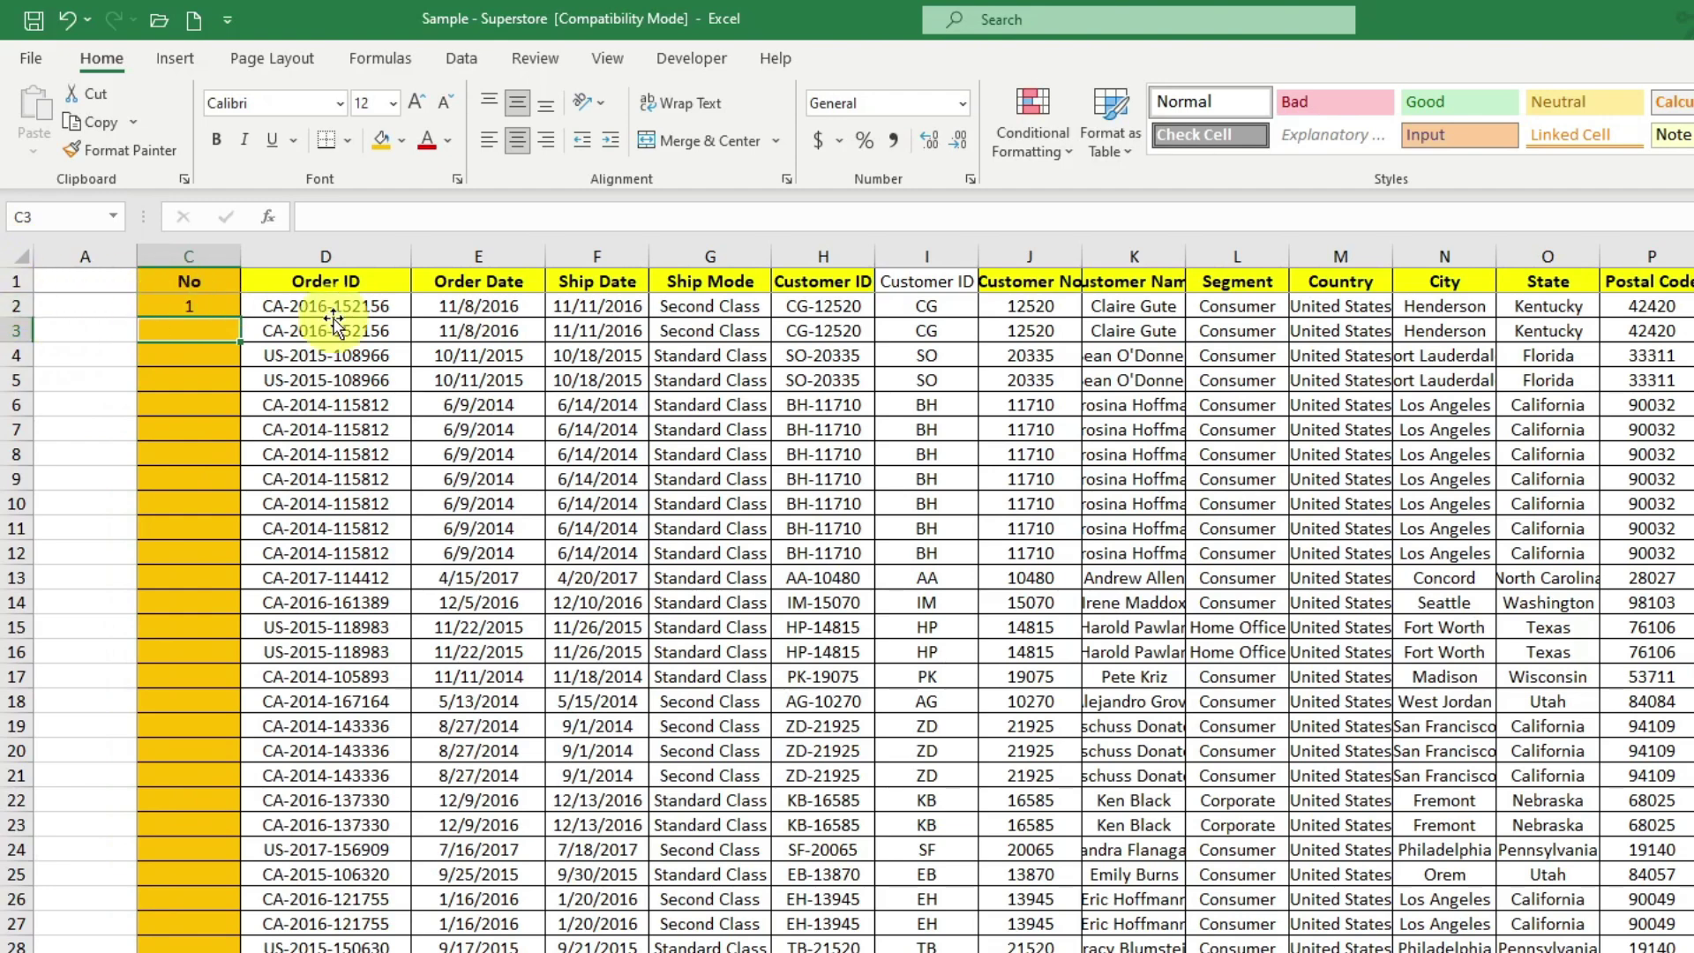
# Step: Try the formula =ROW()-2 in C2 instead
pyautogui.click(203, 304)
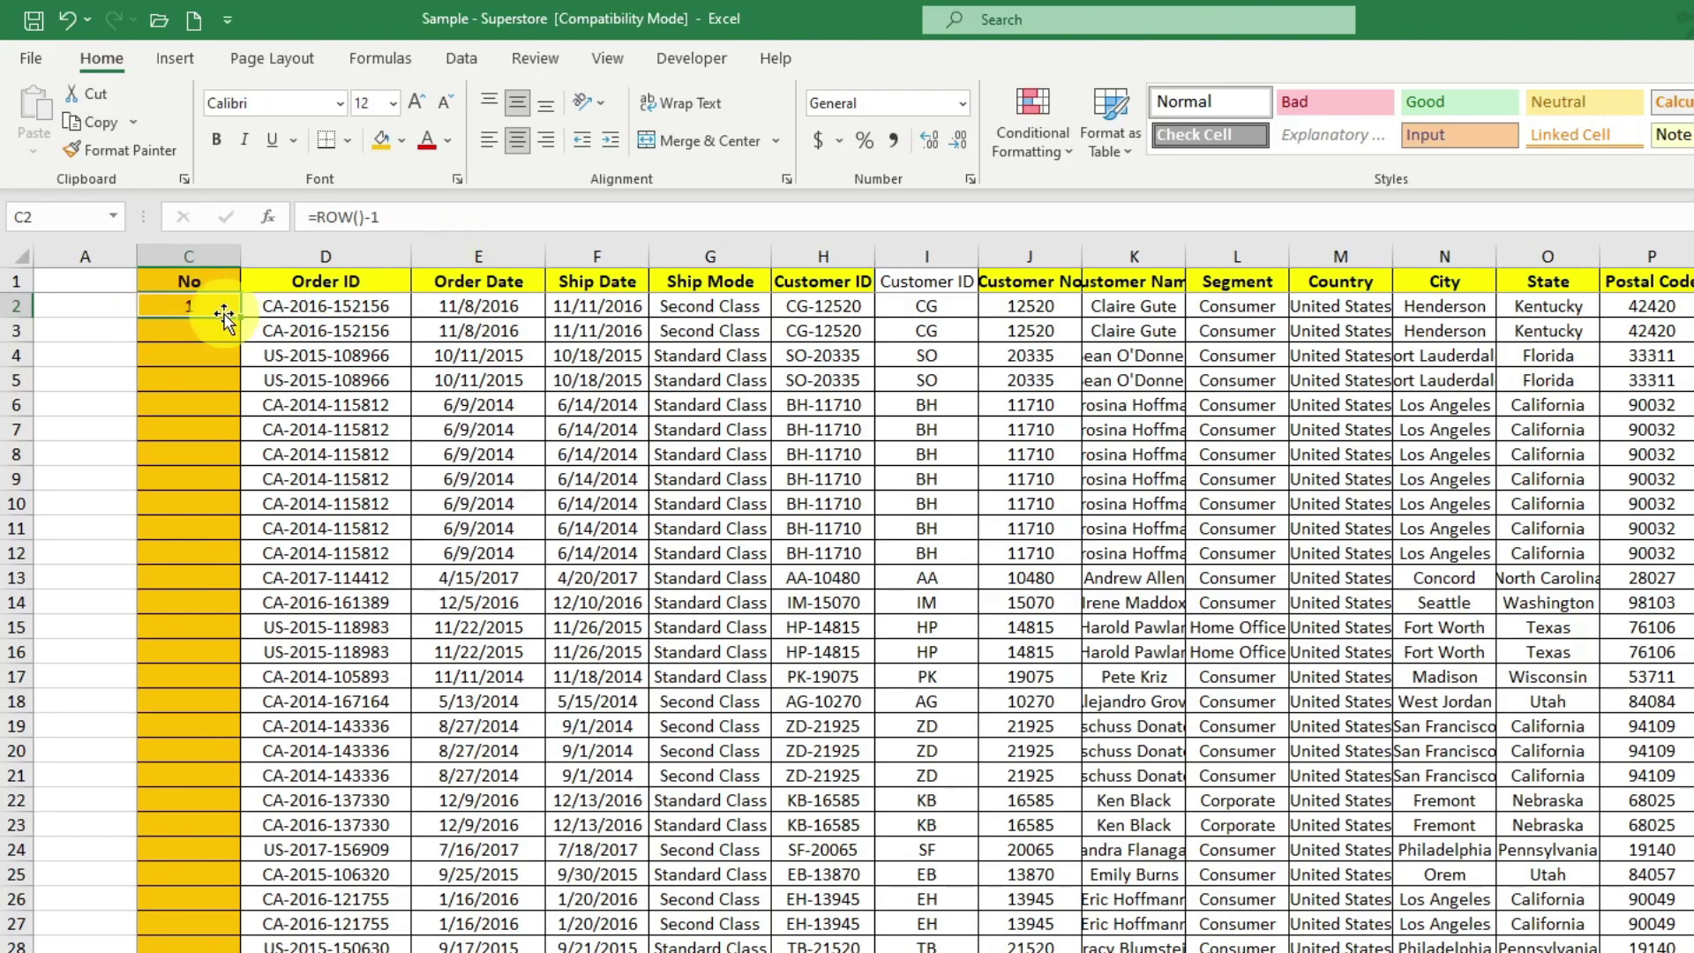
pyautogui.click(404, 218)
pyautogui.press('BackSpace')
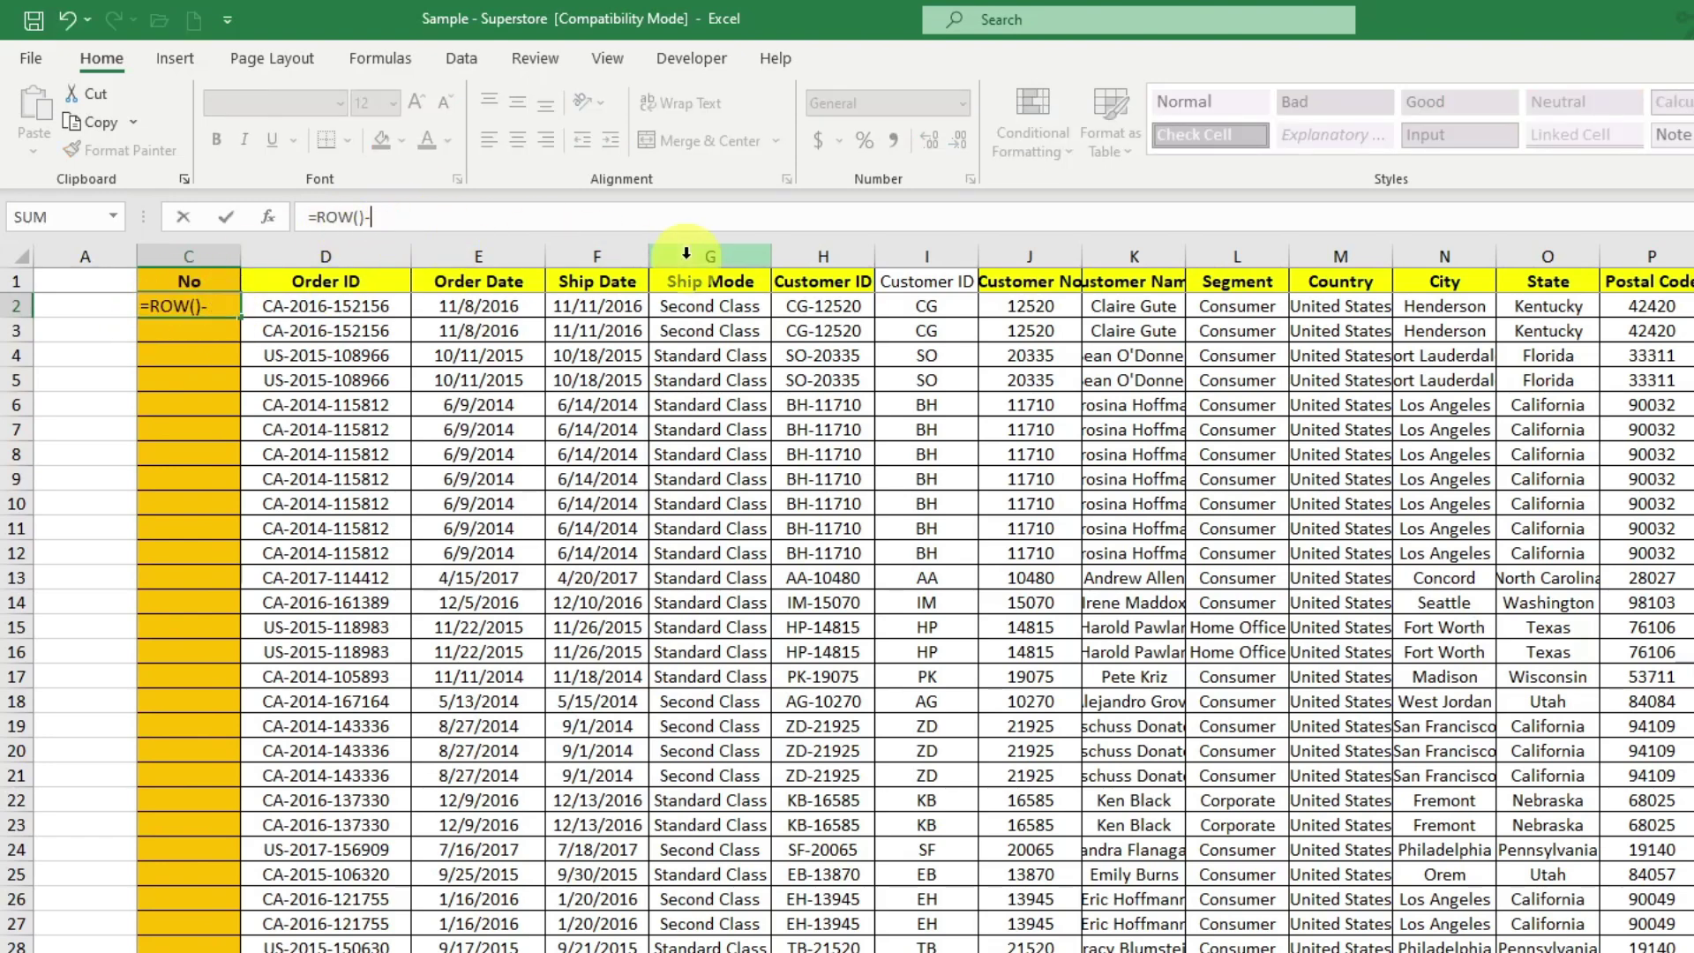
pyautogui.press('Return')
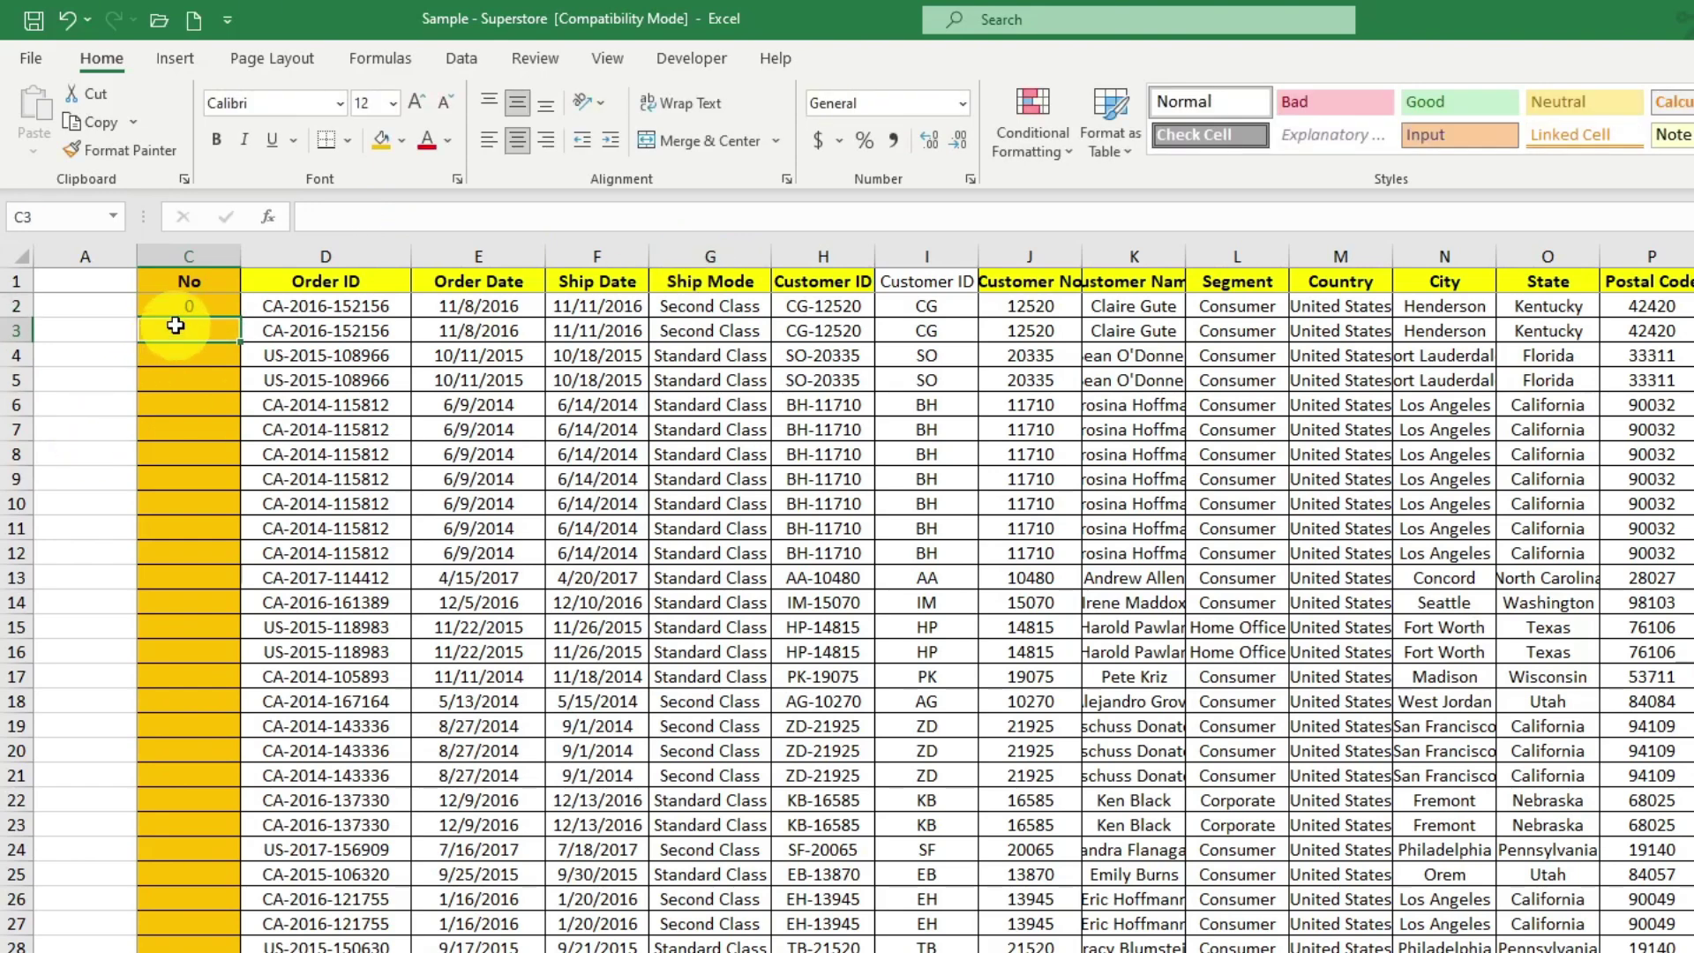
# Step: Restore the formula in C2 to =ROW()-1
pyautogui.click(217, 304)
pyautogui.click(391, 218)
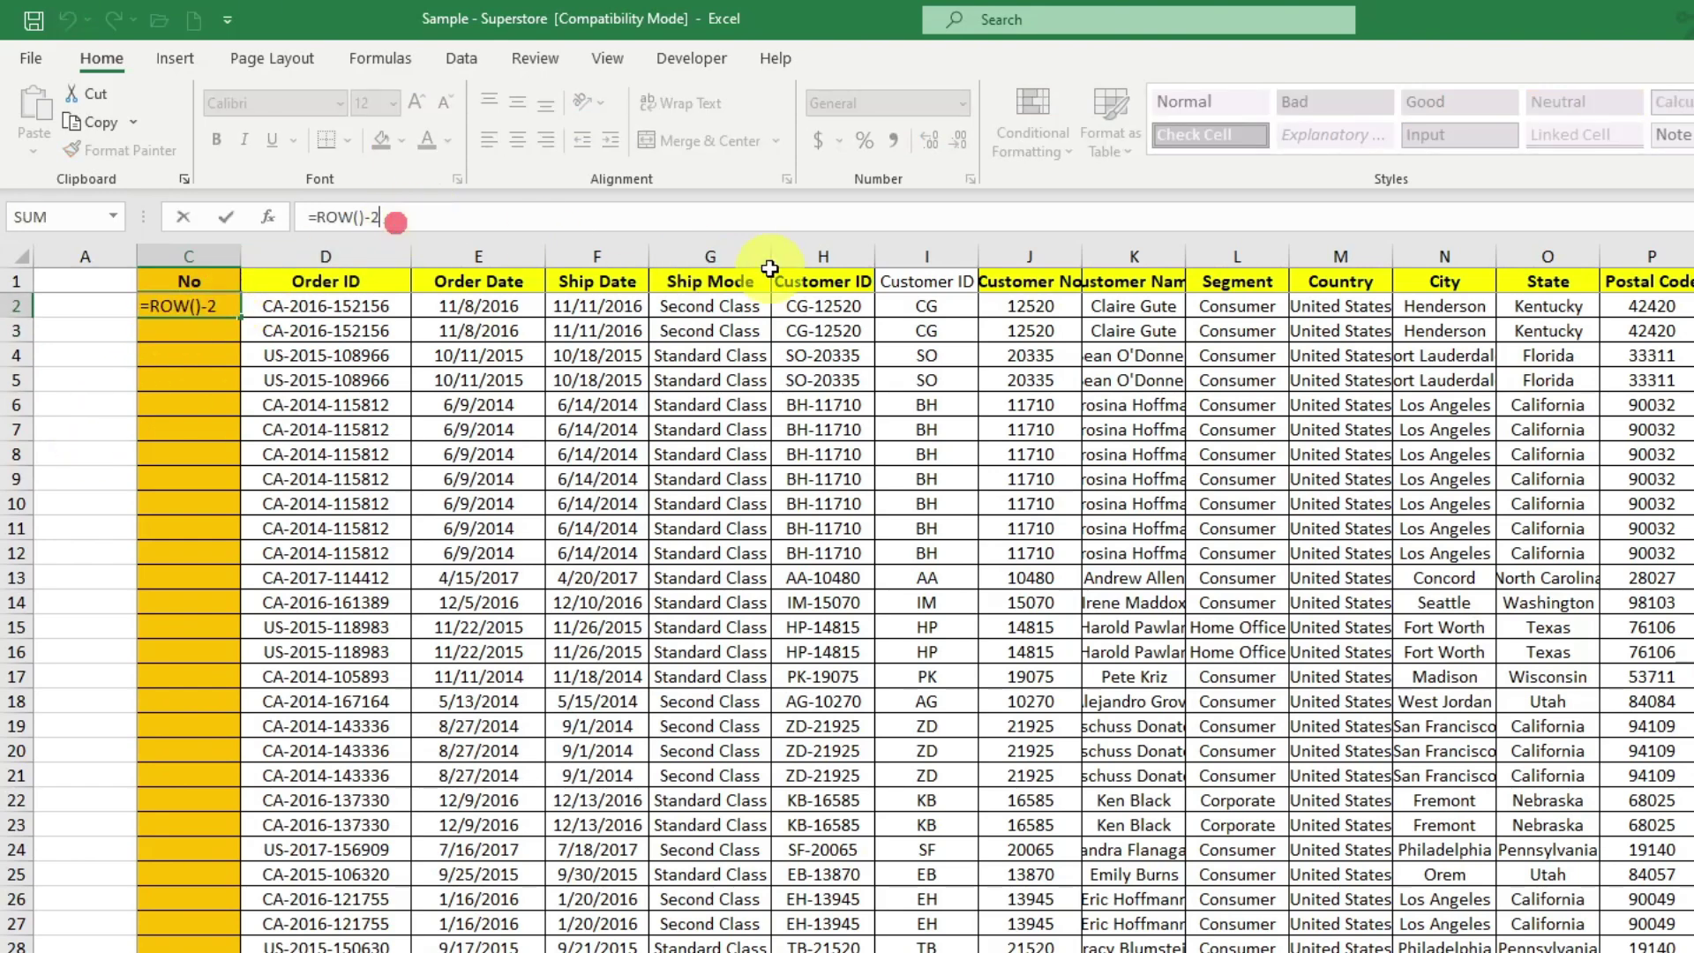
pyautogui.press('BackSpace')
pyautogui.press('Return')
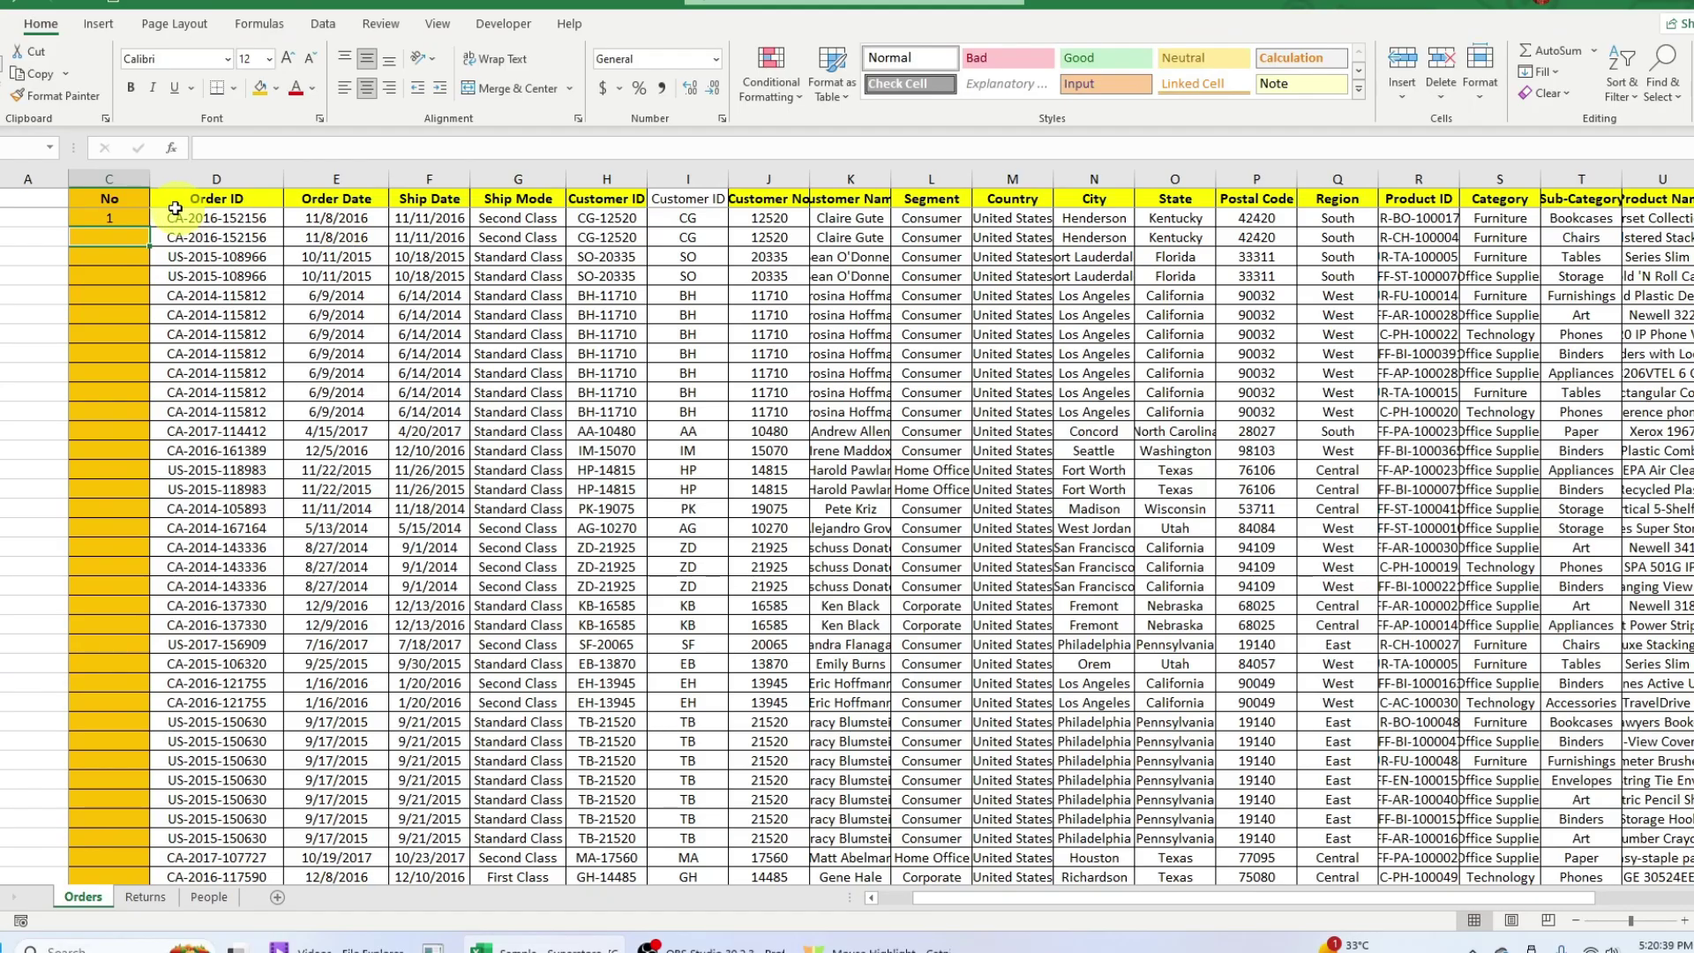
# Step: Fill the C2 formula down the whole No column and check it at the last record
pyautogui.click(137, 217)
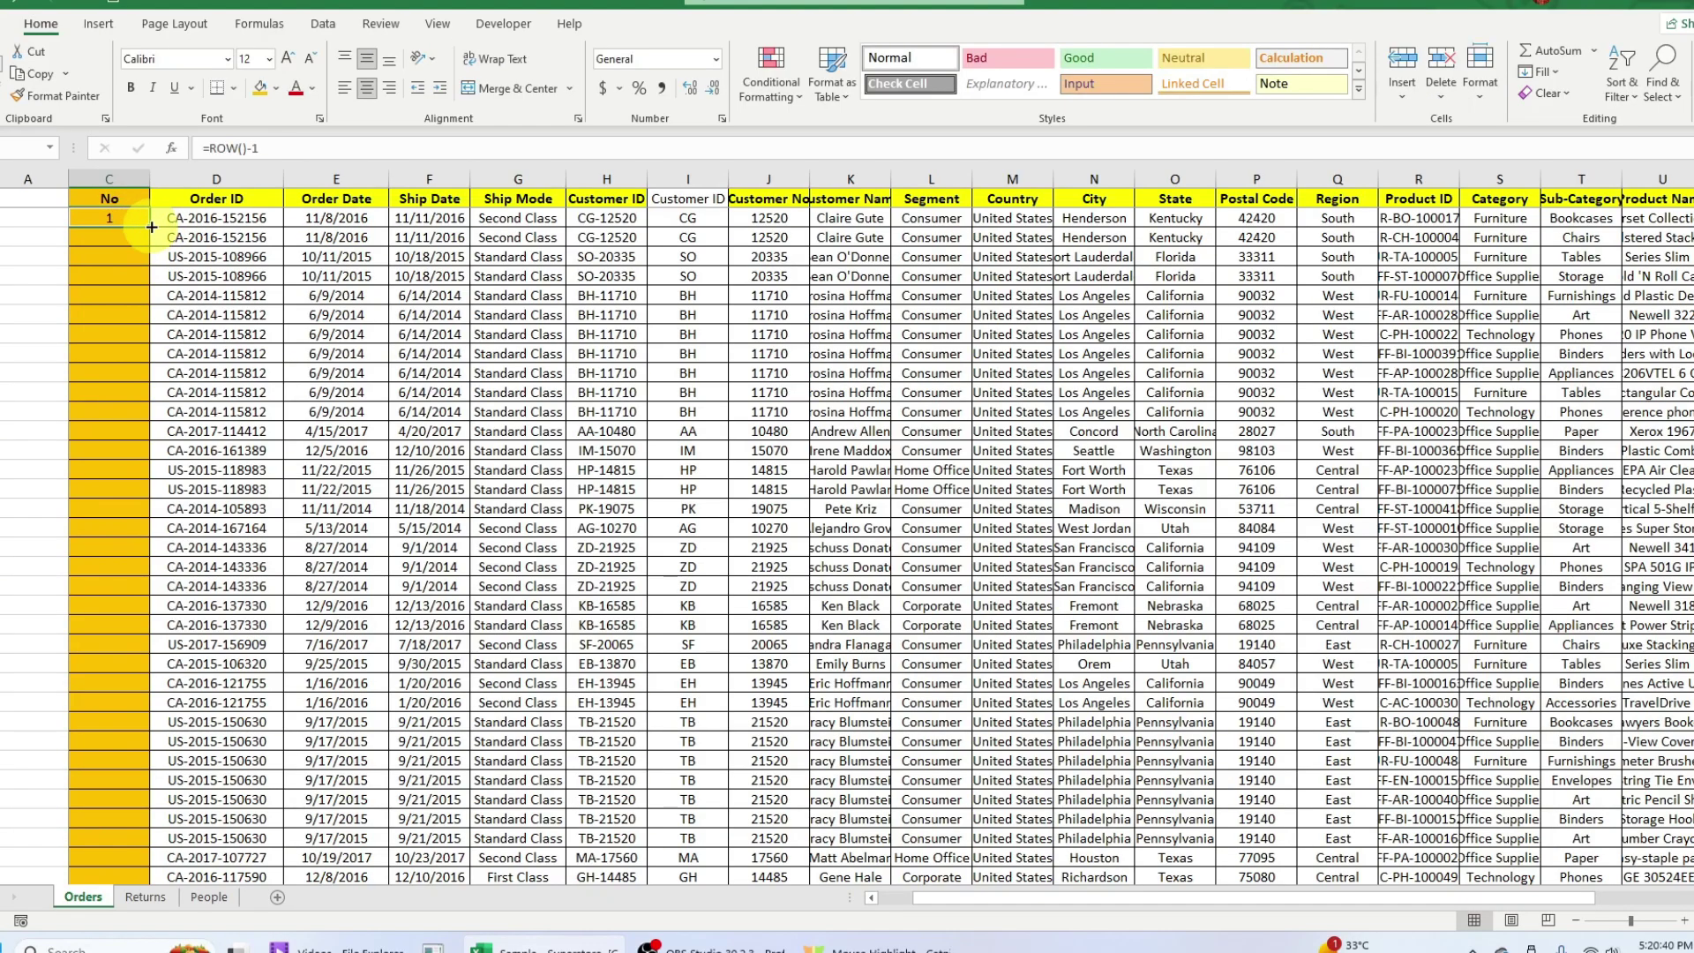
pyautogui.doubleClick(150, 227)
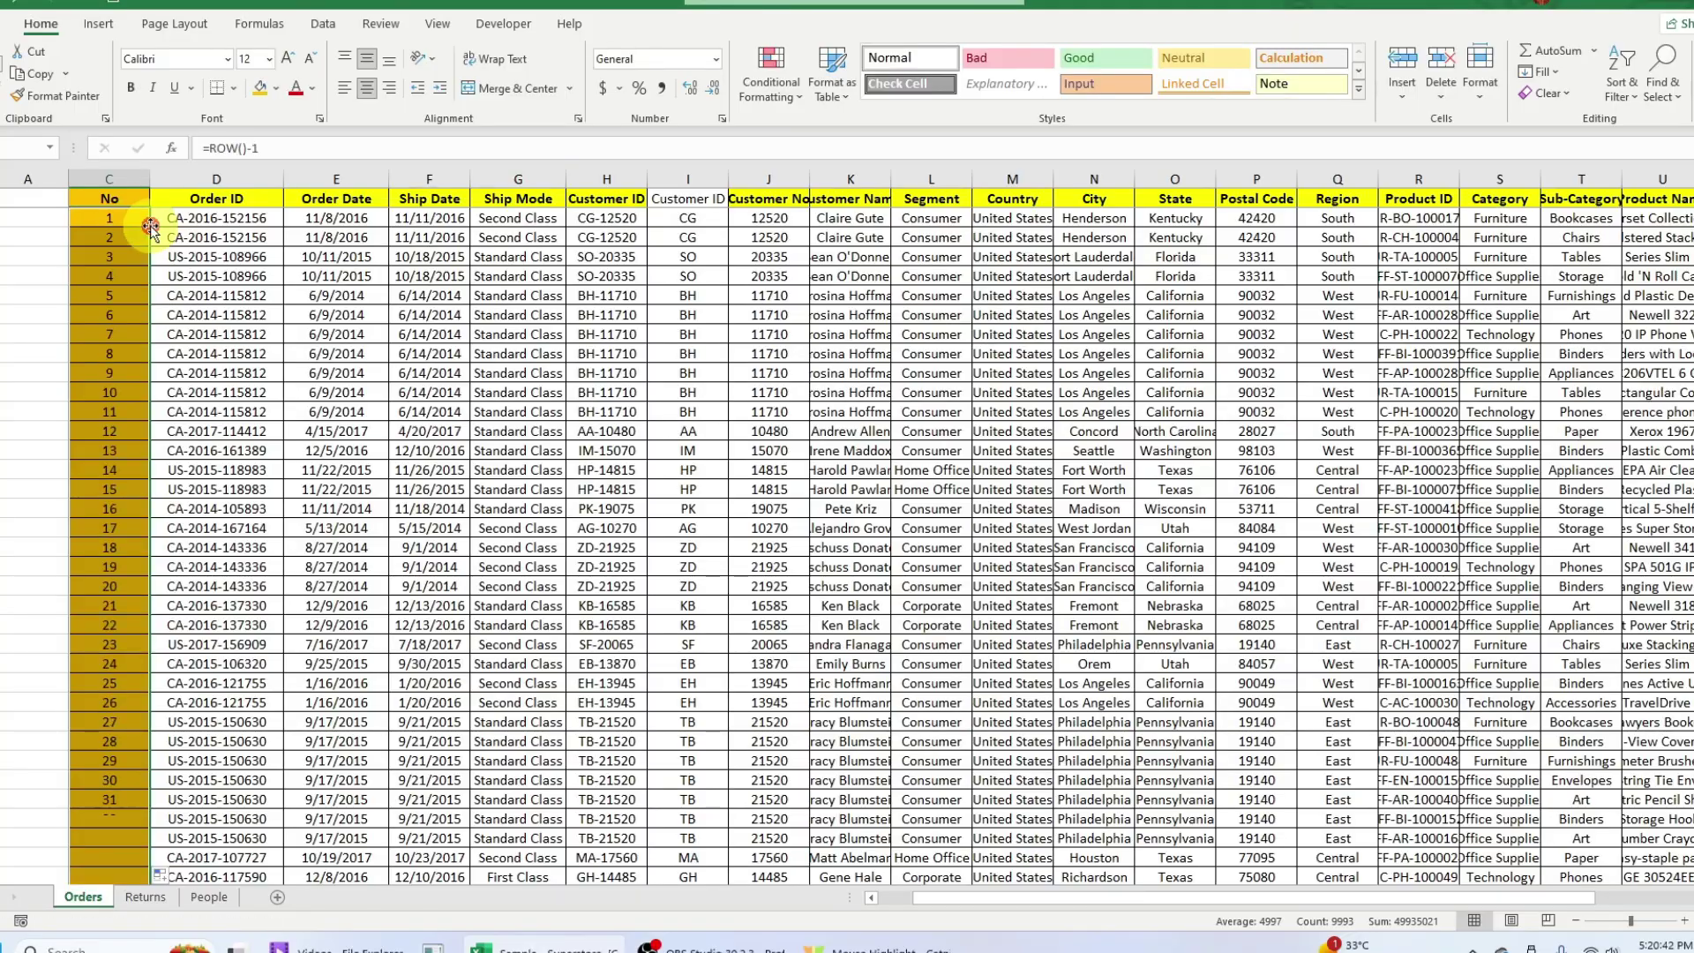
pyautogui.moveTo(1693, 201); pyautogui.dragTo(1693, 874)
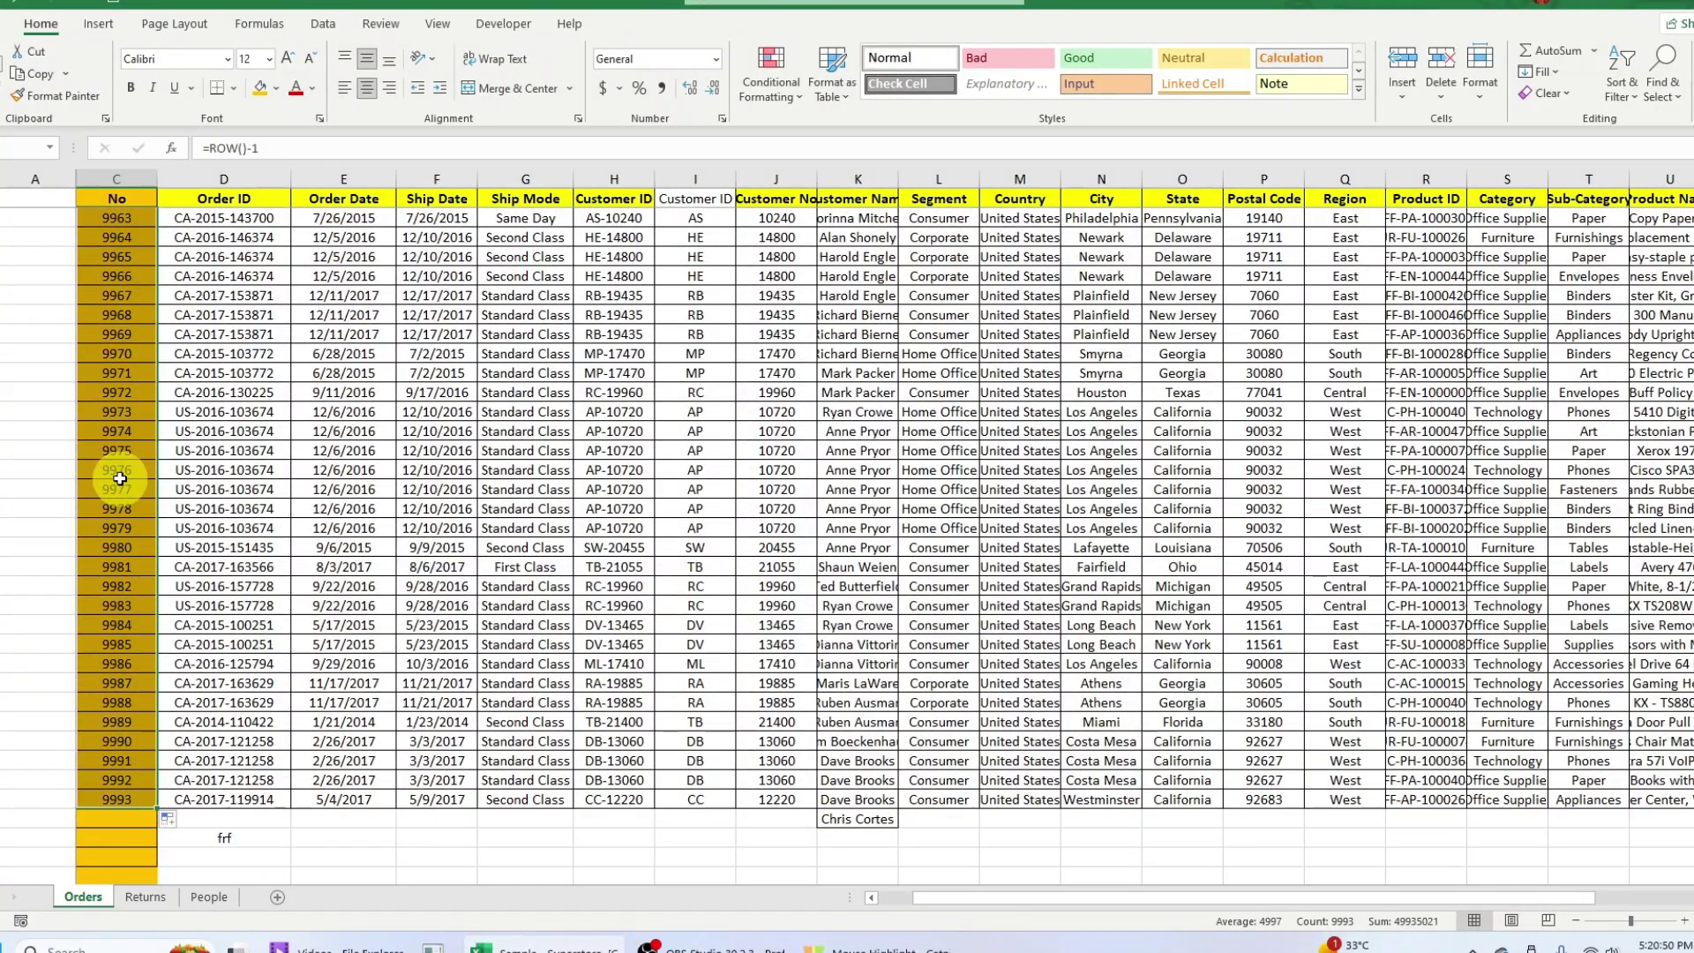
# Step: Delete the sheet row of record number 9983 to test the renumbering, and undo the deletion
pyautogui.click(3, 606)
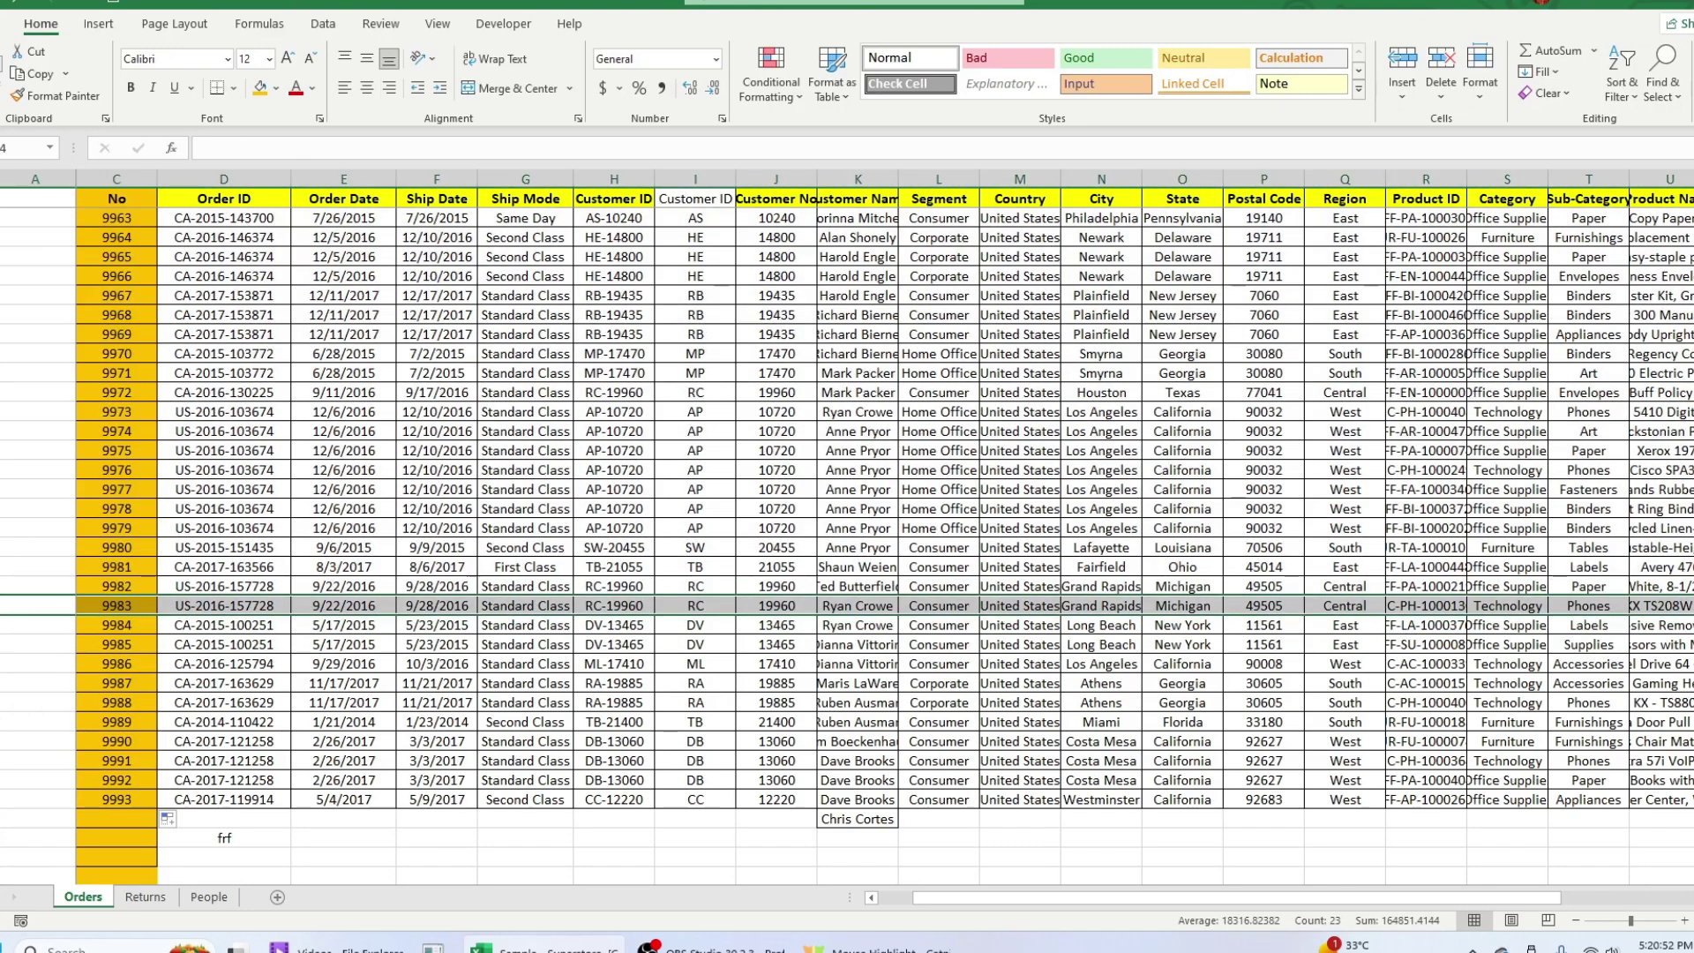
pyautogui.rightClick(4, 605)
pyautogui.click(21, 458)
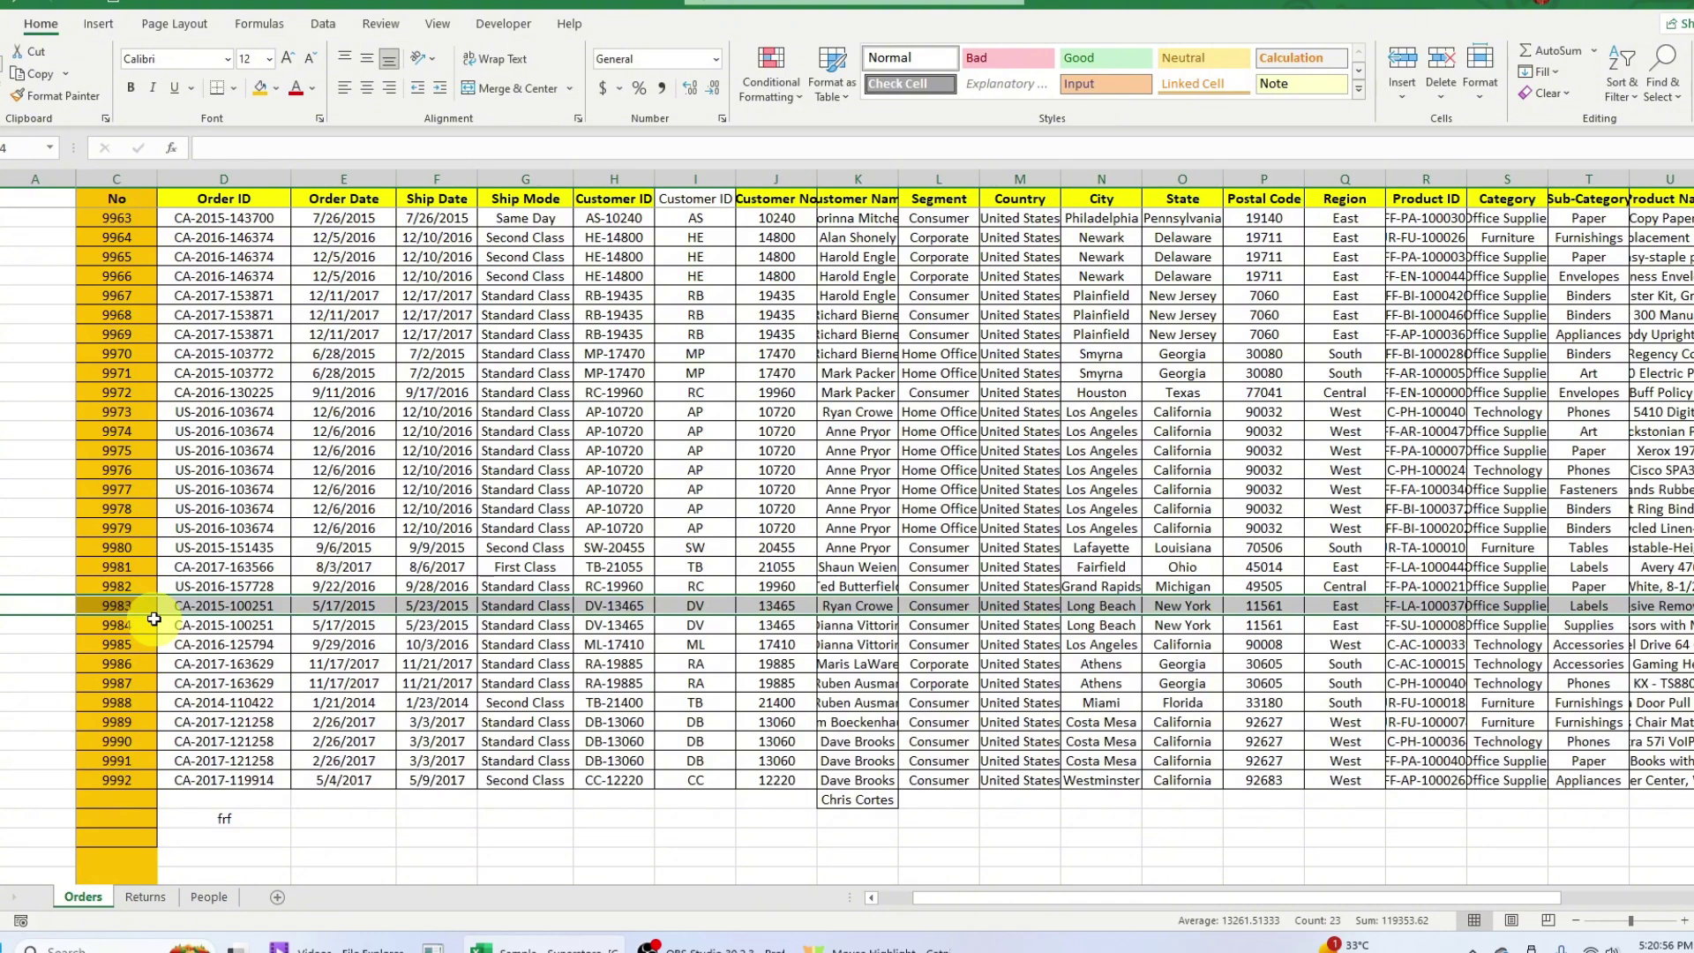
pyautogui.hotkey('ctrl', 'z')
# Step: Extend the ROW formula from the last numbered cell in the No column three rows further down
pyautogui.click(133, 760)
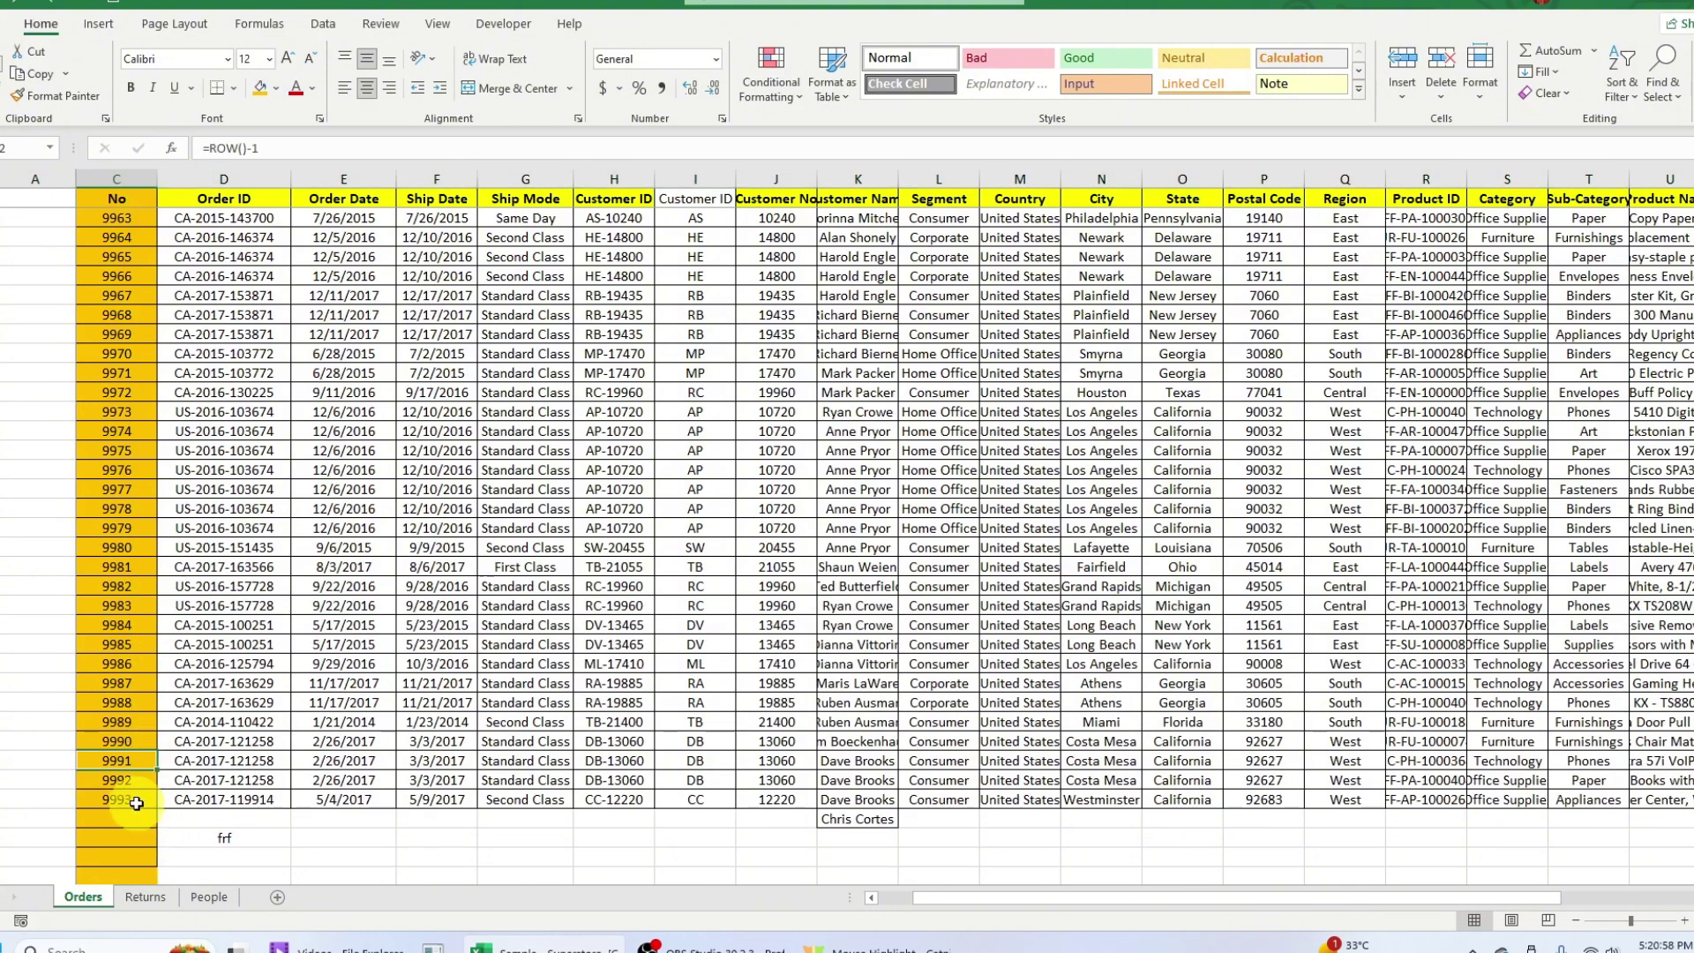
pyautogui.click(137, 801)
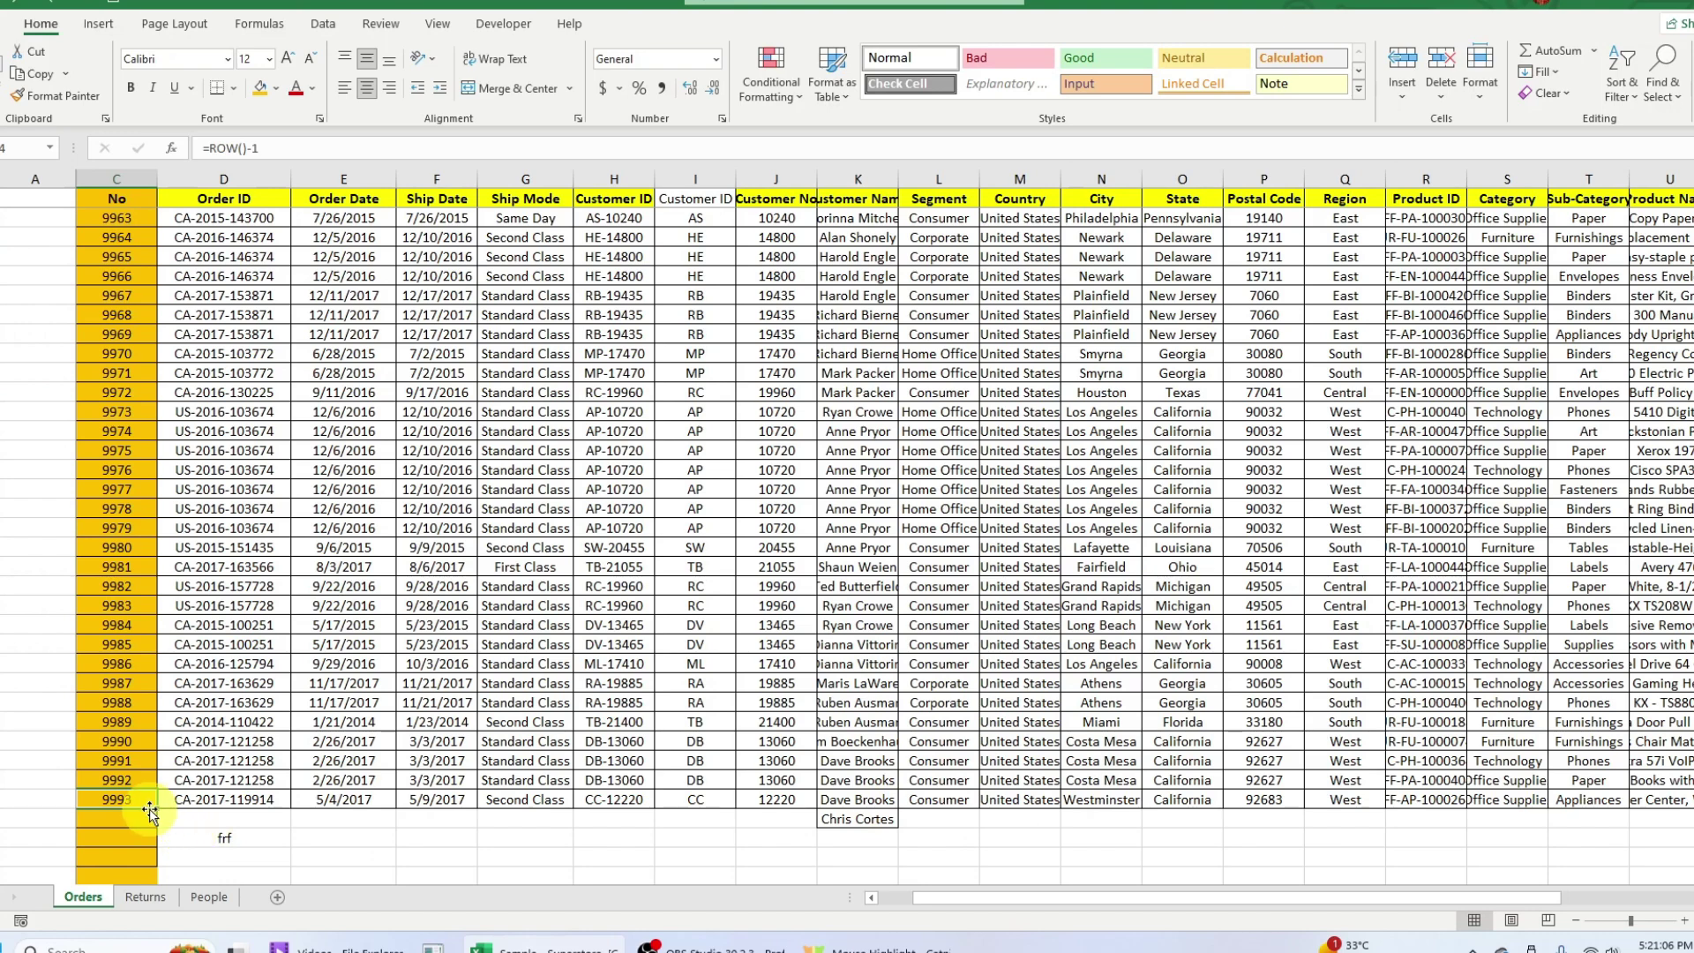
pyautogui.moveTo(157, 809); pyautogui.dragTo(157, 860)
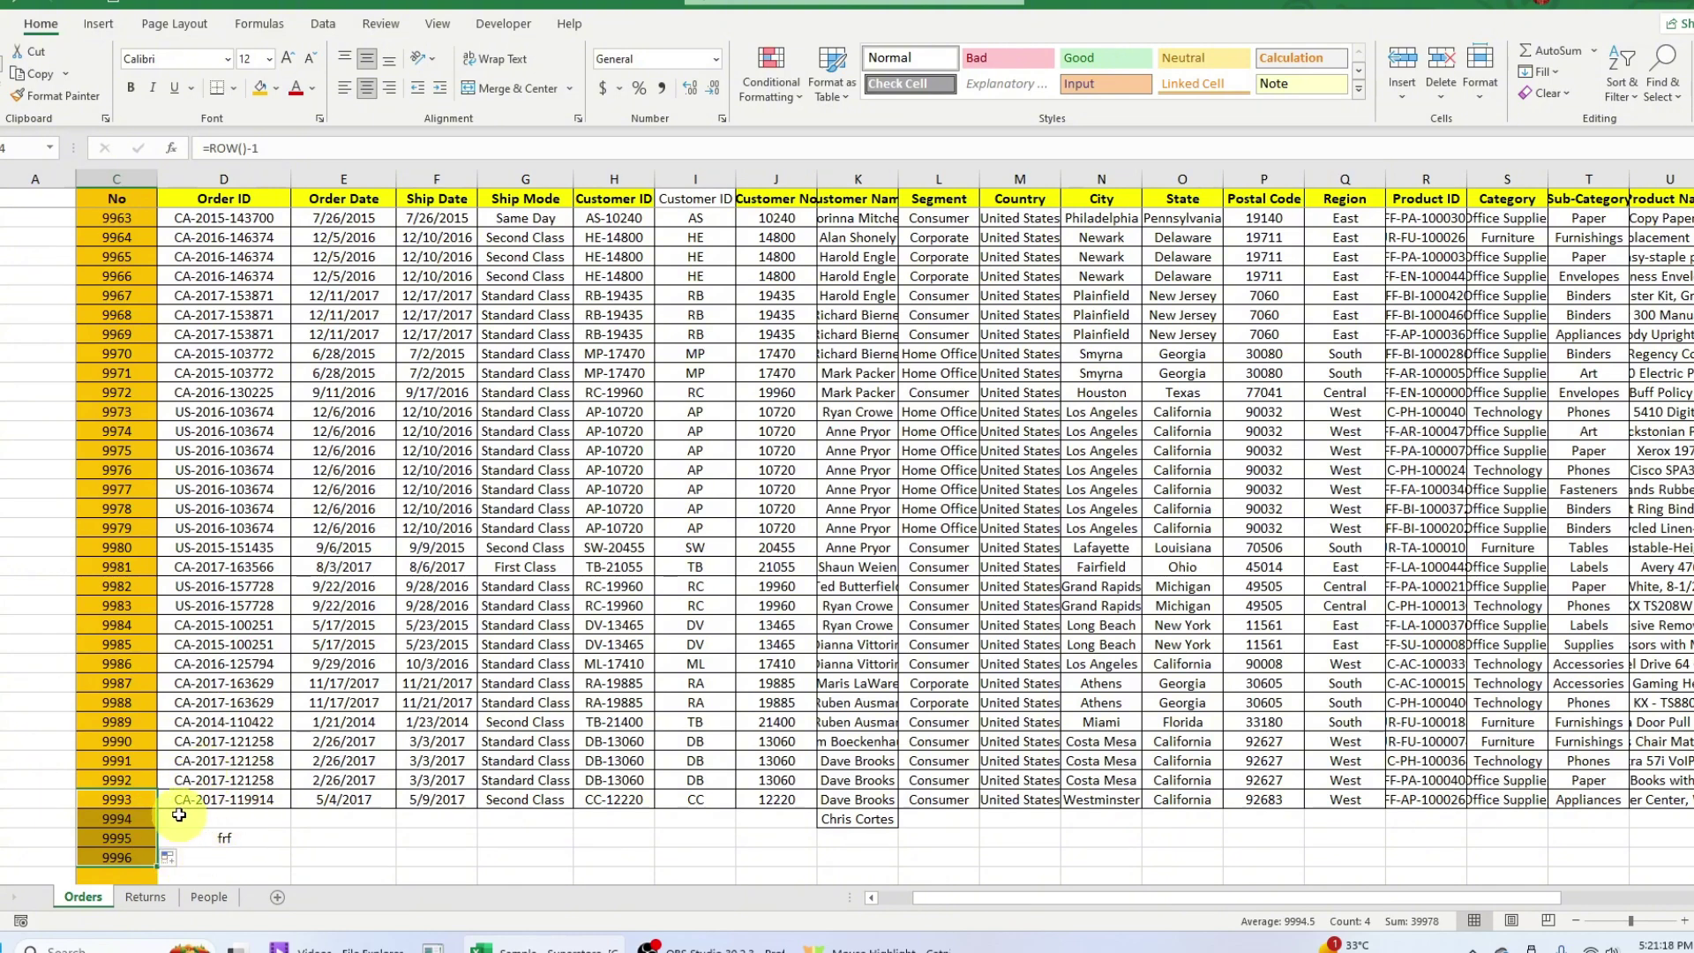
pyautogui.click(230, 819)
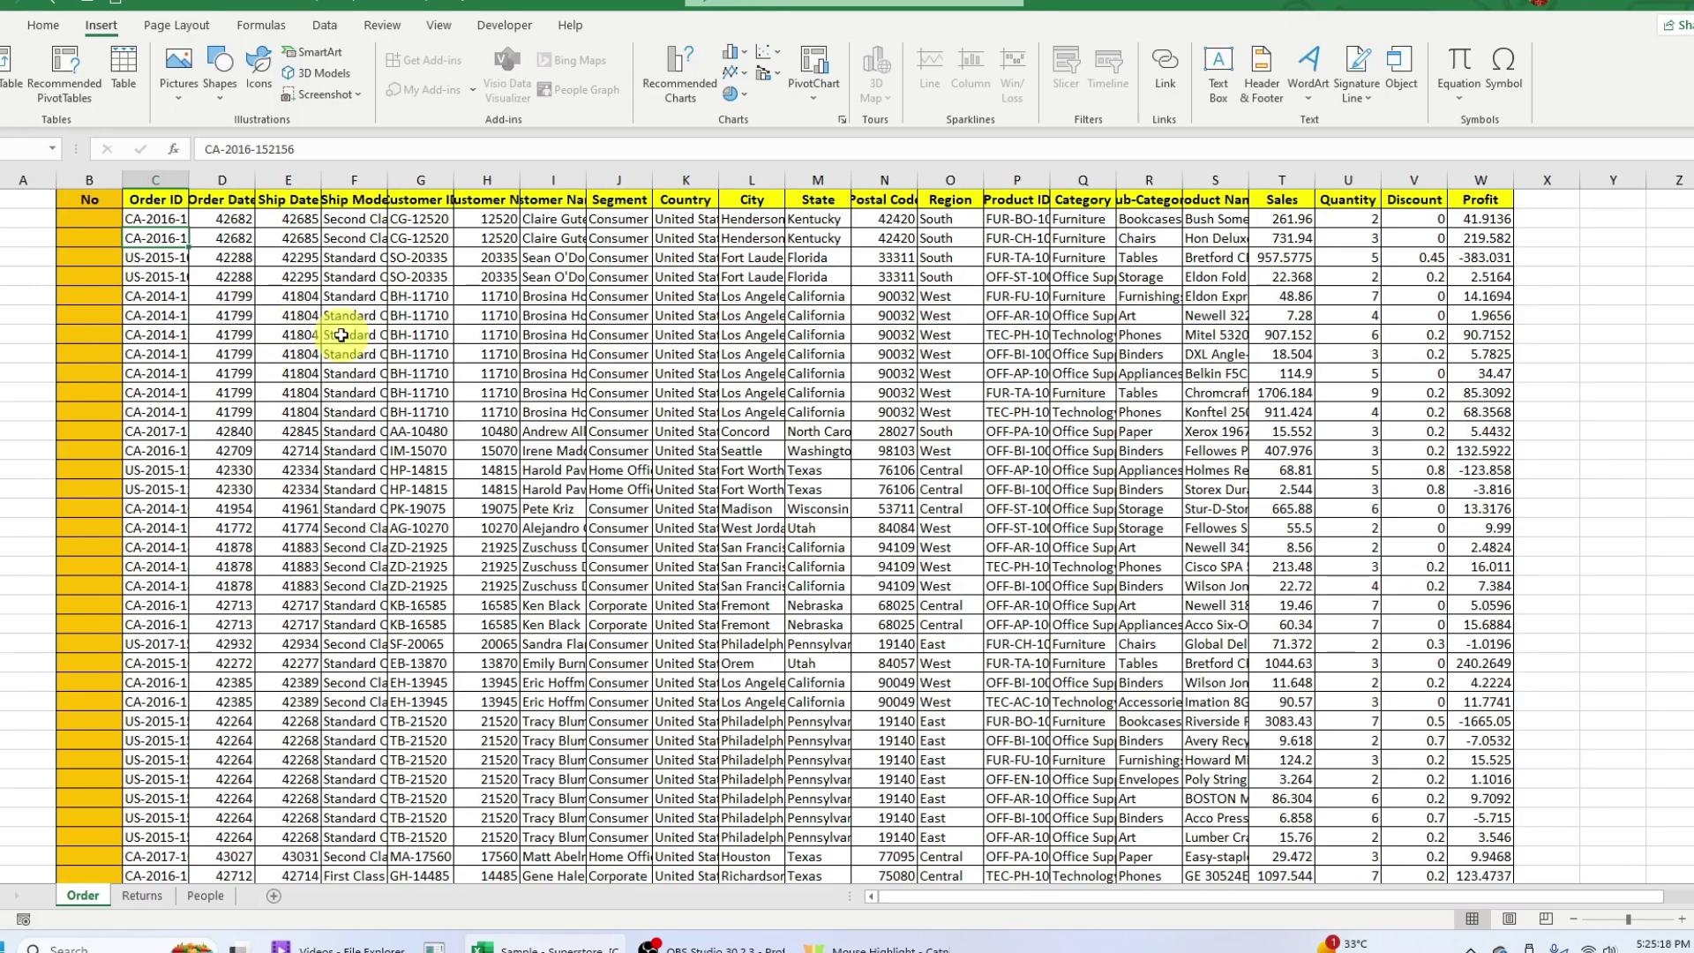
# Step: Convert the Order sheet's data range B1:W9994, including the No column, into a table with headers
pyautogui.click(564, 372)
pyautogui.click(122, 202)
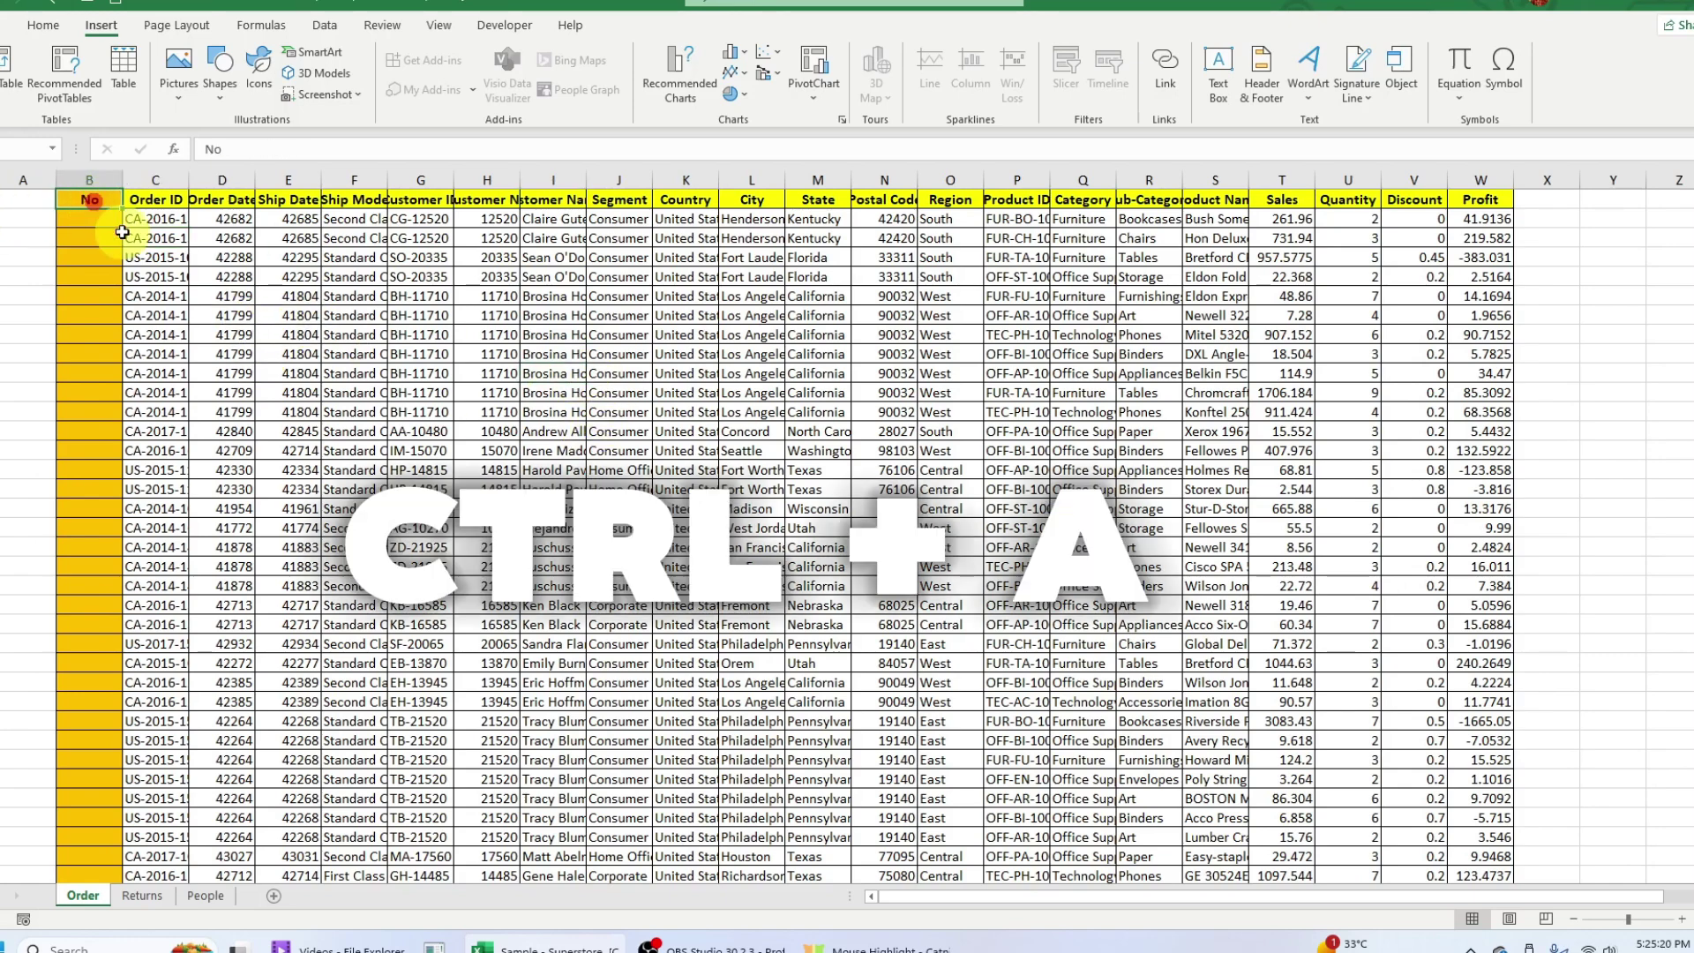
pyautogui.hotkey('ctrl', 'a')
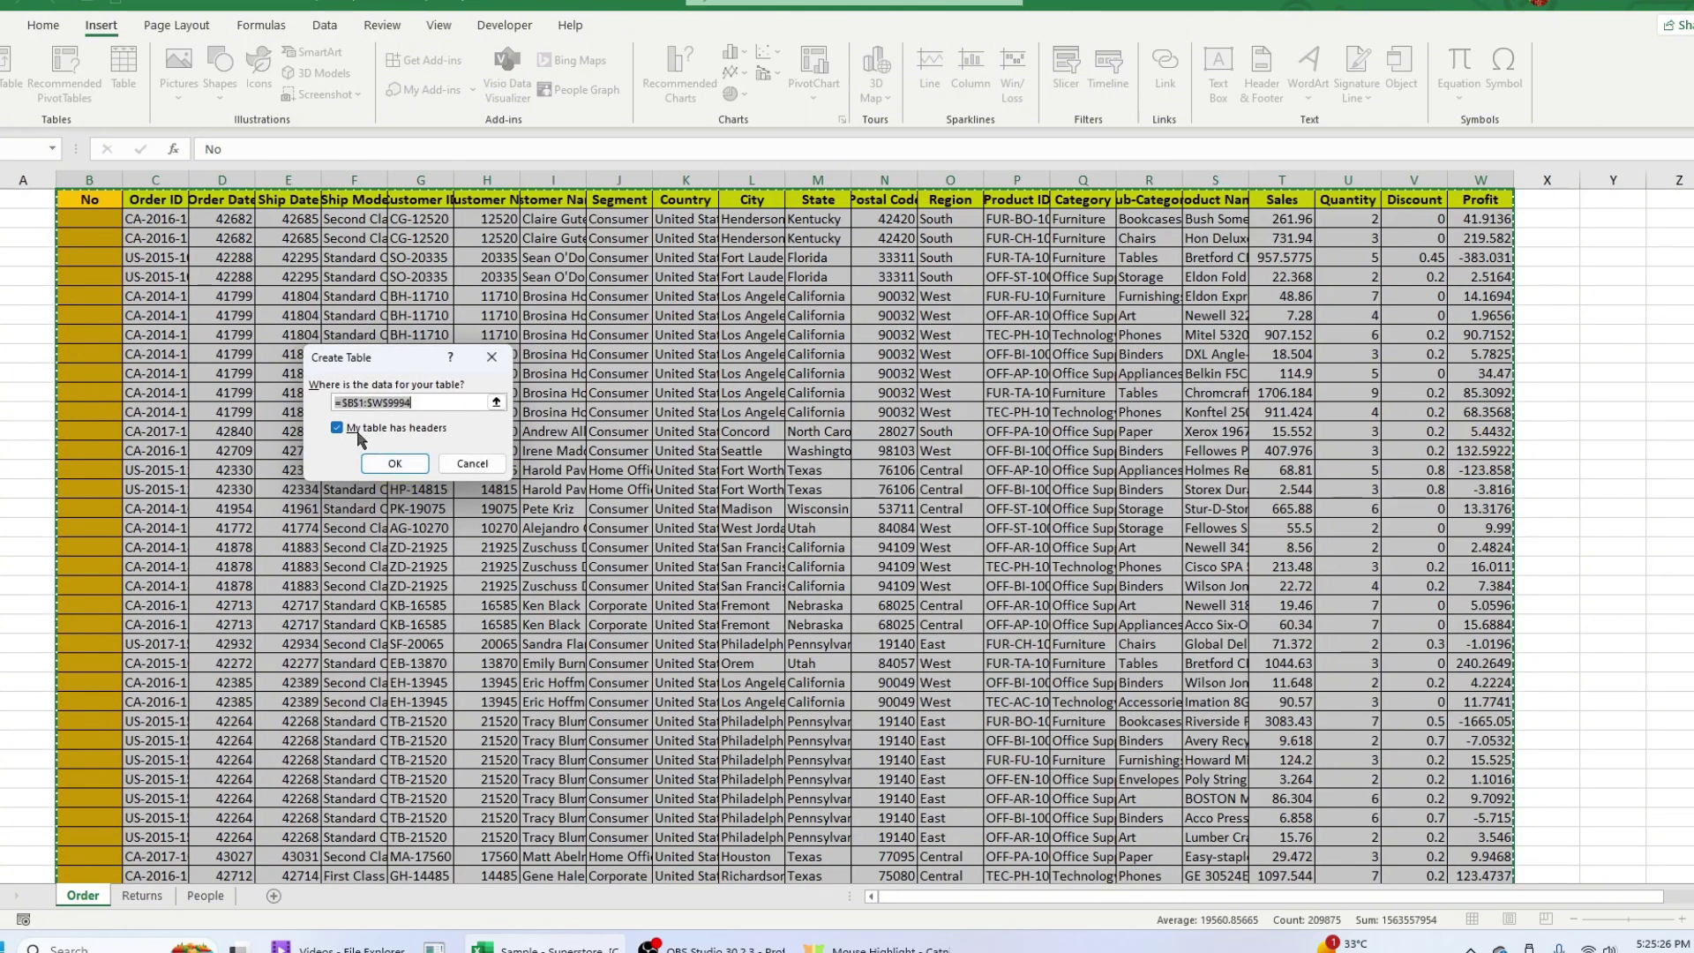
pyautogui.click(405, 463)
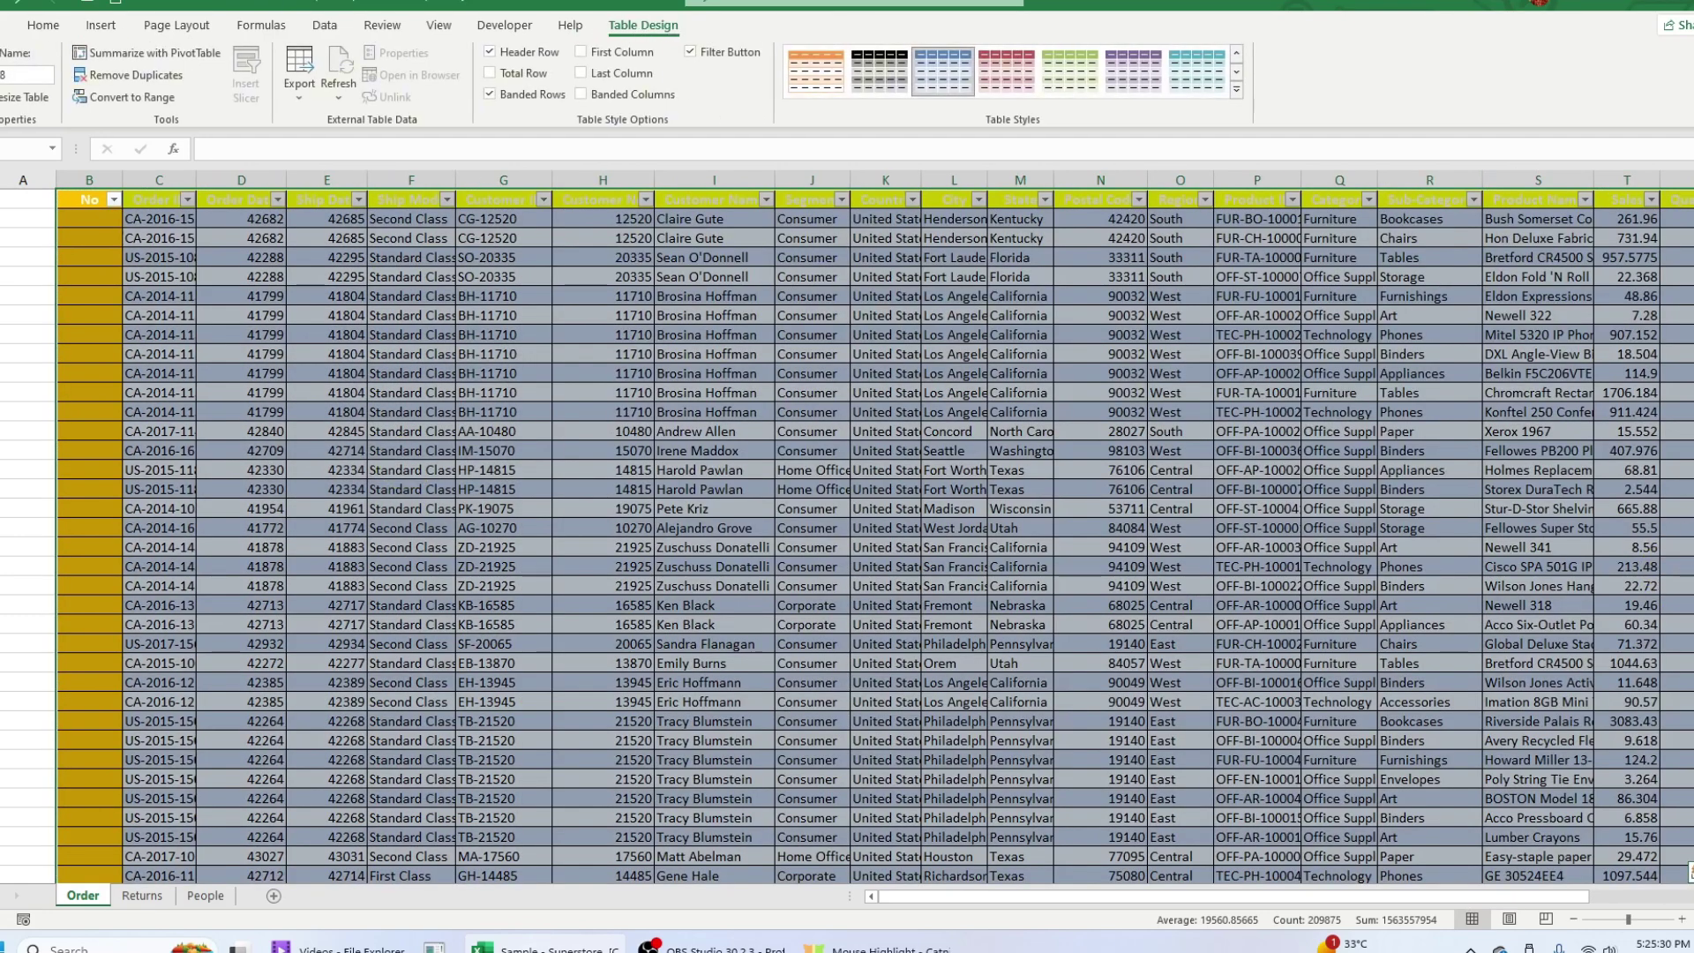
# Step: Enter =ROW()-1 in B2 to number the table's No column
pyautogui.click(104, 235)
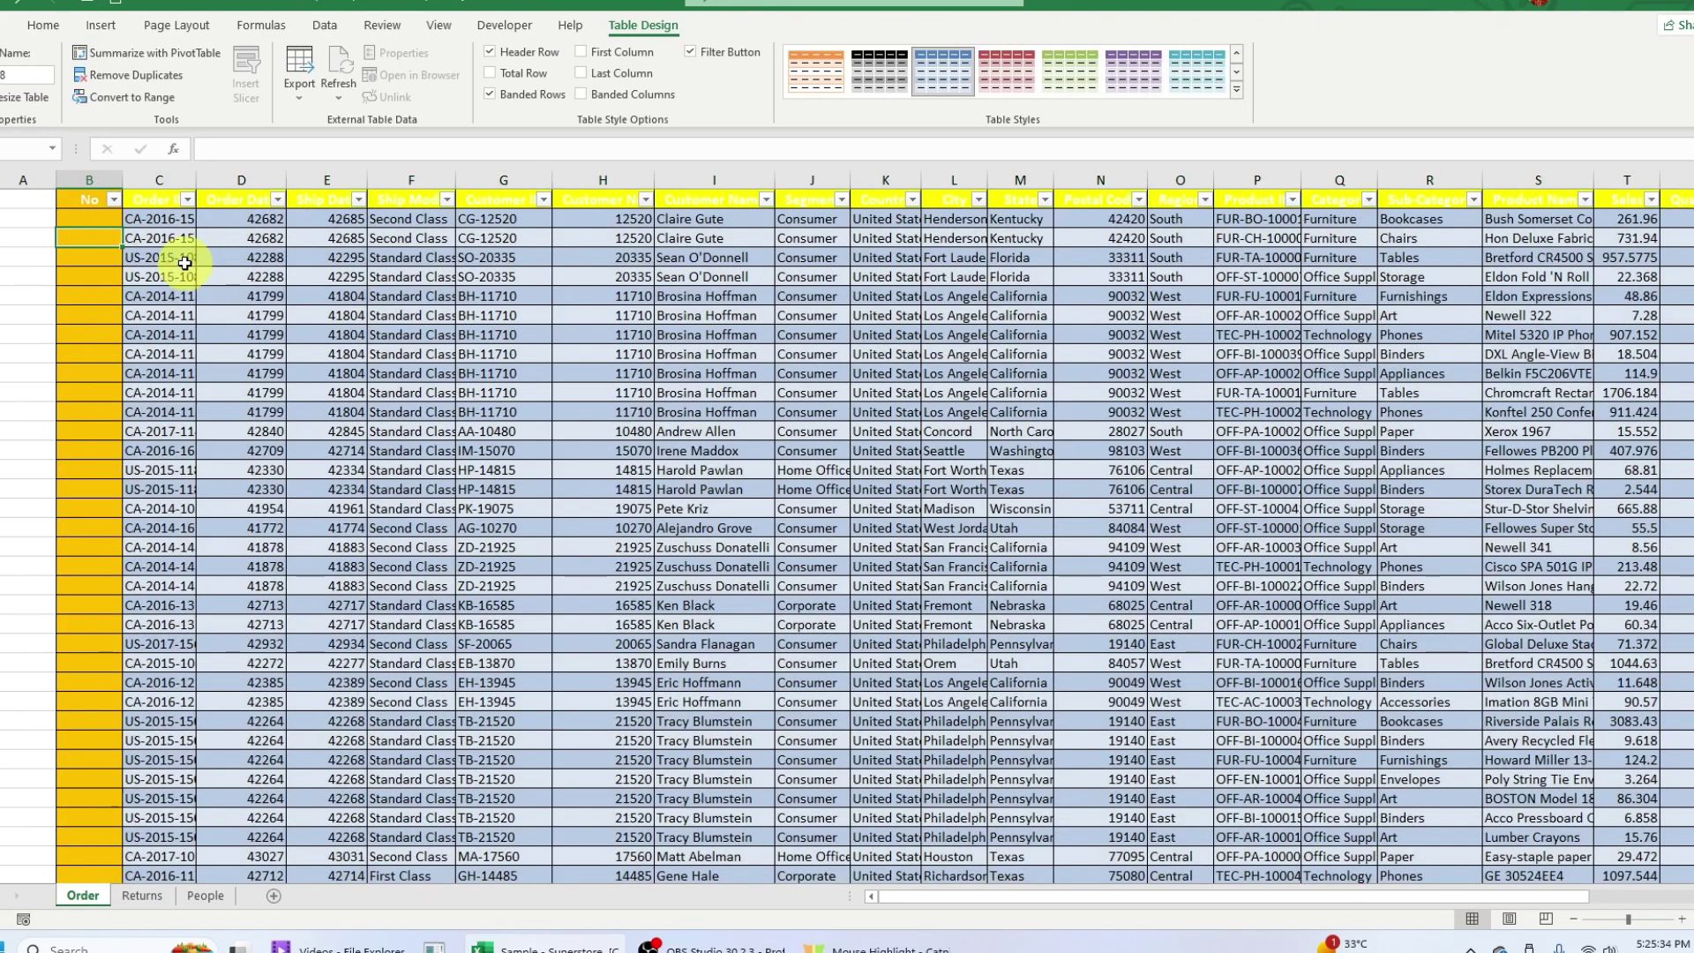
pyautogui.click(120, 224)
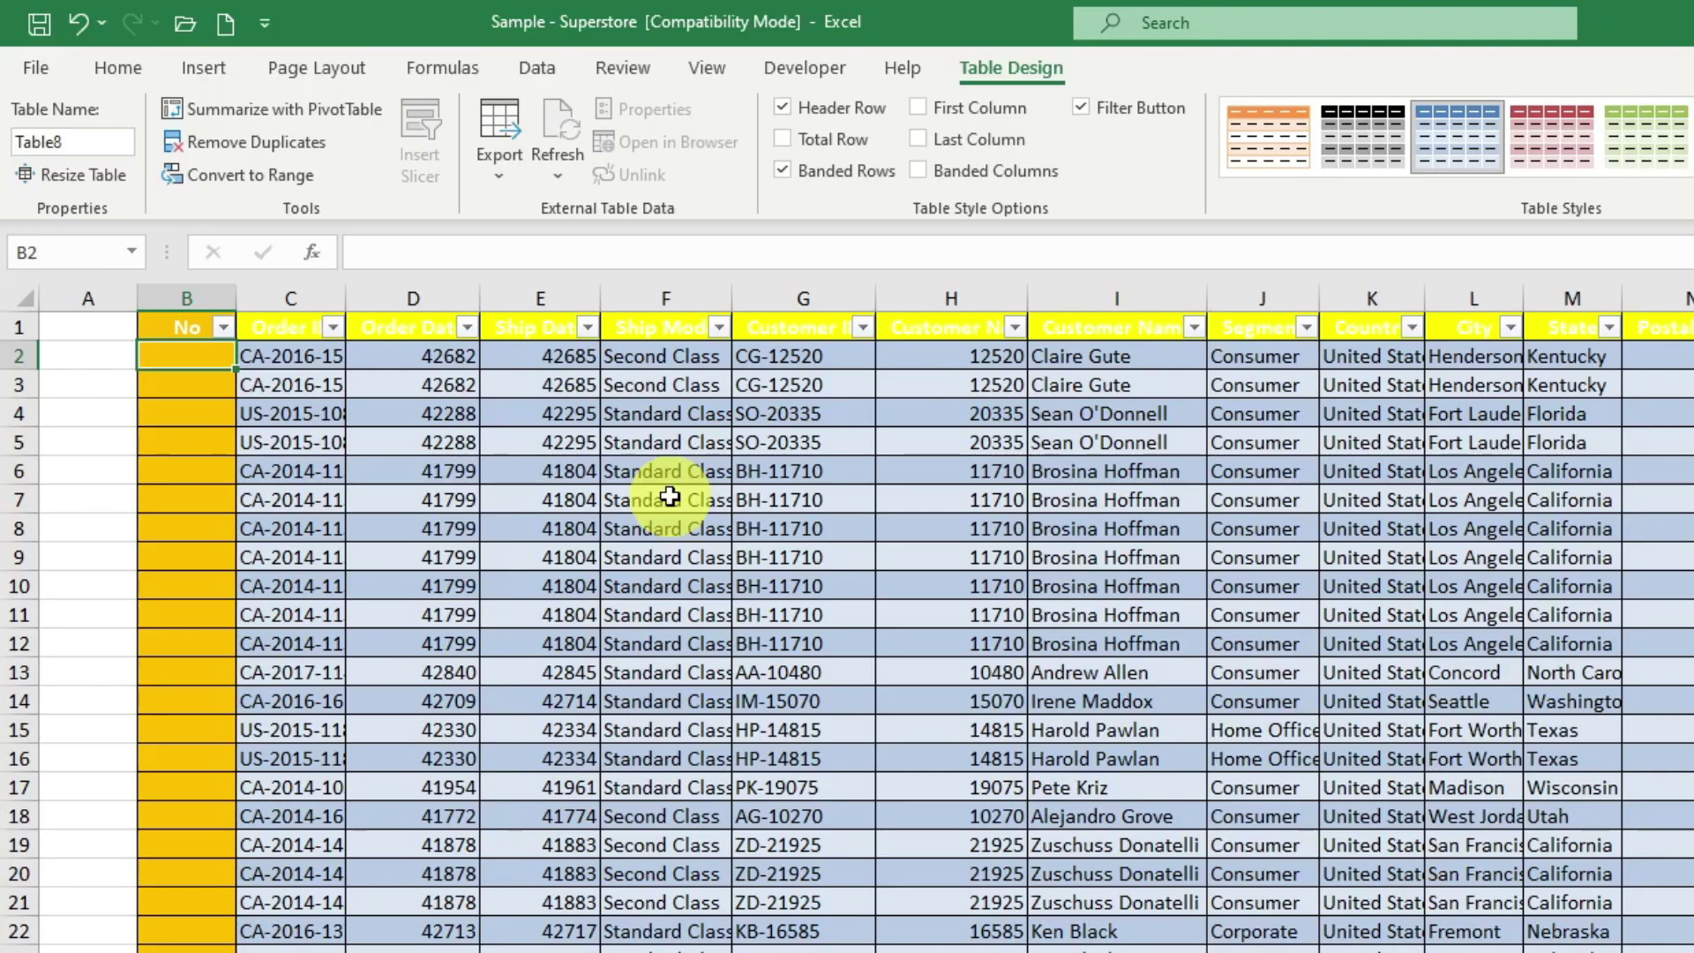
pyautogui.write('=row')
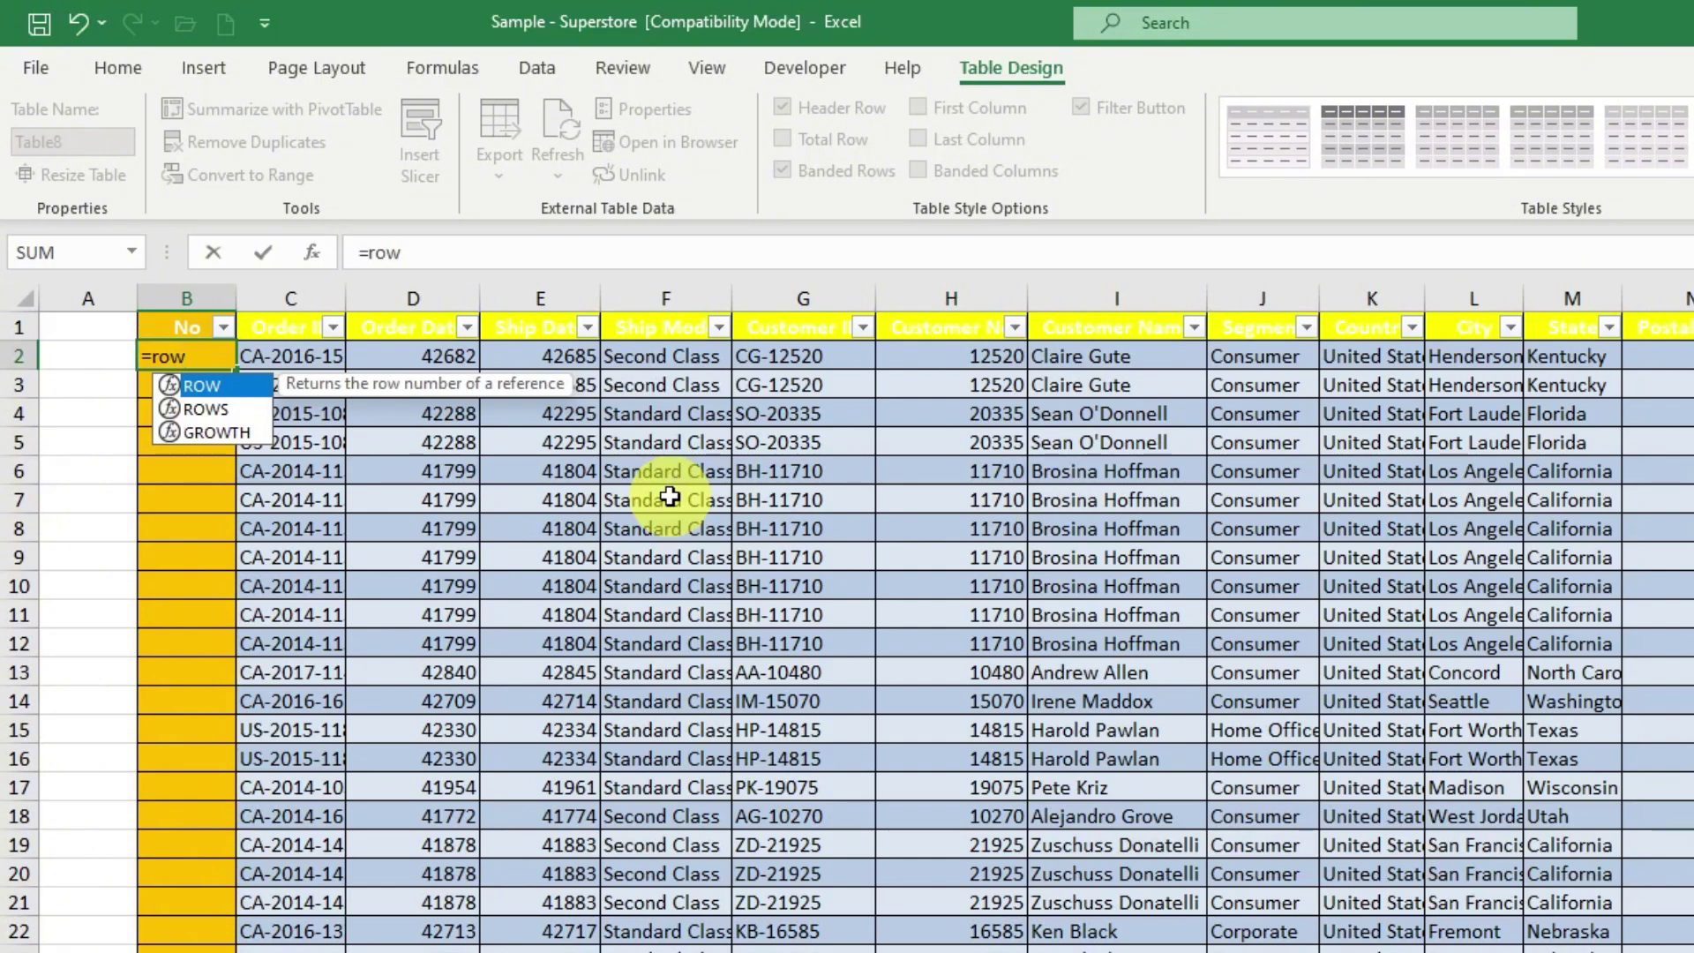
pyautogui.write('()-1')
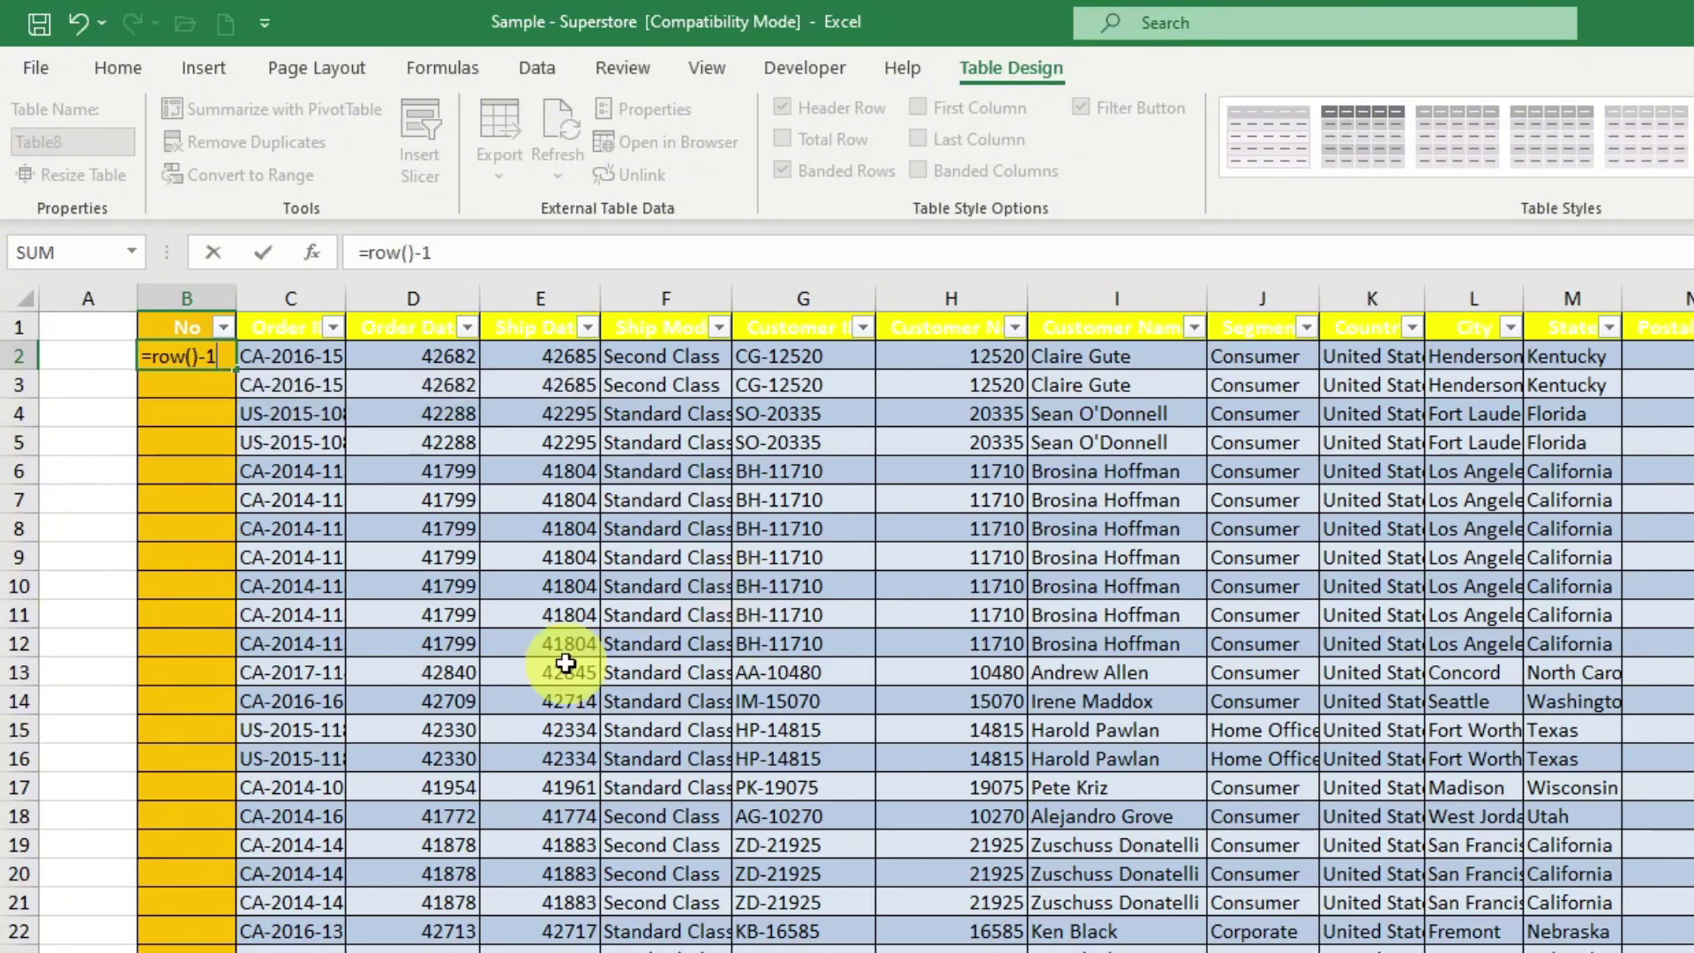
pyautogui.press('Return')
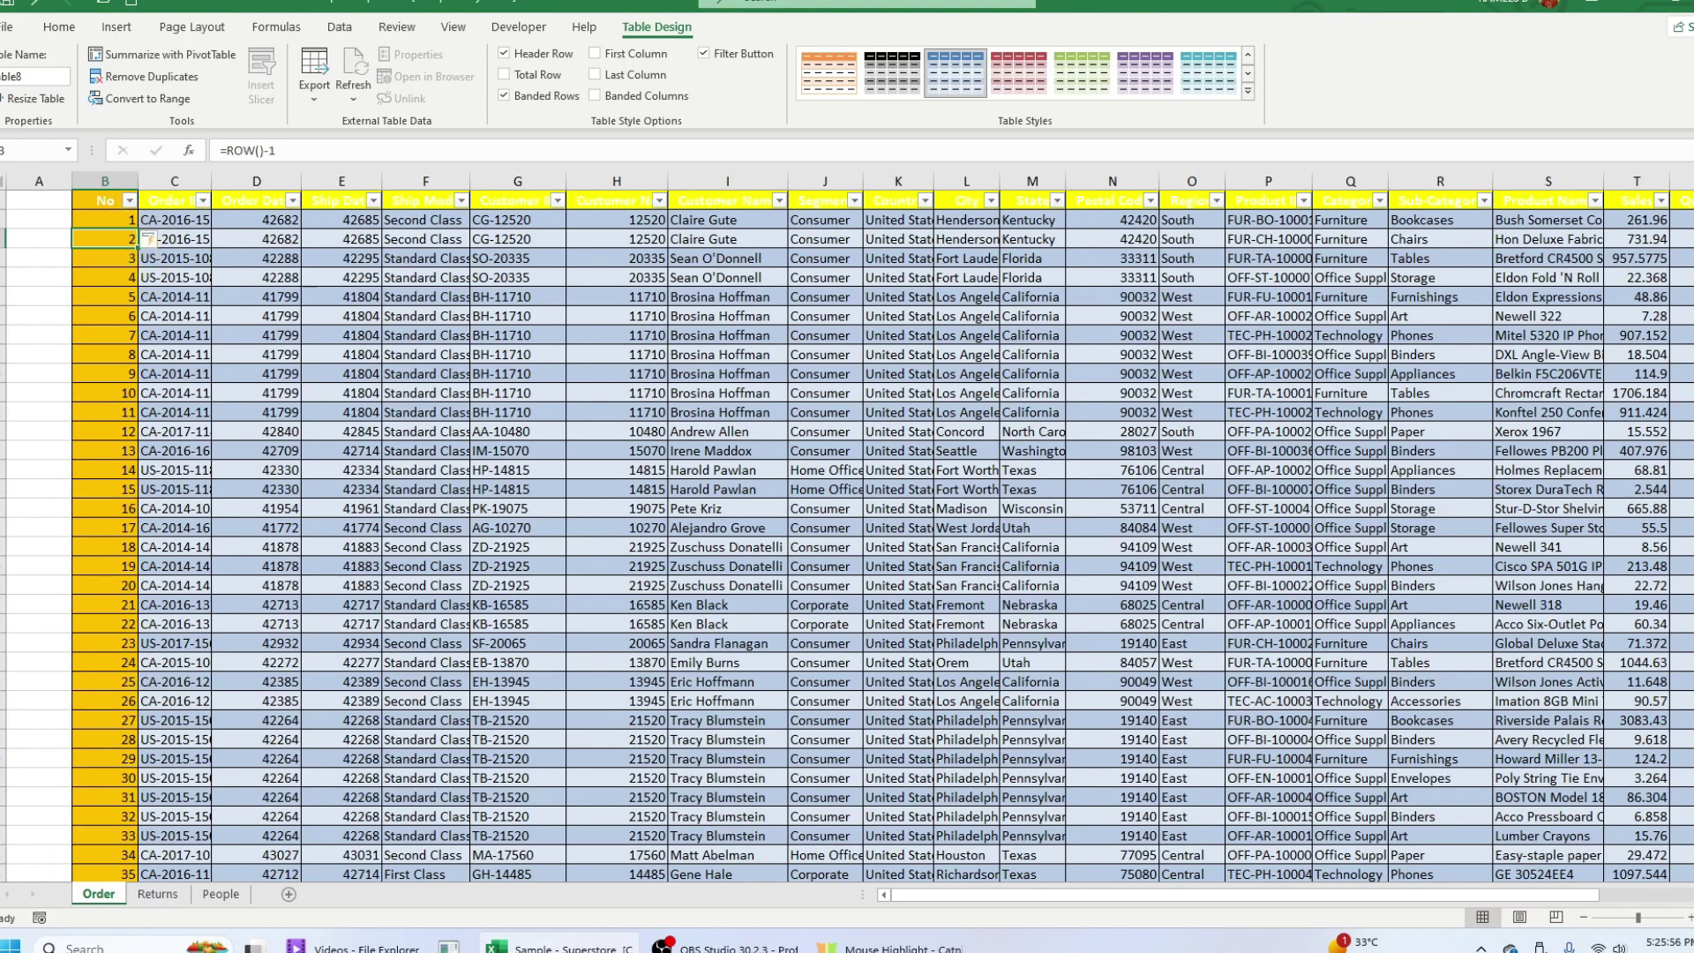
# Step: Add a new record directly below the table's last row by entering an order ID in the Order ID column
pyautogui.hotkey('ctrl', 'Down')
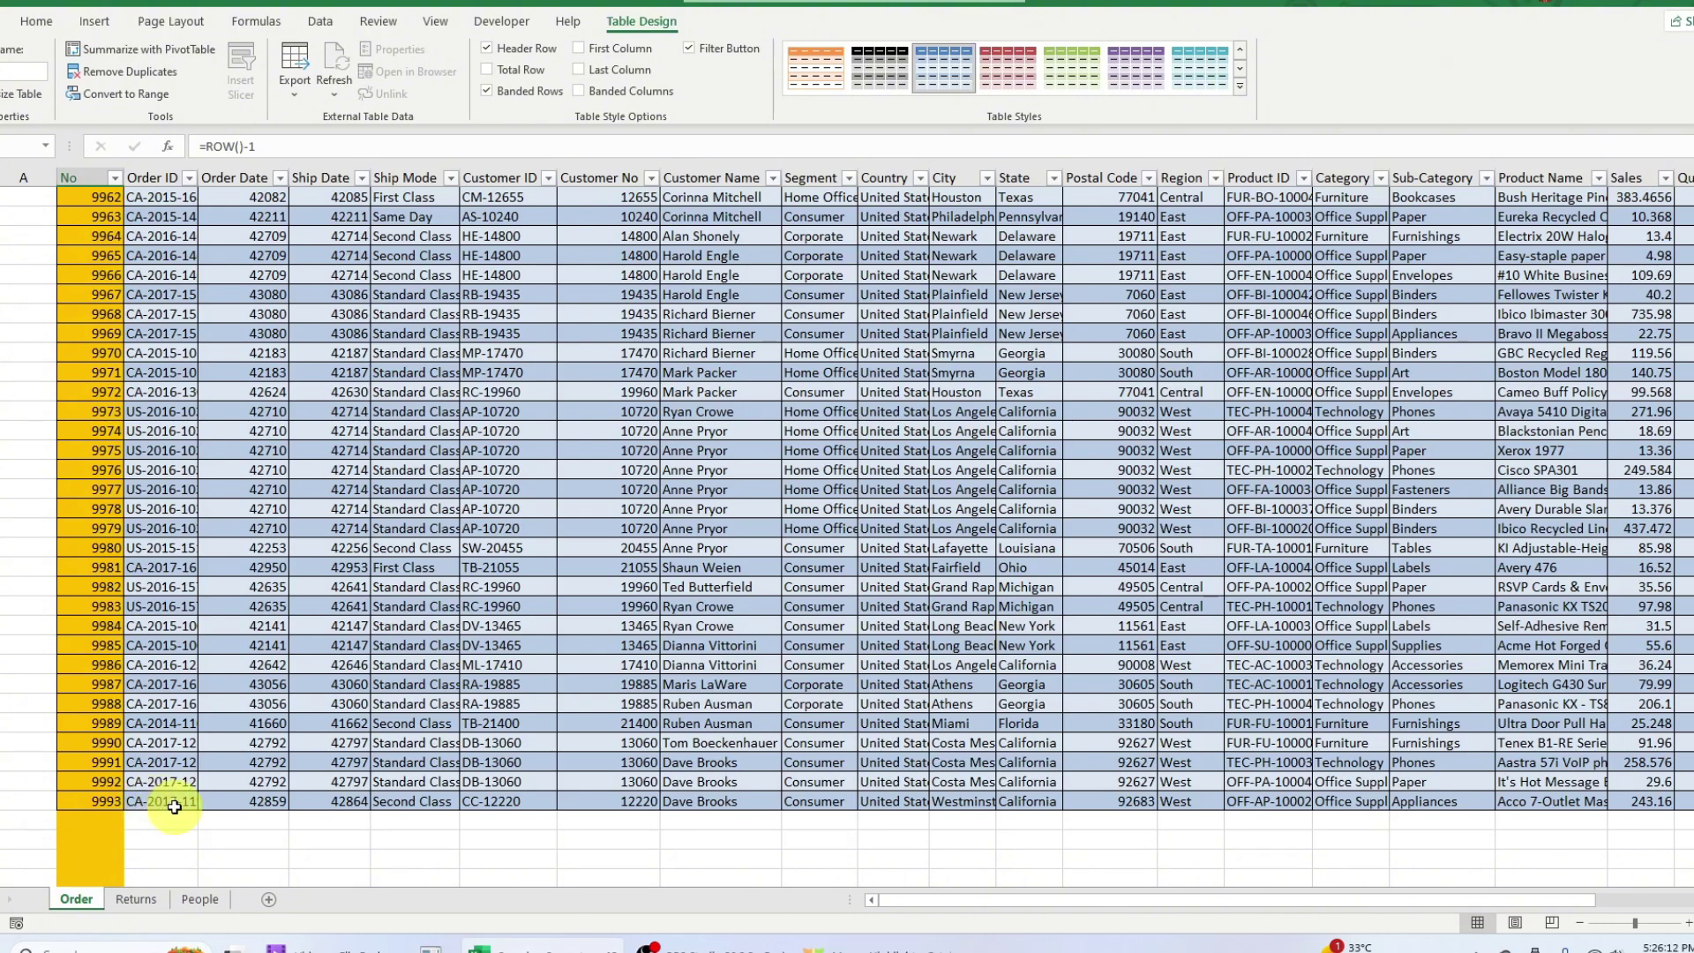
pyautogui.click(146, 819)
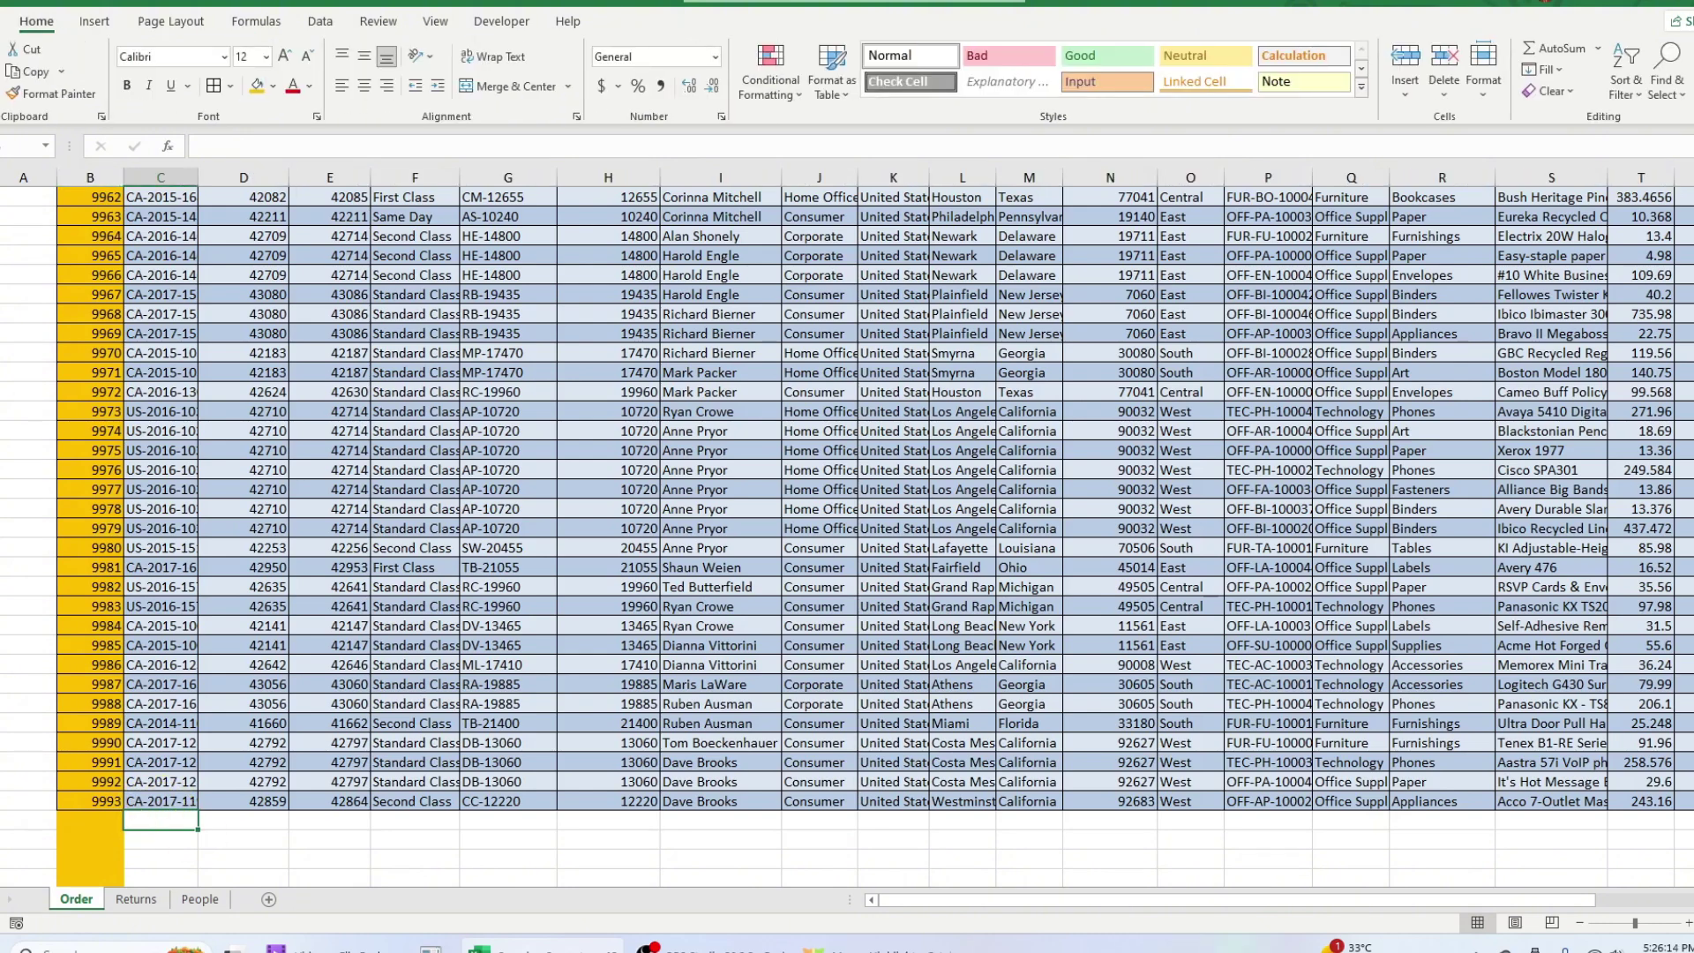
pyautogui.write('CA-2018-12')
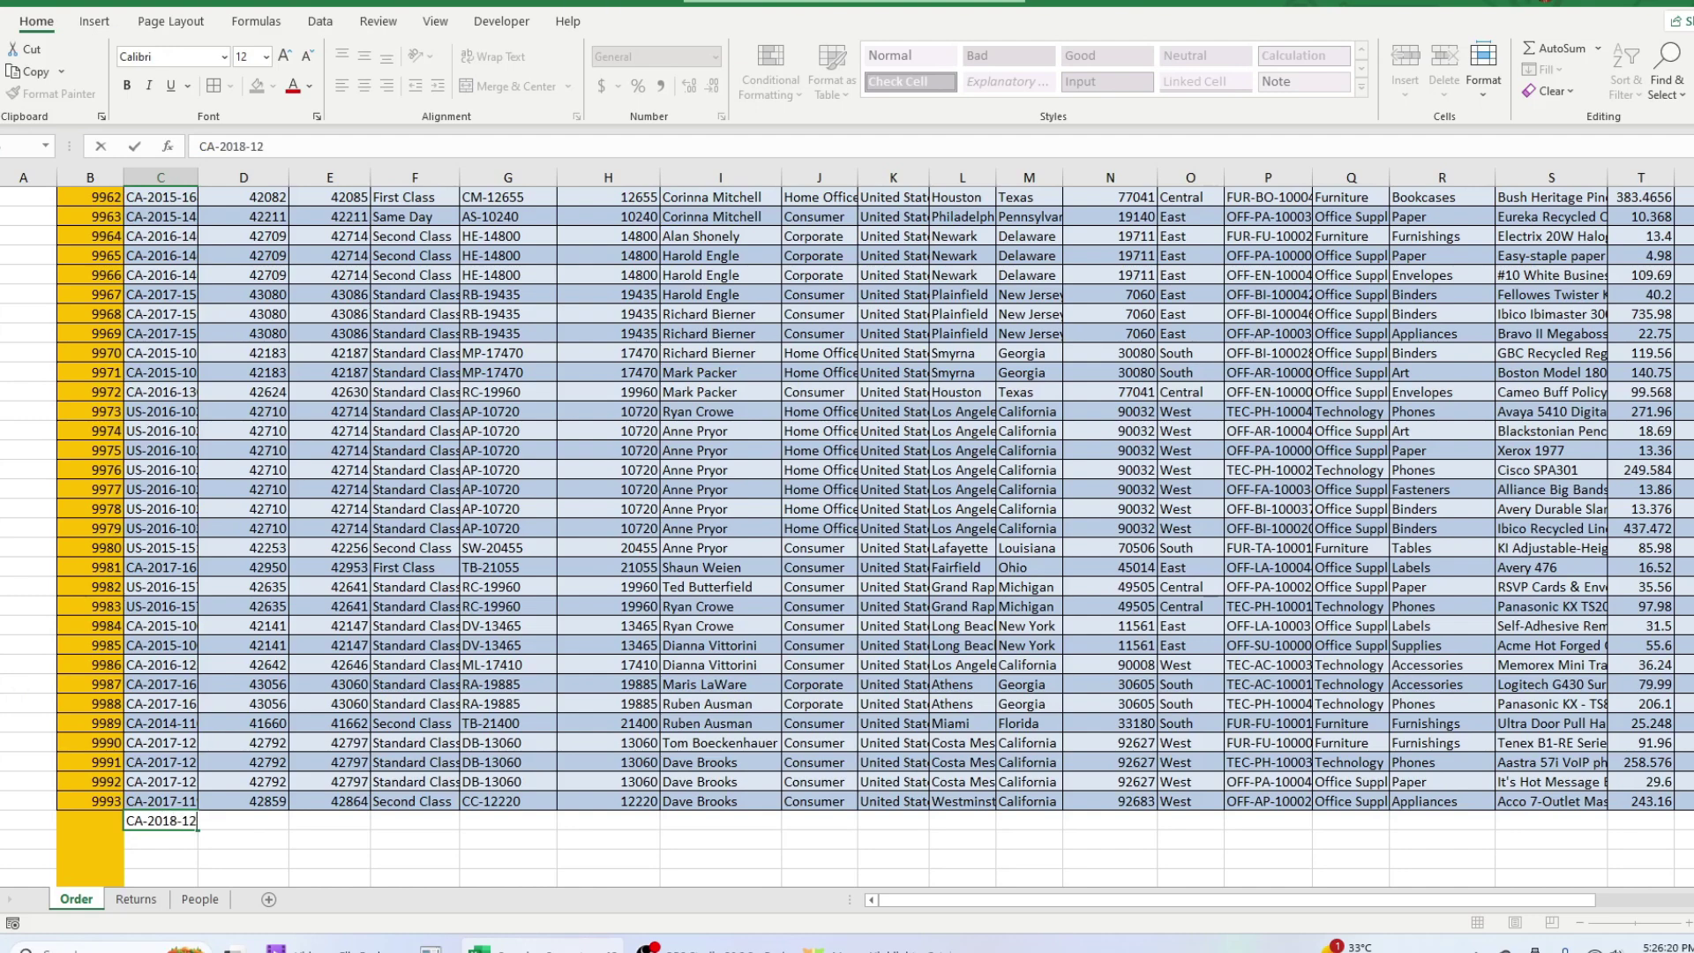
pyautogui.press('Return')
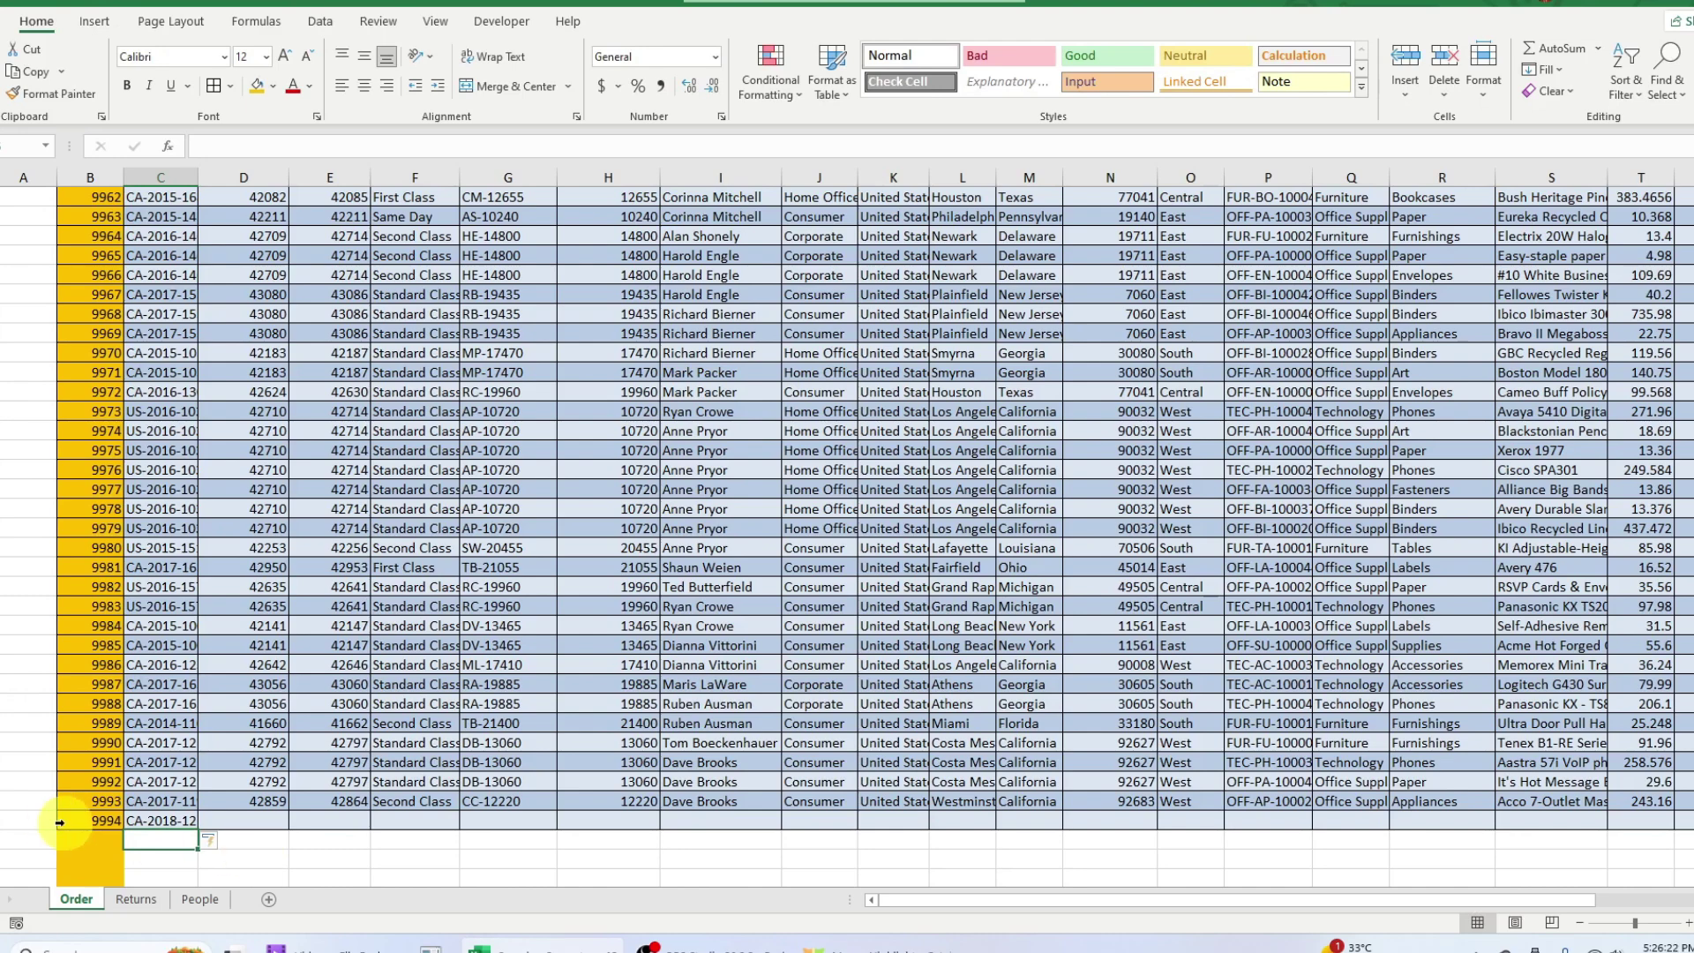